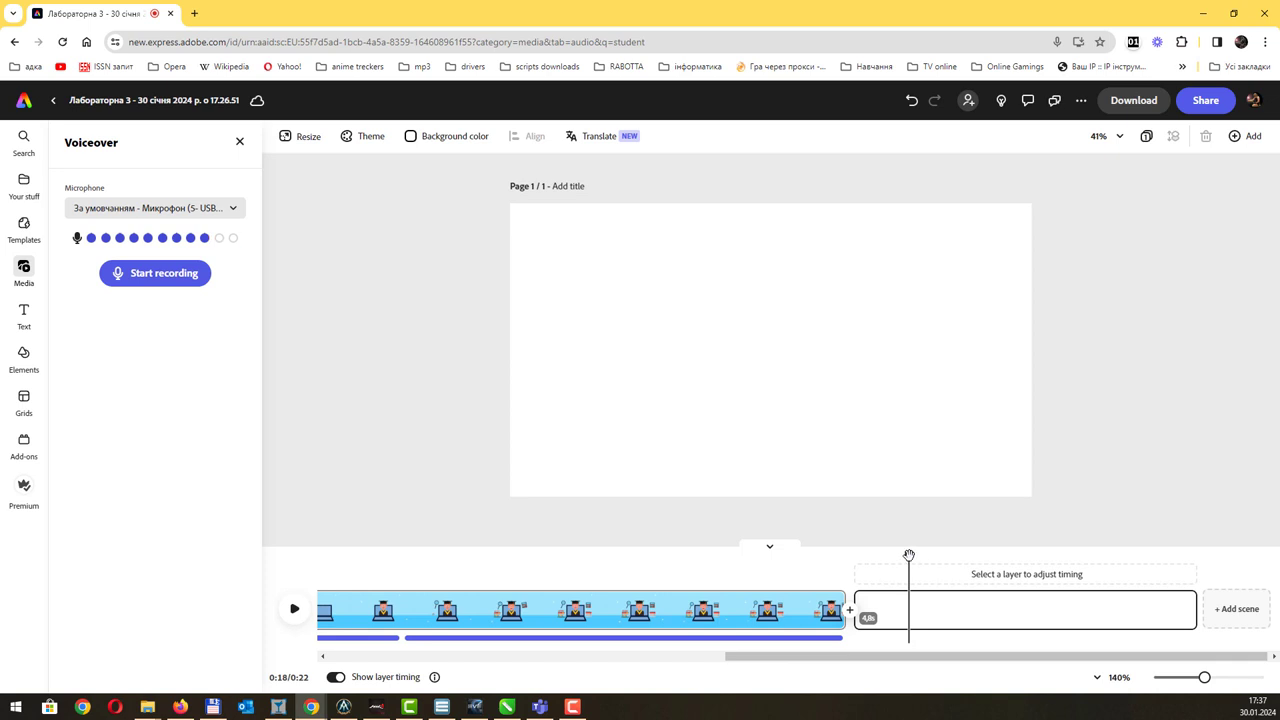
Step: Select the second voiceover clip on the timeline and look over its available clip actions and volume setting
drag(911, 556, 689, 555)
click(781, 641)
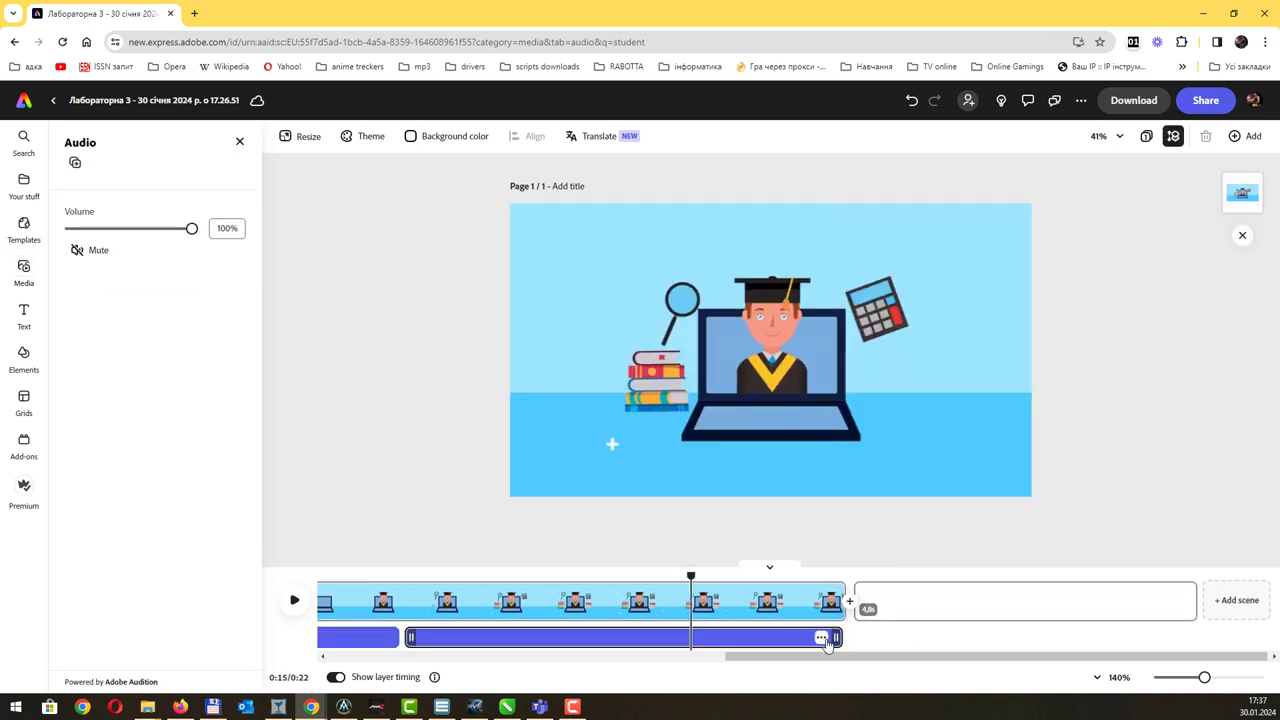
click(821, 638)
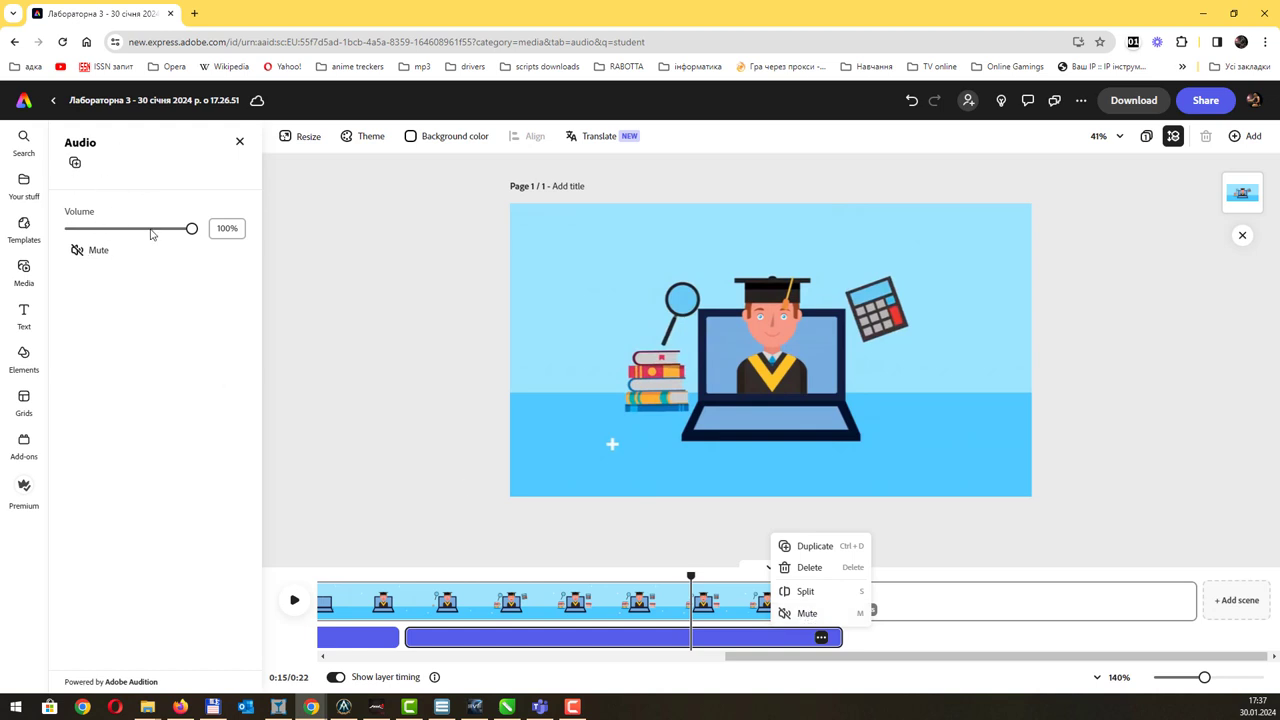
click(921, 647)
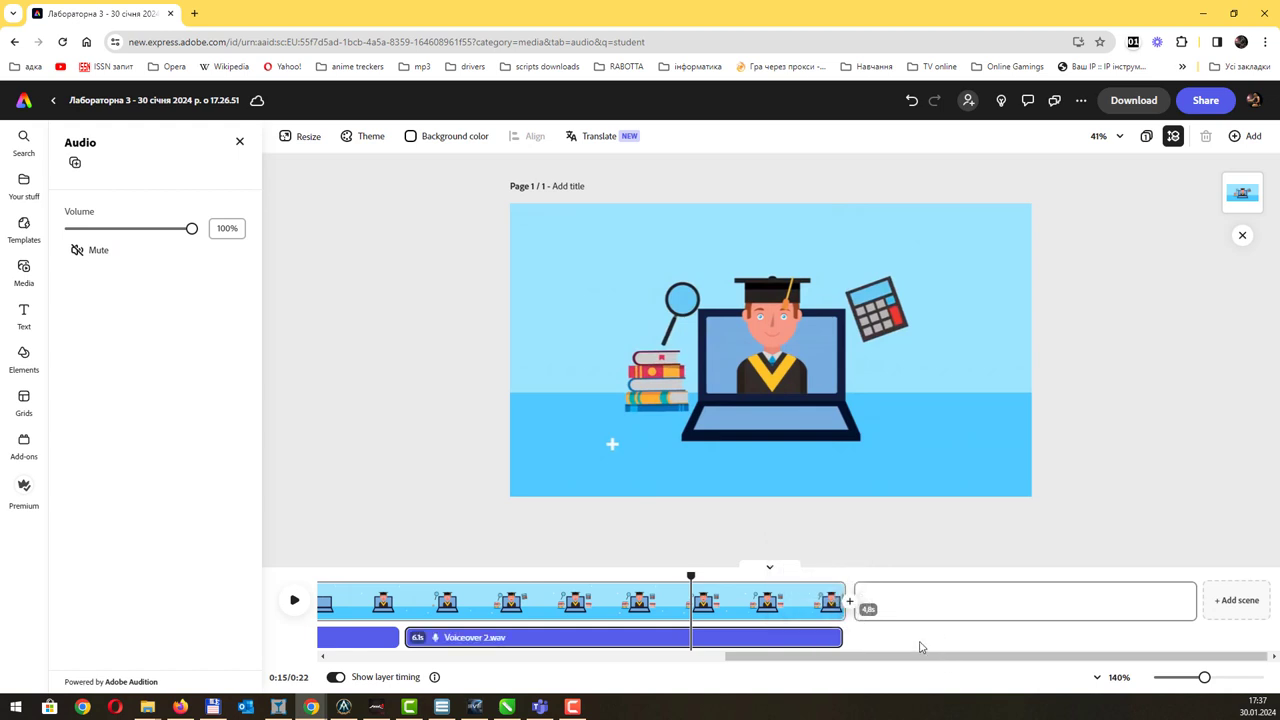
mouse_move(850, 660)
mouse_down()
mouse_move(441, 685)
mouse_move(860, 672)
mouse_up()
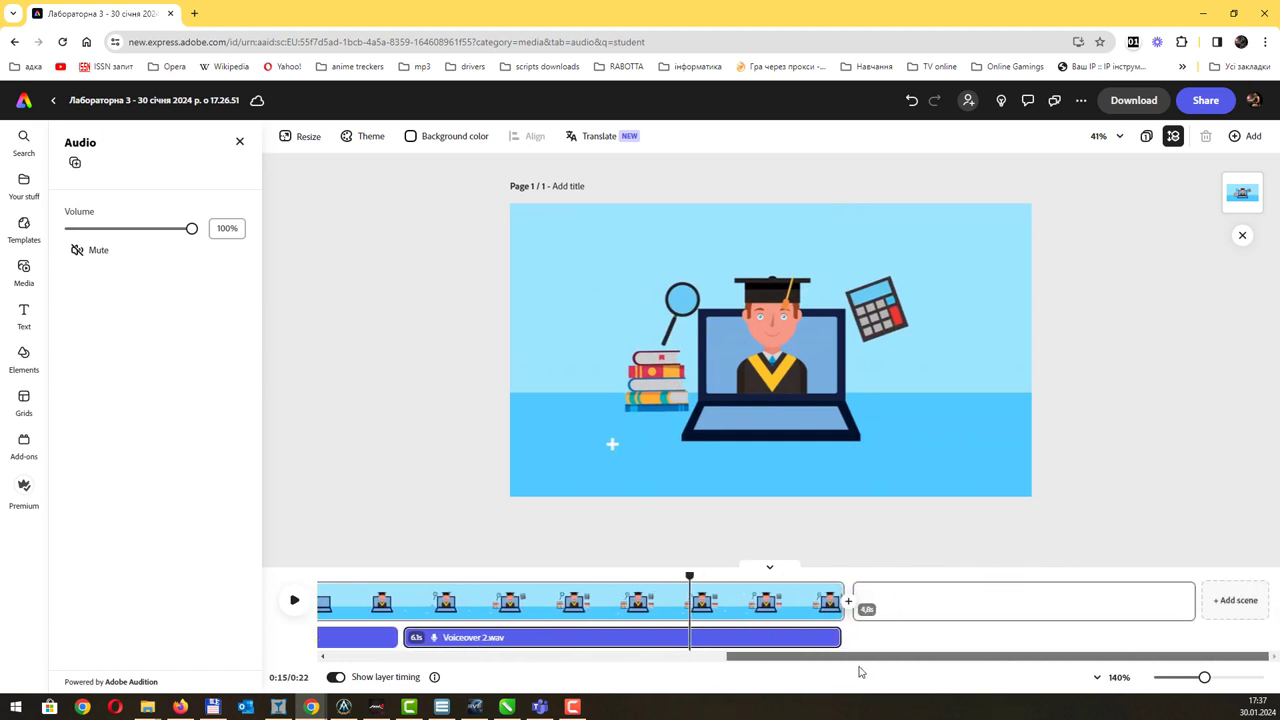
Step: Select the blank last scene, close the voiceover recorder and show the stock photos
click(928, 598)
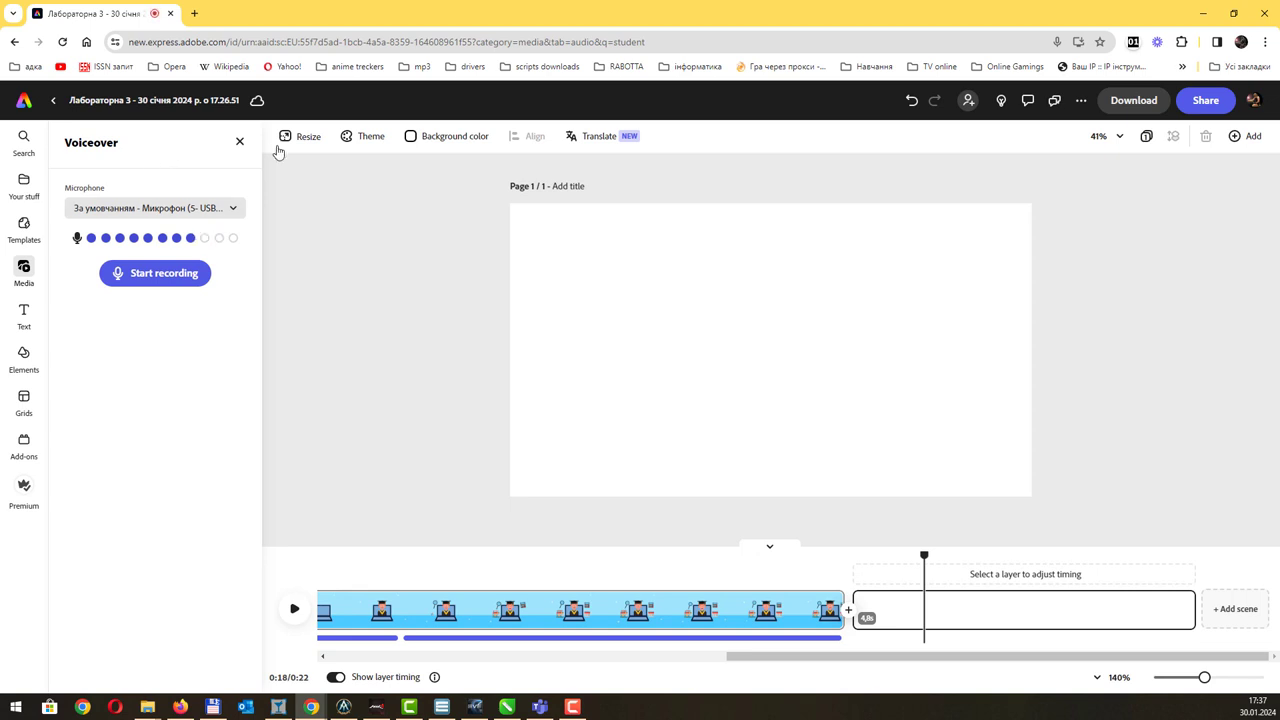
click(240, 141)
click(79, 172)
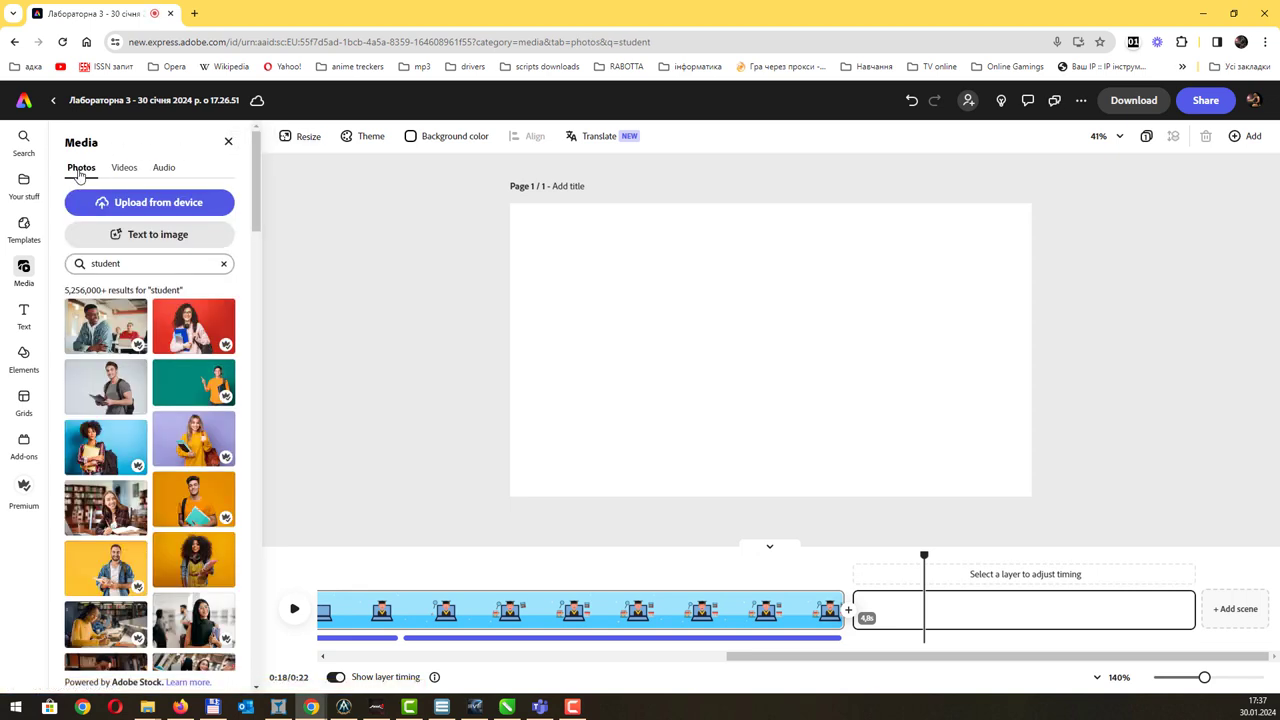
Step: Try searching the stock photos in Ukrainian for "класна кімната"
click(155, 263)
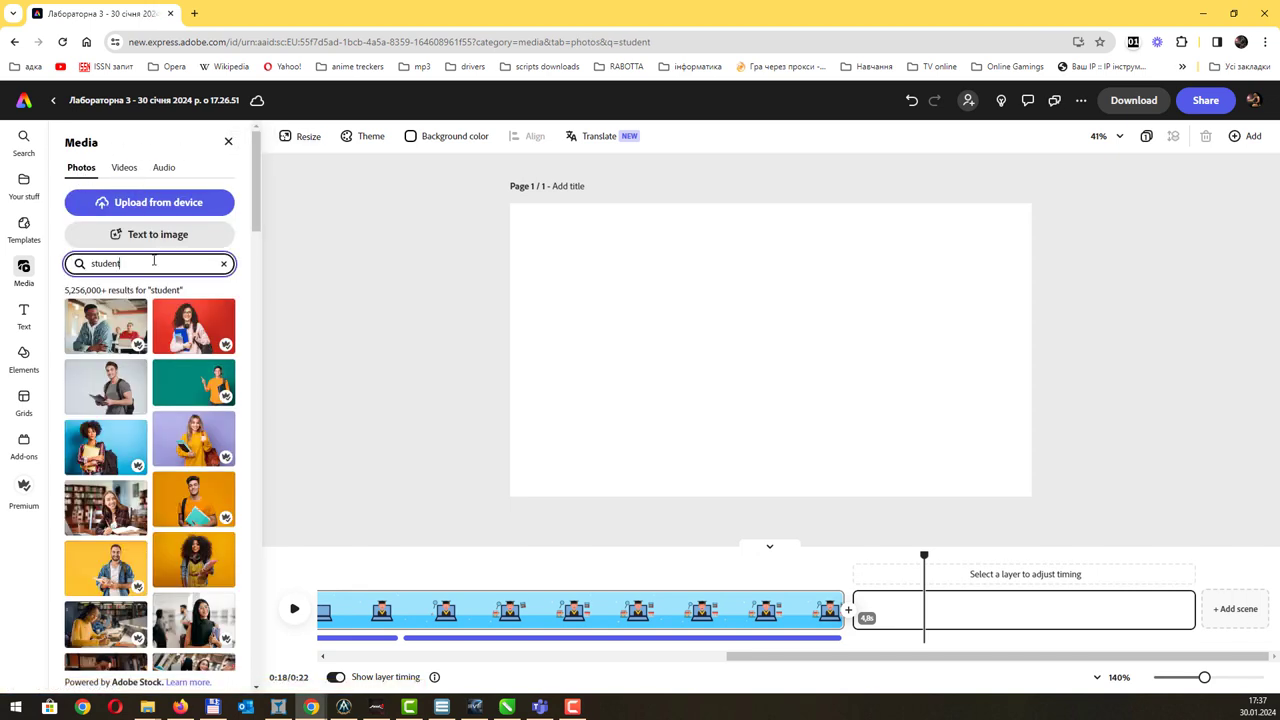
key(Return)
text(сдфіікщщь)
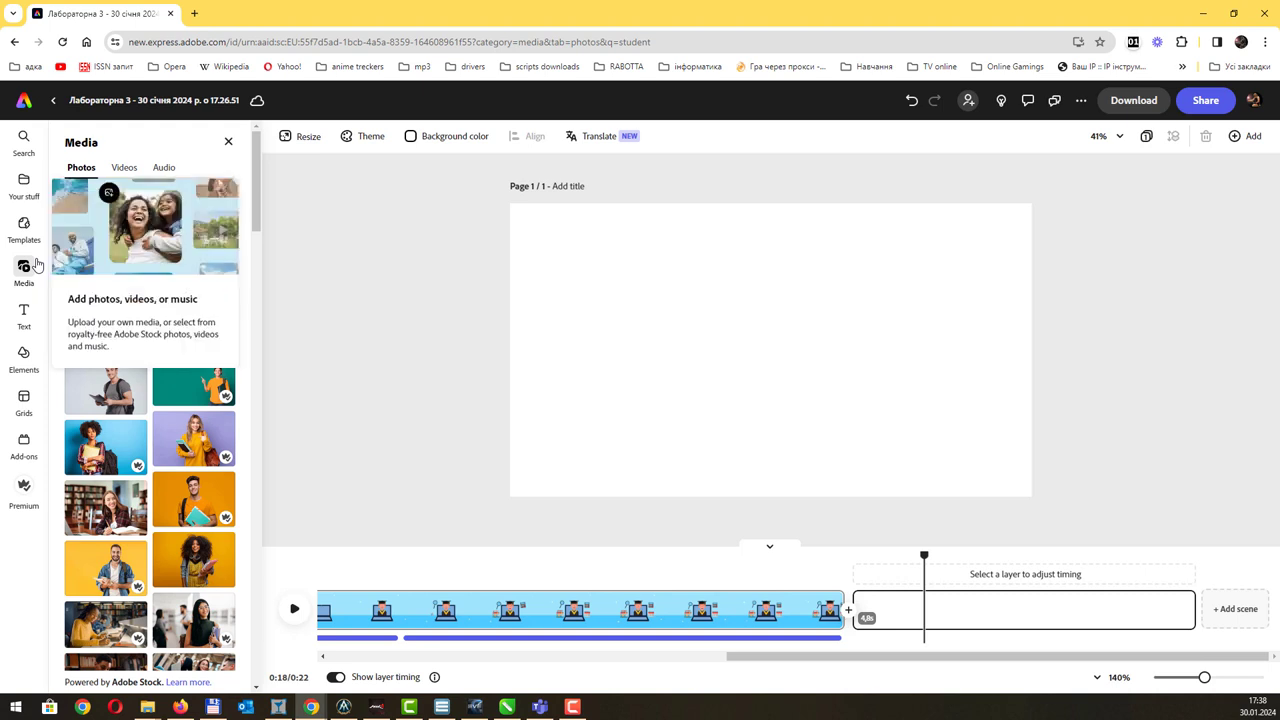
key(Return)
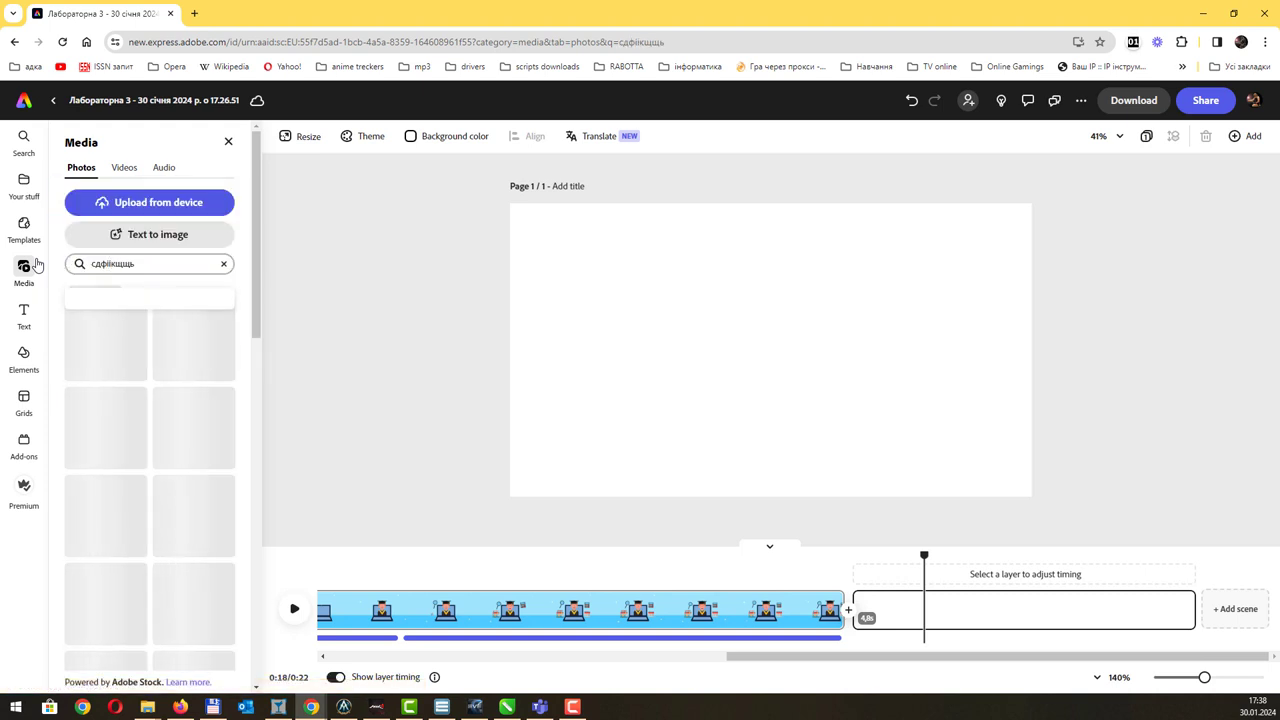
click(31, 272)
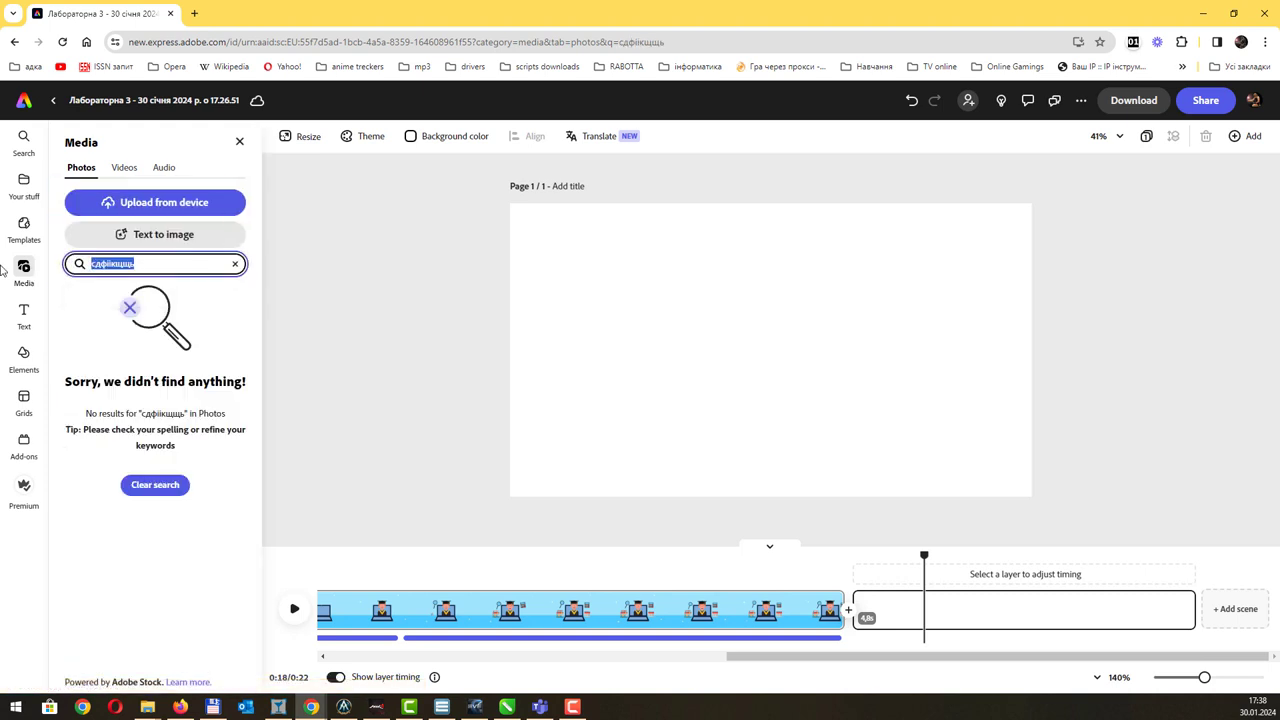
text(класна кімната)
key(Return)
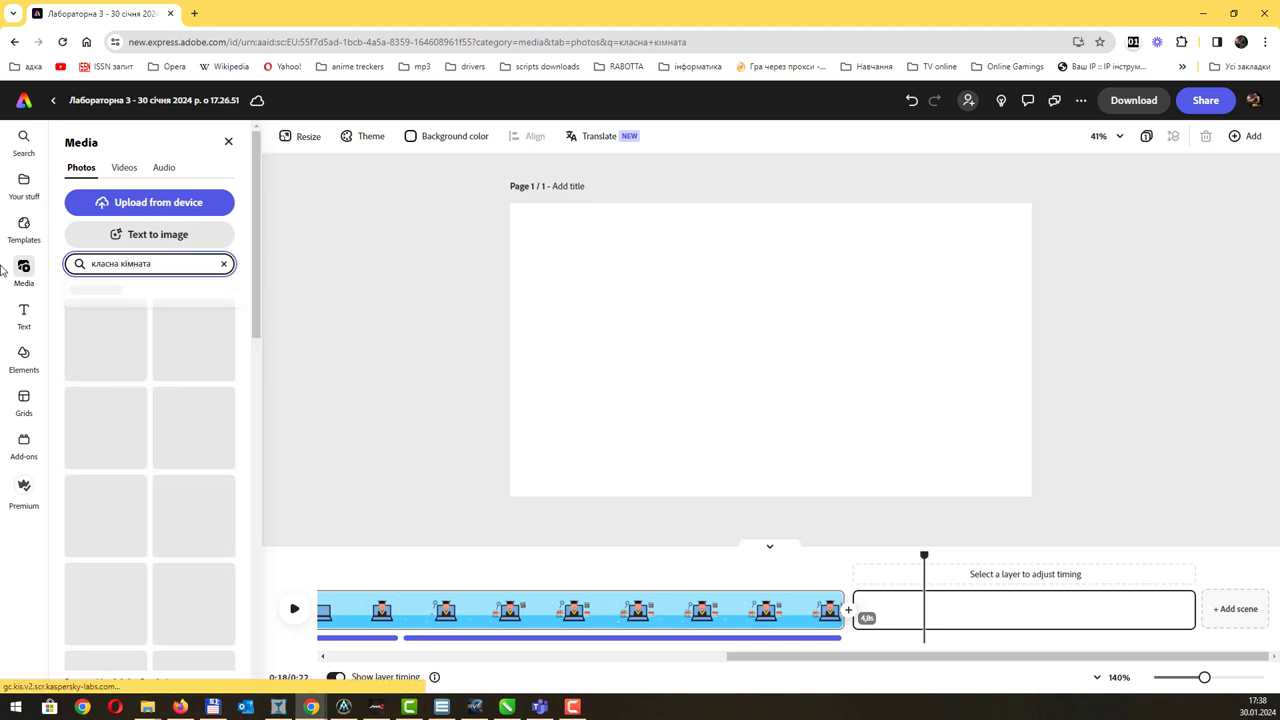
Step: Search the stock photos for "classroom" and add the first photo, with the green chalkboard, to the blank scene
drag(157, 265, 26, 265)
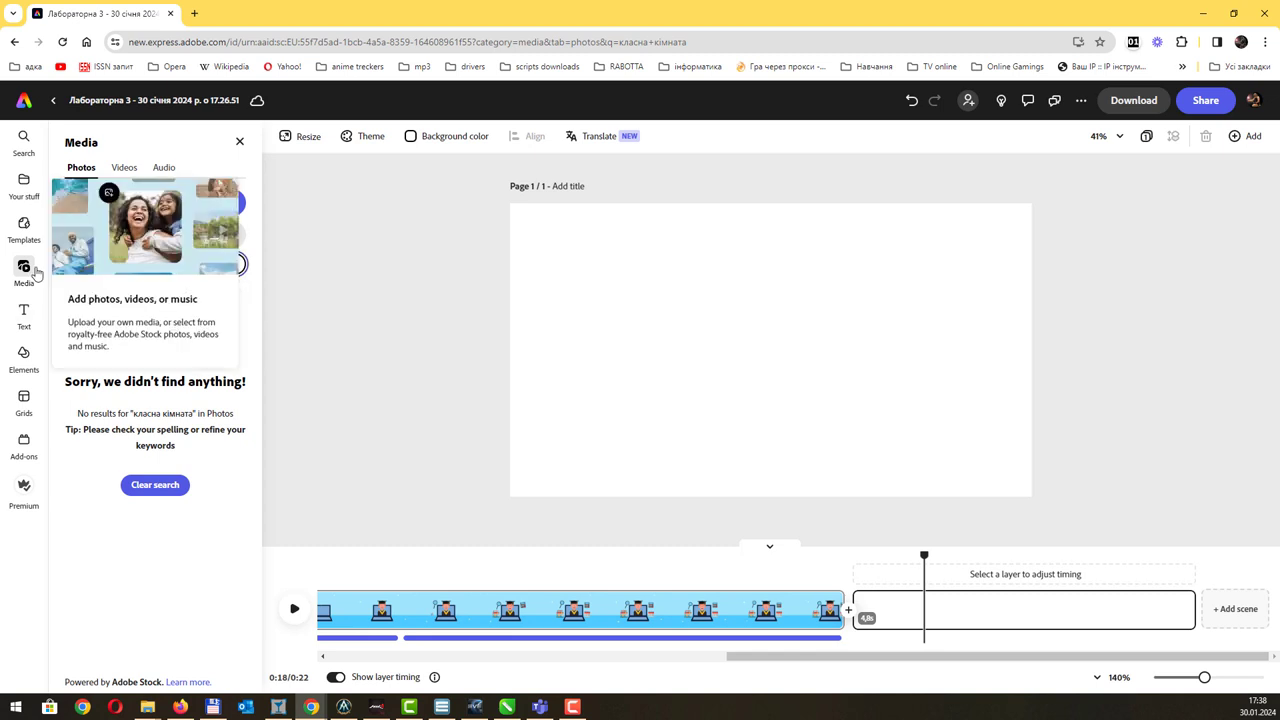
text(classroom)
key(Return)
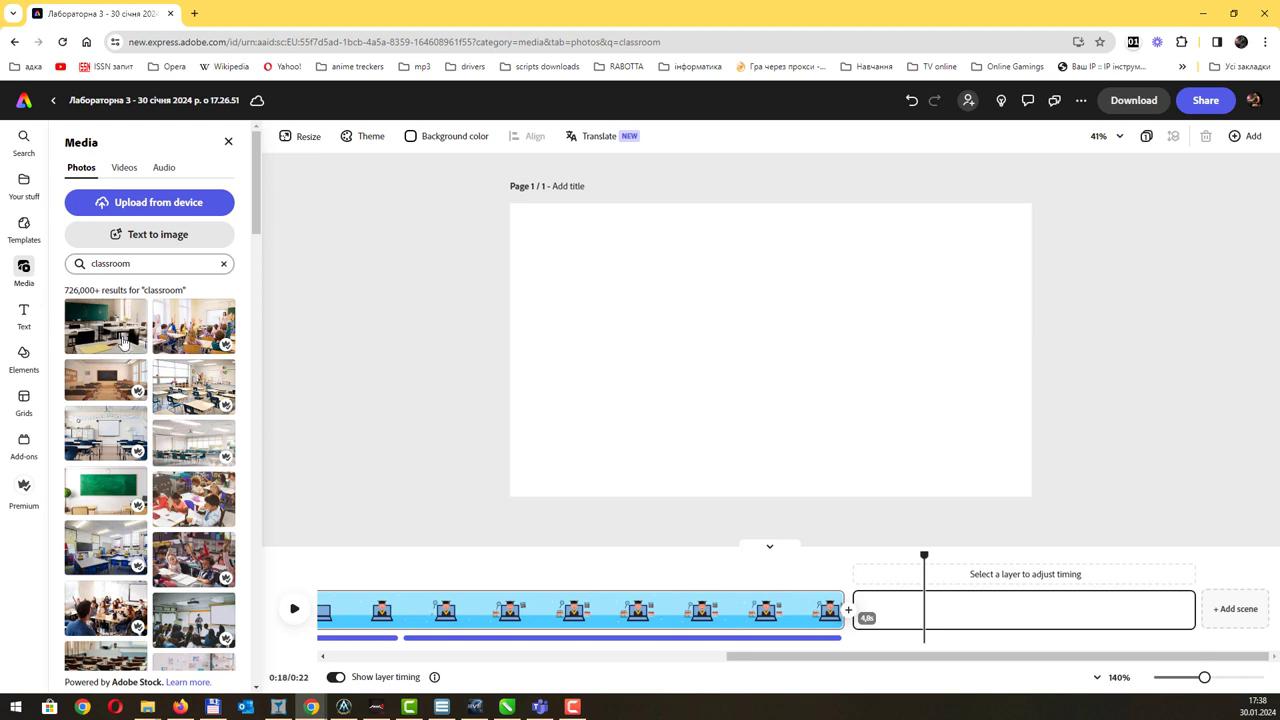
click(122, 340)
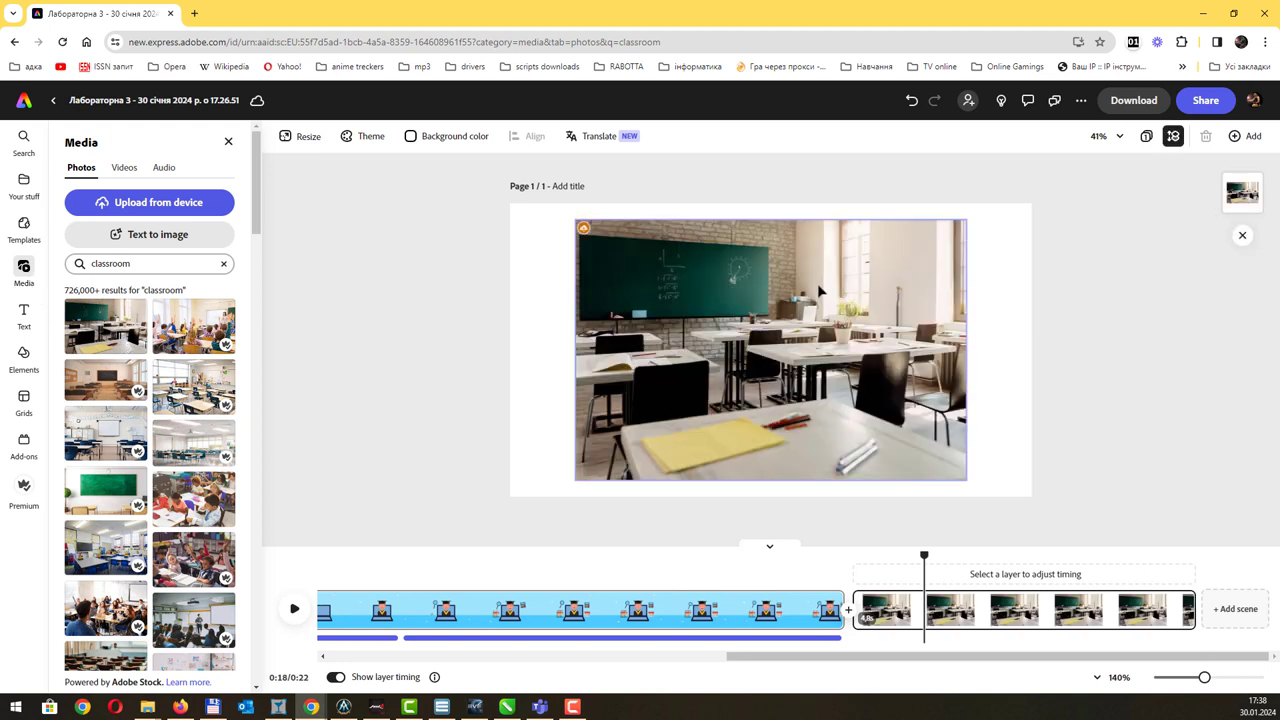
Step: Reposition and enlarge the chalkboard classroom photo so that it covers the whole scene
drag(818, 288, 758, 262)
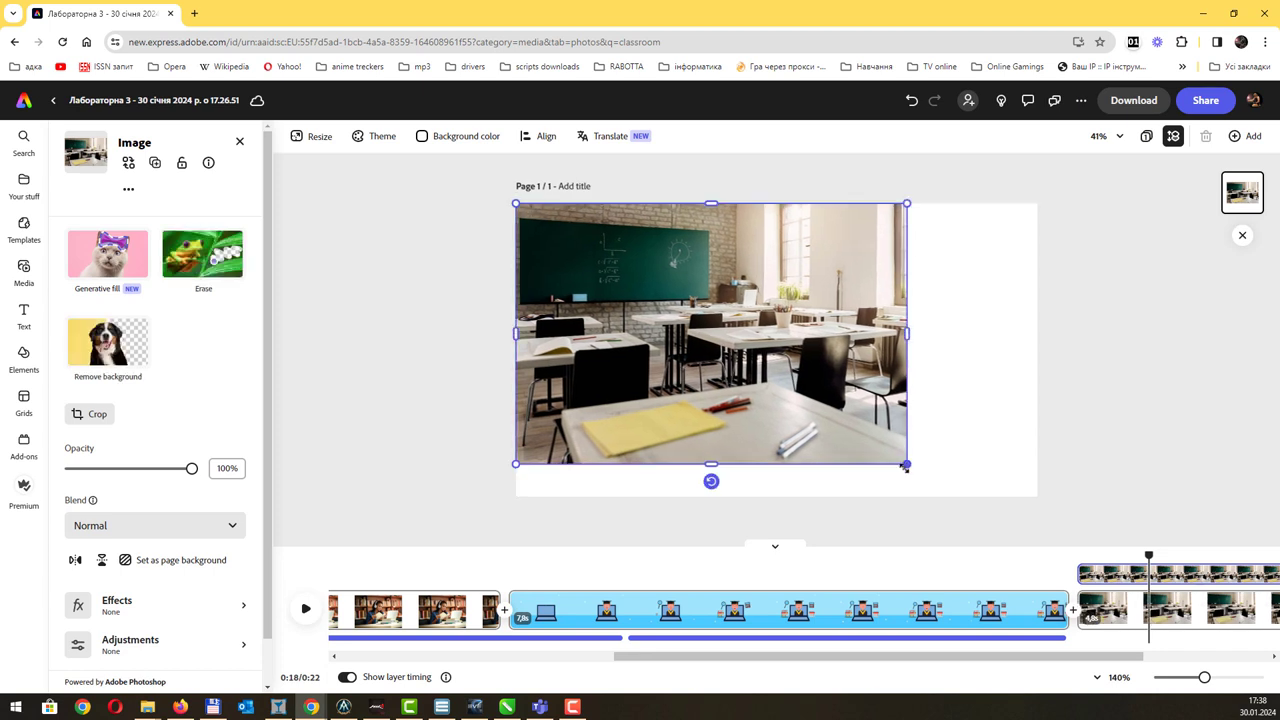
drag(918, 471, 1054, 514)
drag(877, 372, 877, 364)
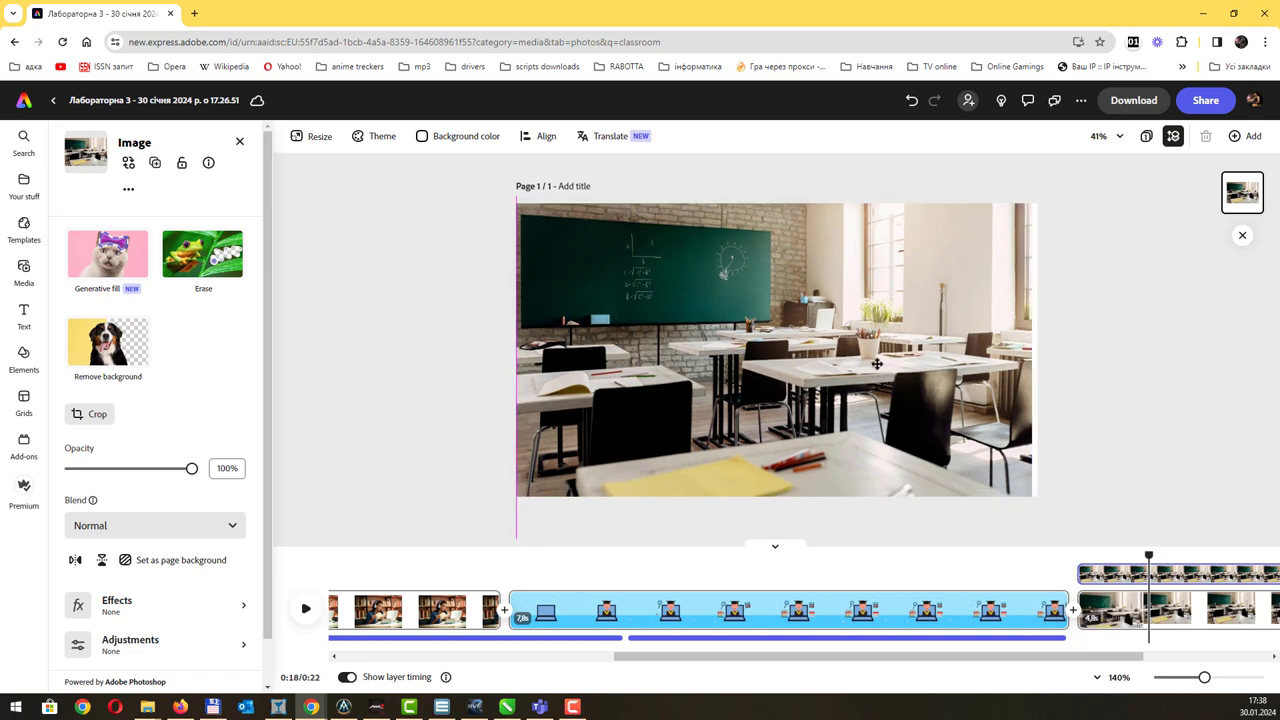
click(1054, 321)
click(1015, 366)
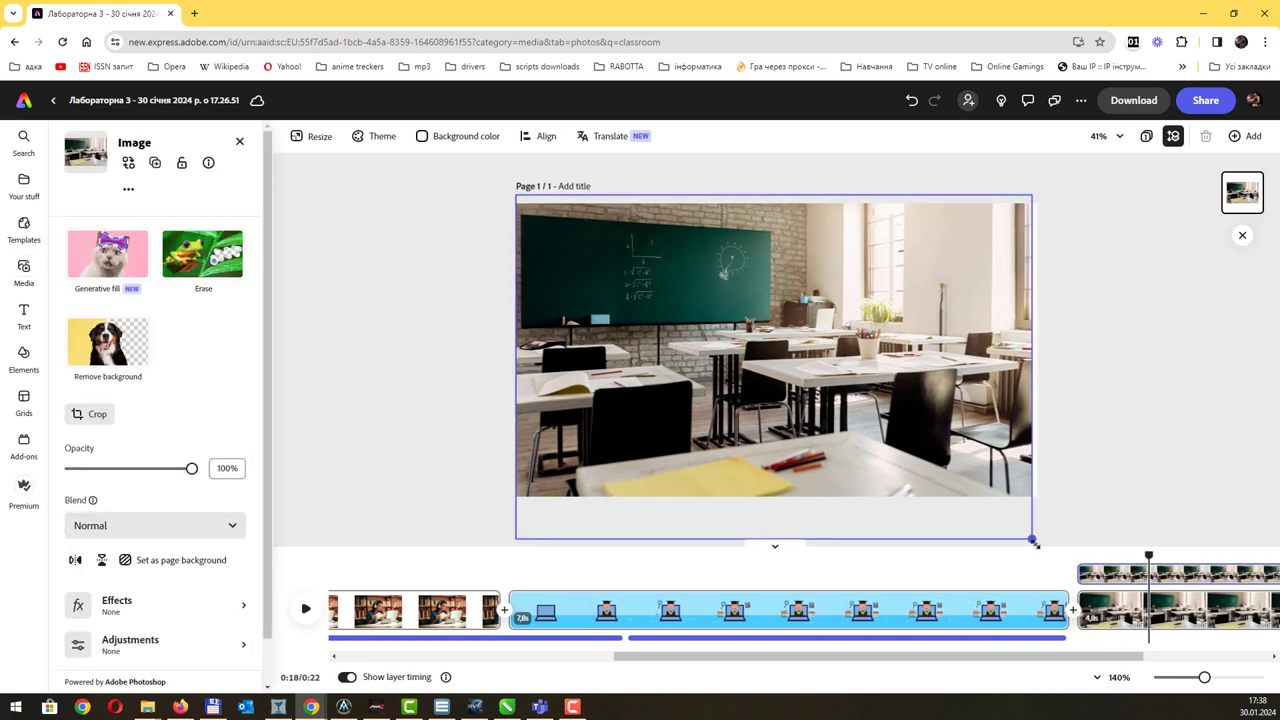
click(1123, 306)
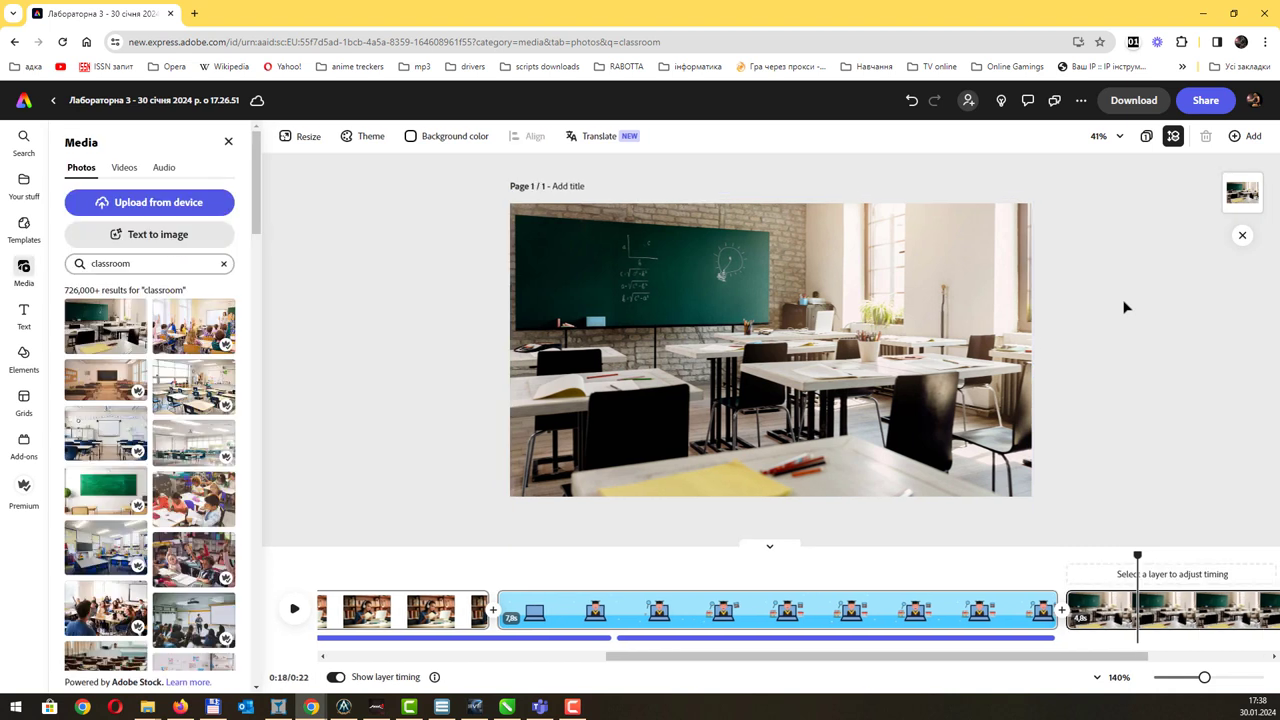
Step: Shorten the chalkboard classroom scene to about 2.1 seconds and add a new blank scene after it
drag(1071, 657, 1227, 651)
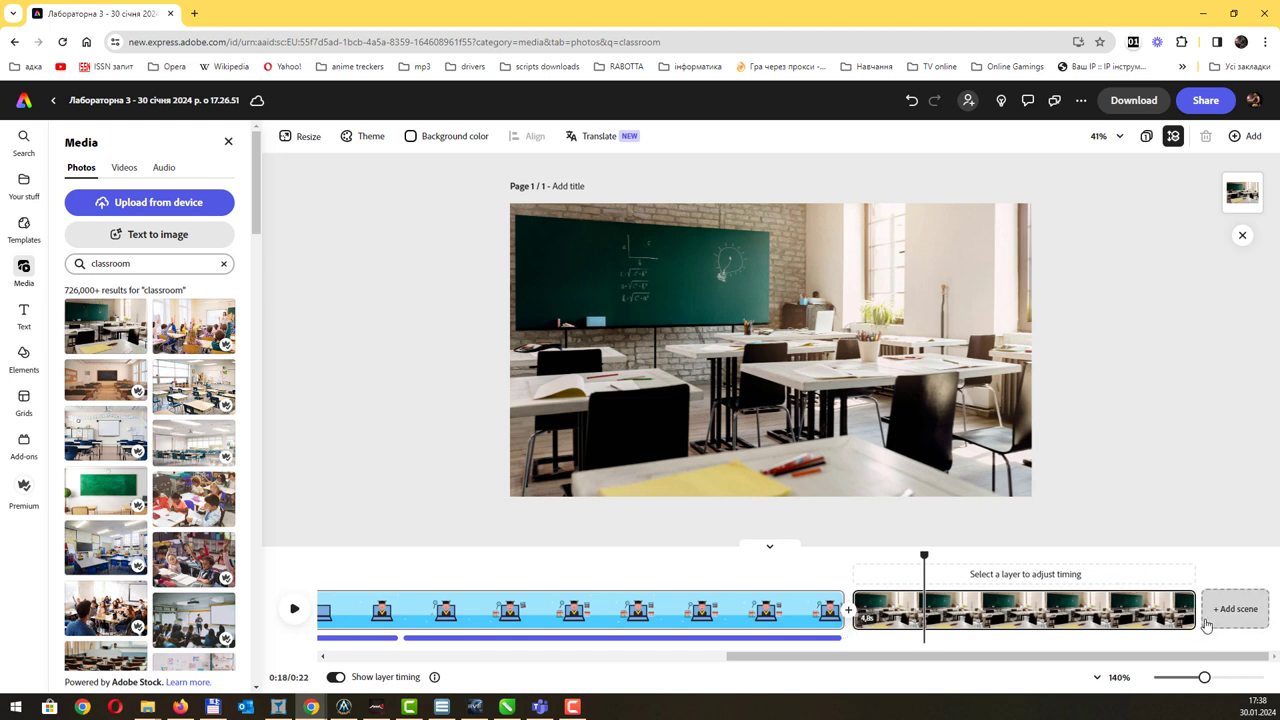
drag(1174, 608, 1000, 605)
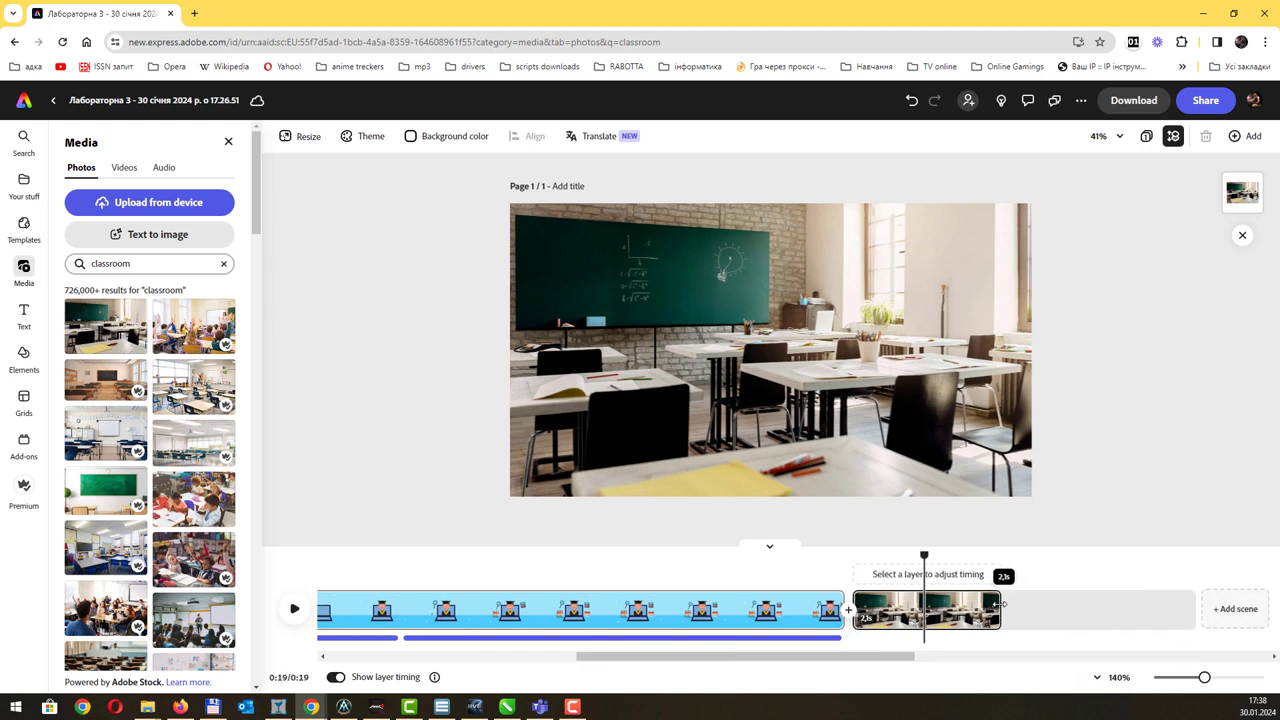
click(1118, 611)
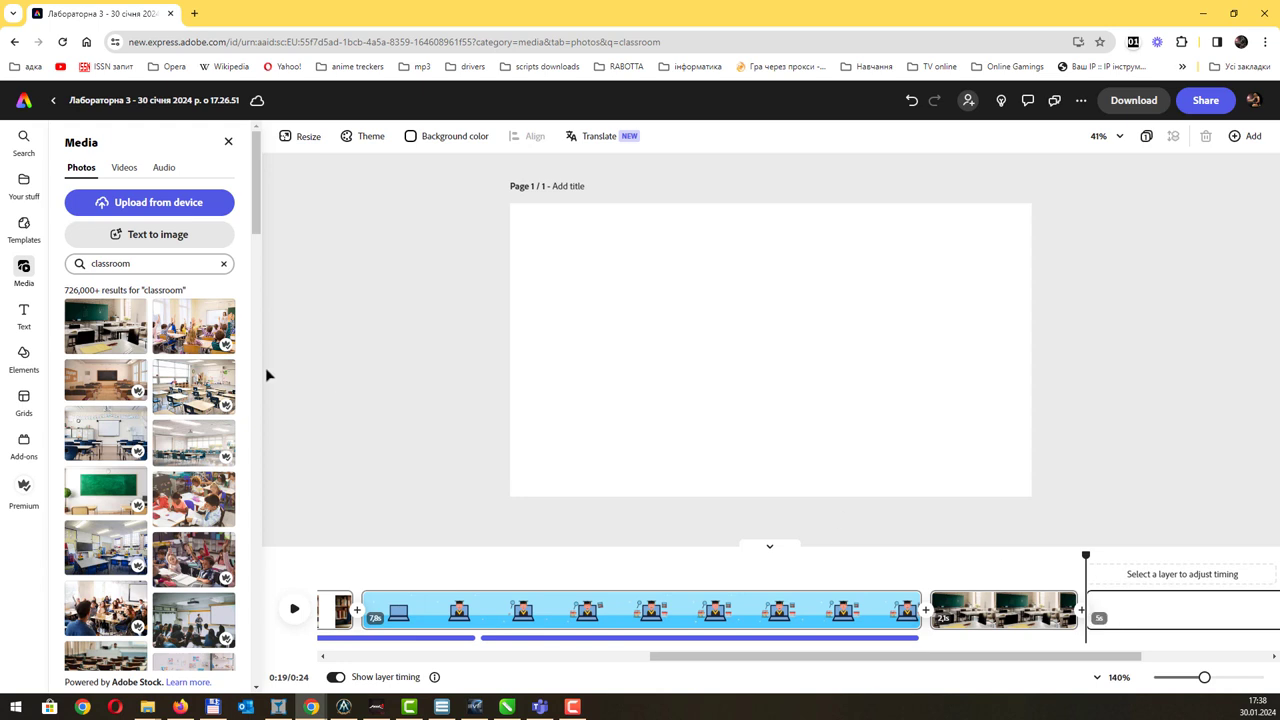
Step: Add the bright classroom photo with blue chairs to the new scene and shorten the scene to about 1.9 seconds
click(193, 385)
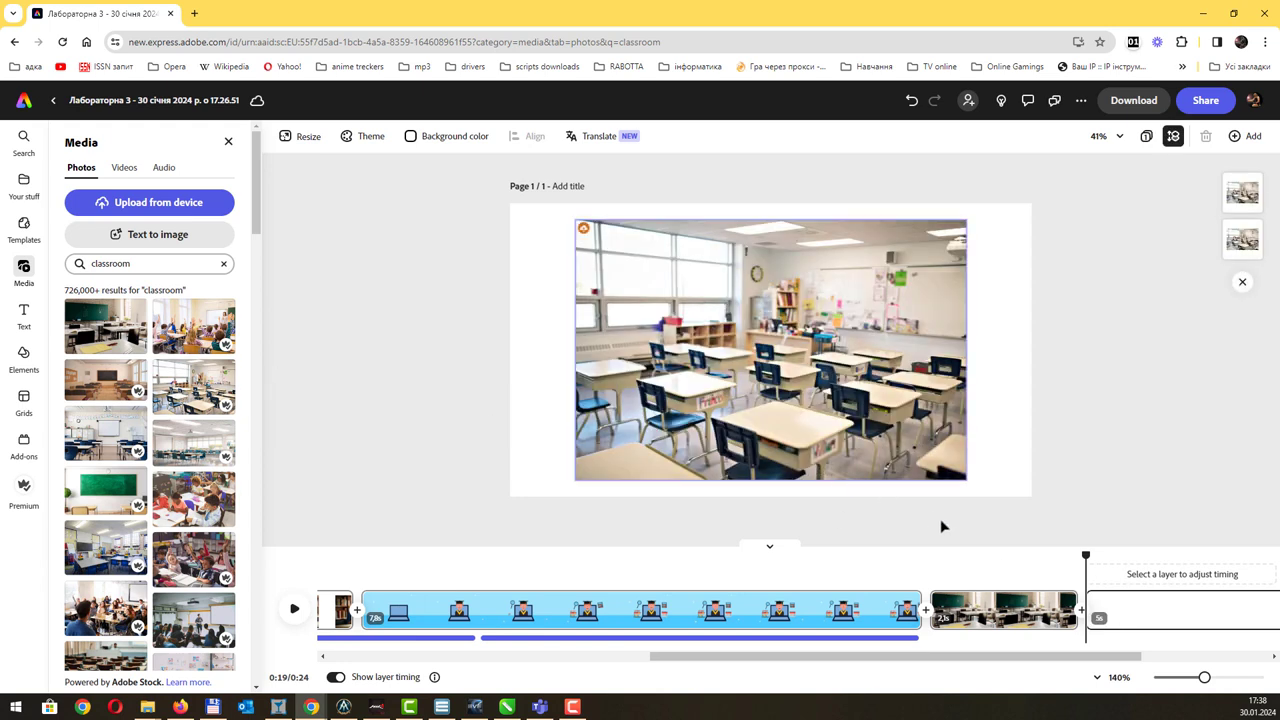
scroll(1122, 659, right, 5)
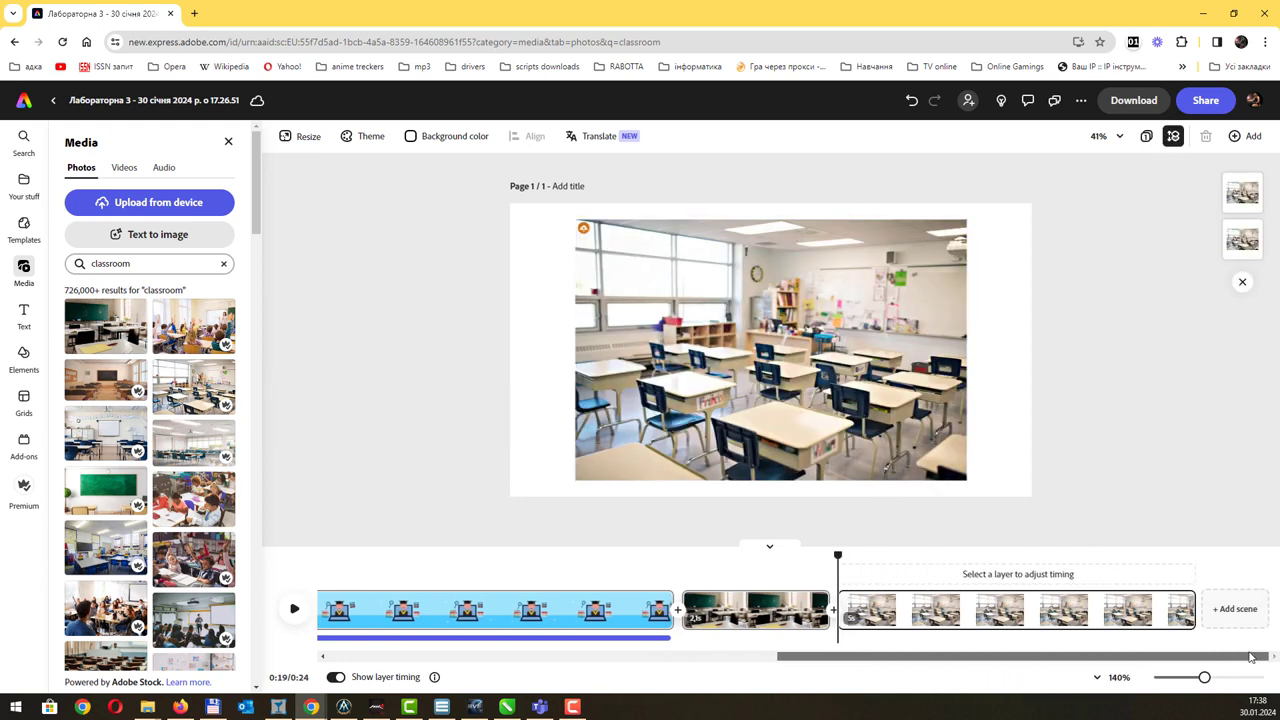
drag(1190, 610, 968, 609)
Step: Move the chalkboard classroom scene behind the blue-chairs classroom scene on the timeline
drag(835, 608, 858, 592)
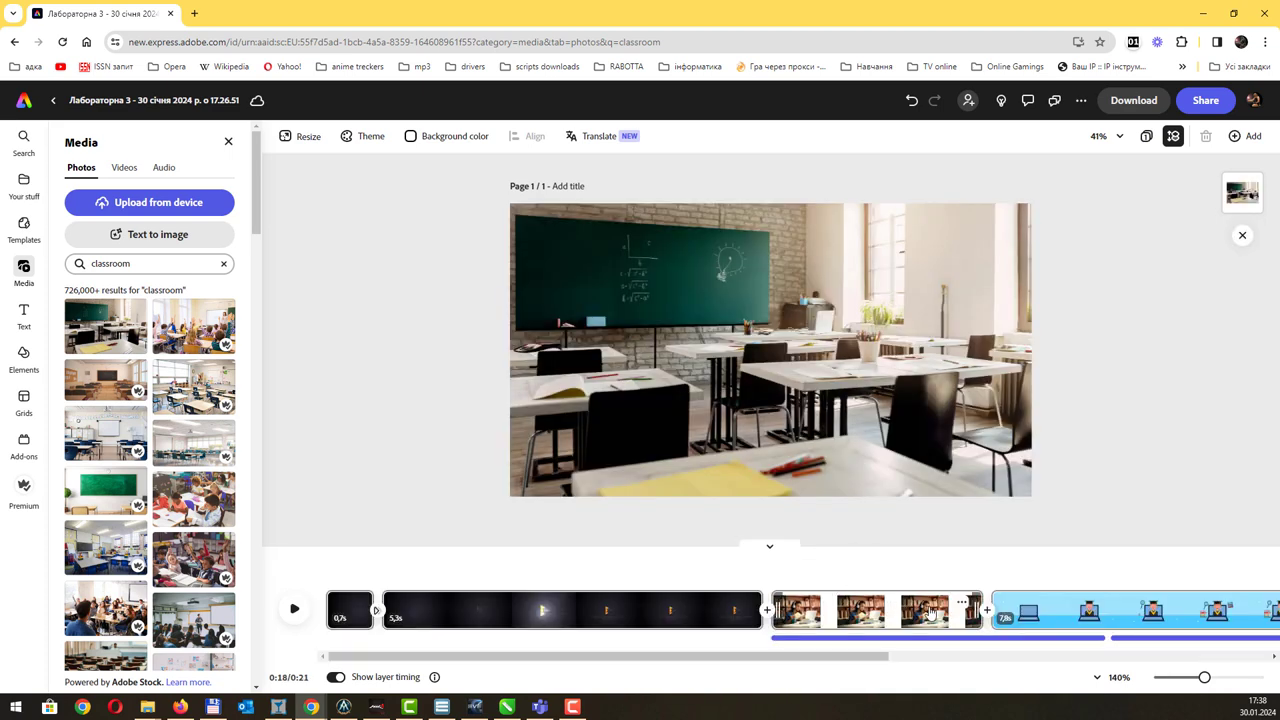
drag(870, 659, 1268, 652)
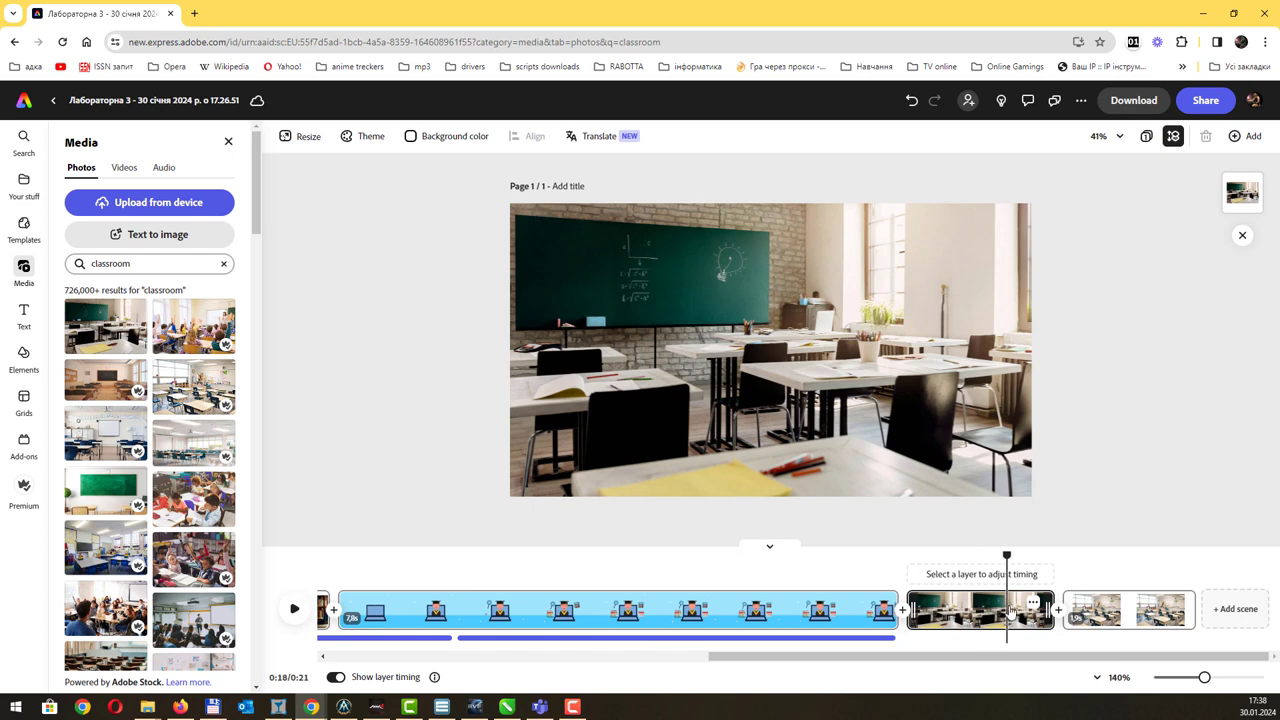
drag(1010, 618, 1119, 625)
click(1068, 657)
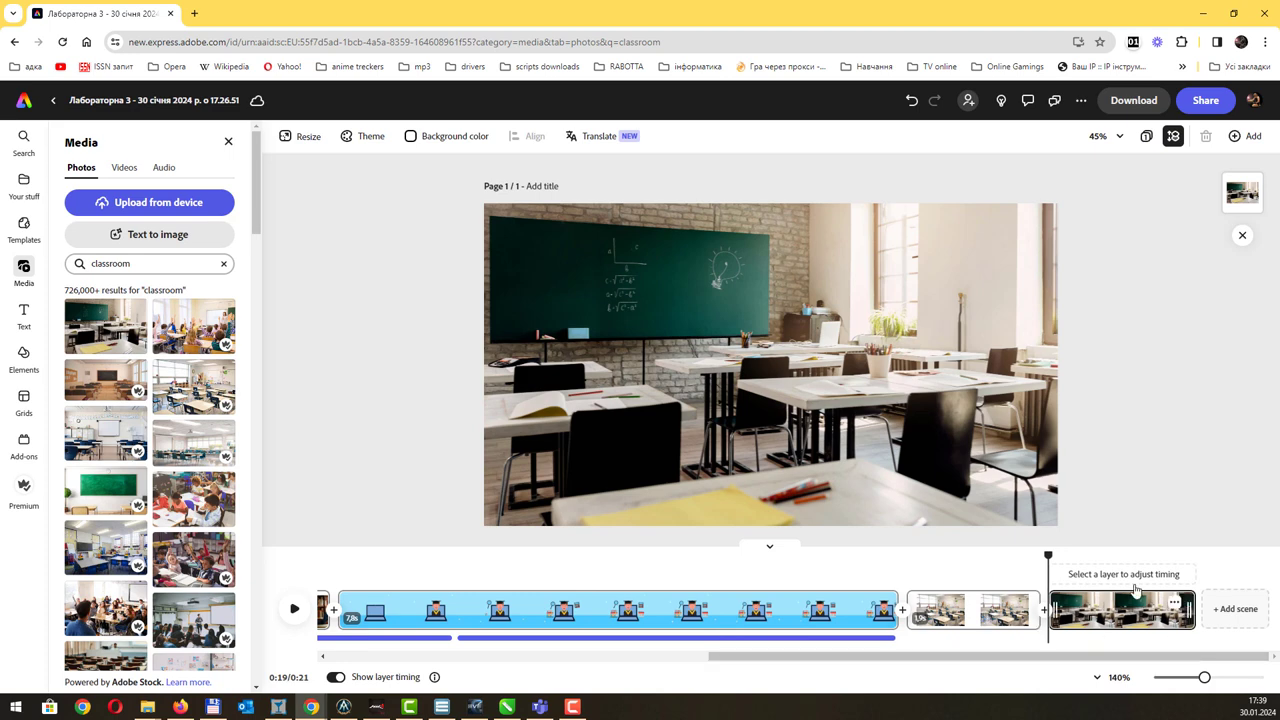
Step: Swap the order of the two classroom scenes twice, leaving the chalkboard classroom scene last
mouse_move(1004, 614)
drag(1004, 612, 1130, 612)
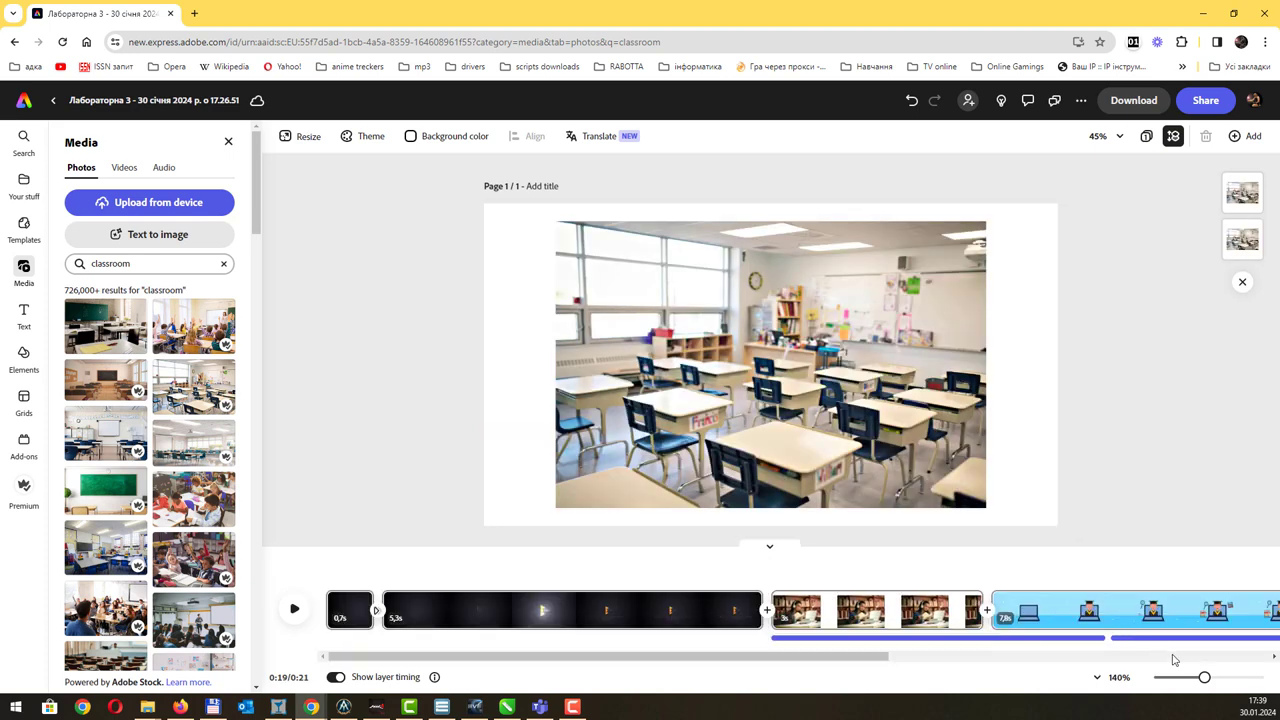
click(1030, 606)
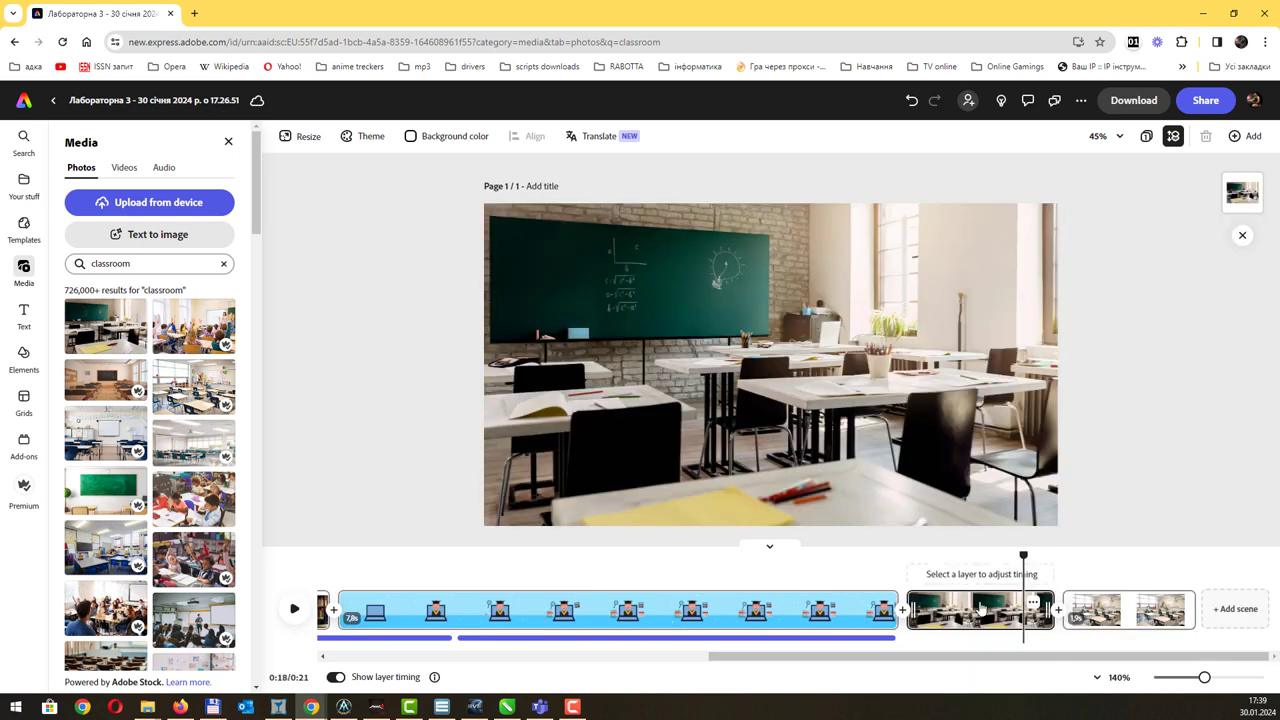
drag(1030, 606, 1055, 617)
click(1233, 657)
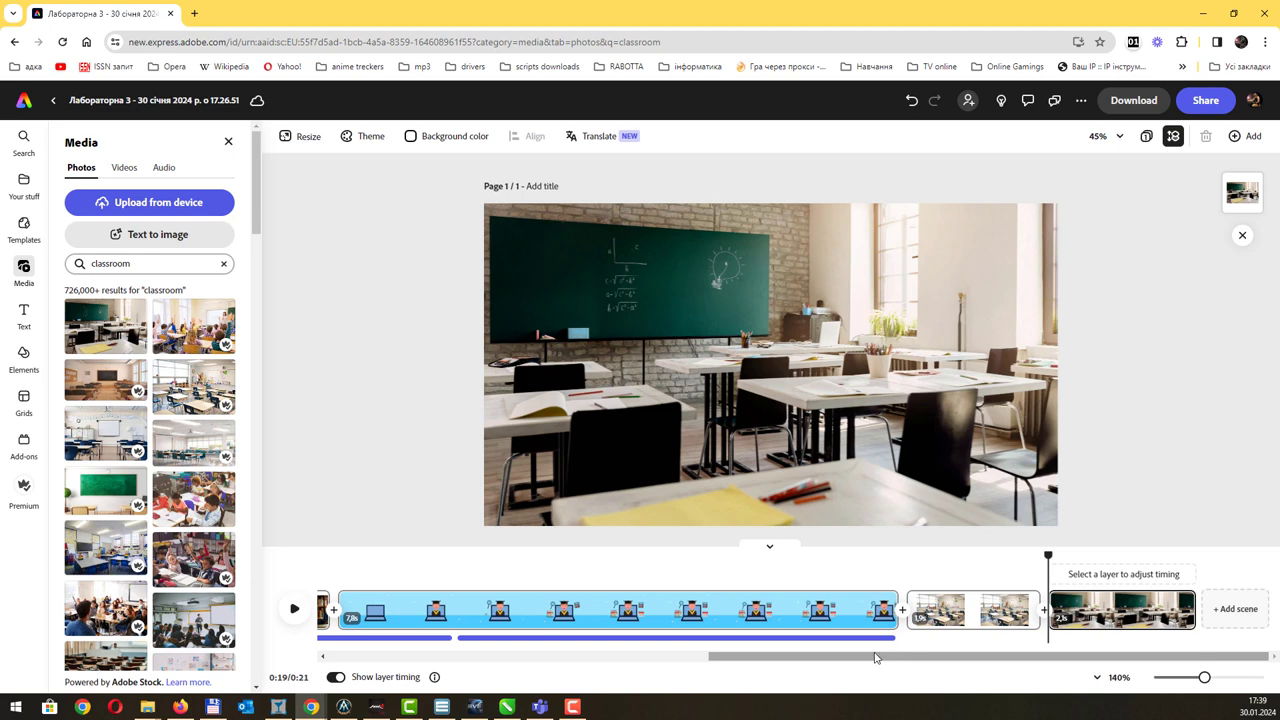
drag(875, 657, 1035, 684)
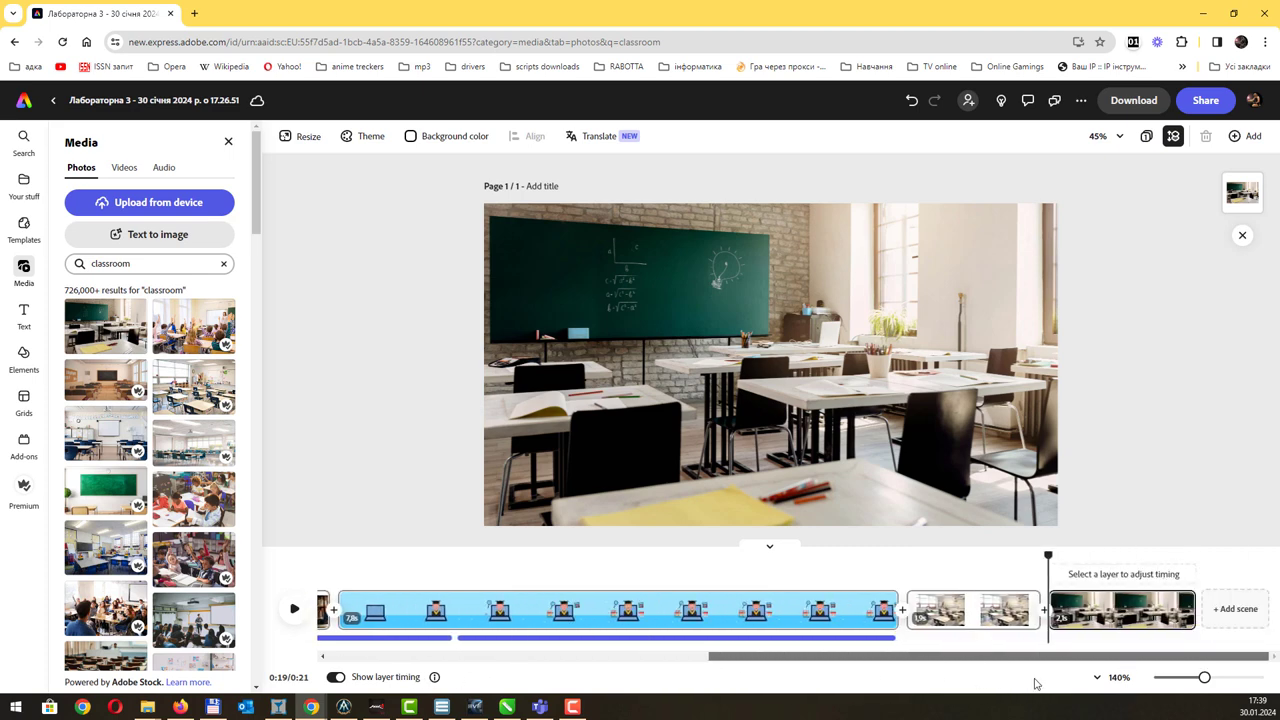
Step: Place the playhead at 0:03 in the dark logo intro scene, close the media library and select the intro video
drag(948, 657, 474, 646)
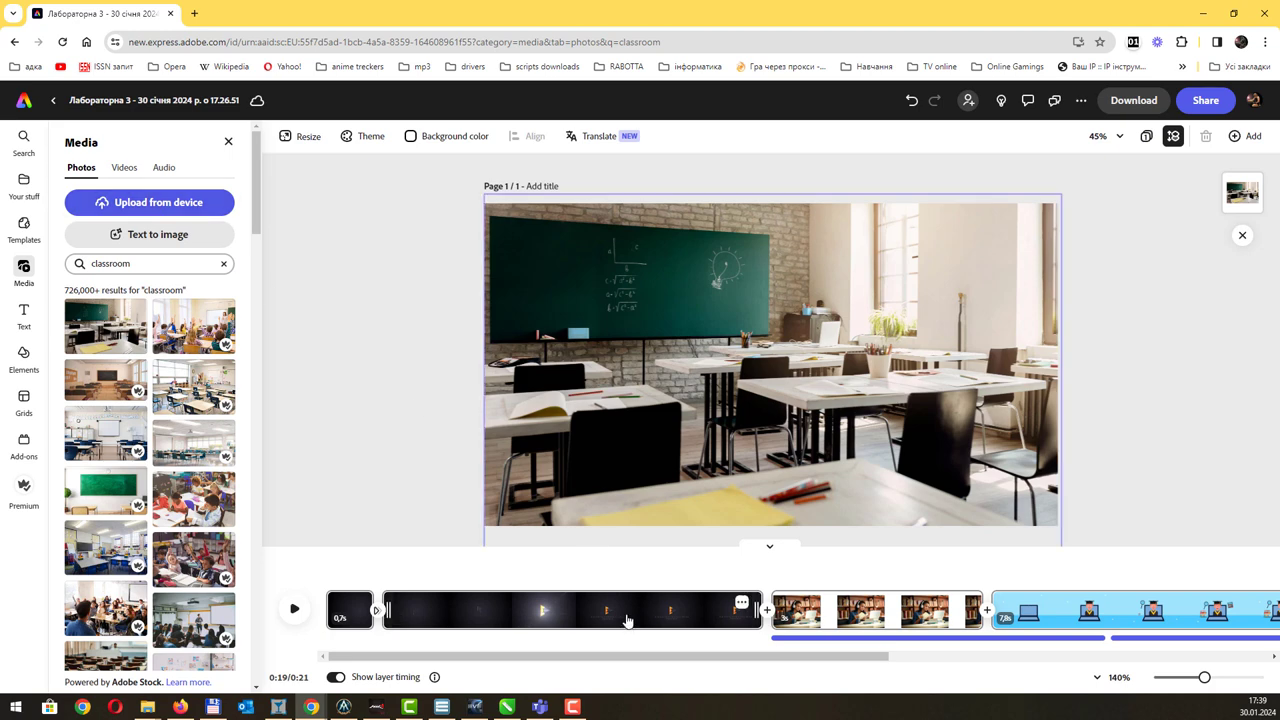
click(499, 607)
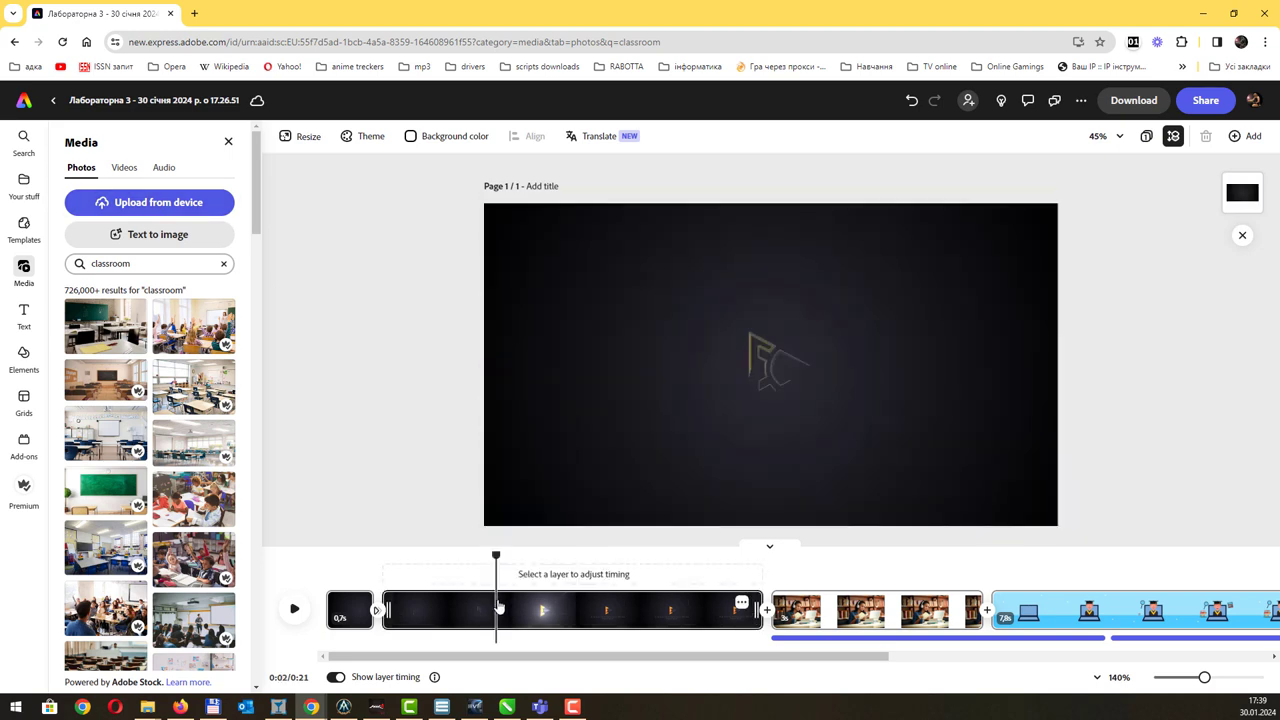
drag(505, 552, 543, 553)
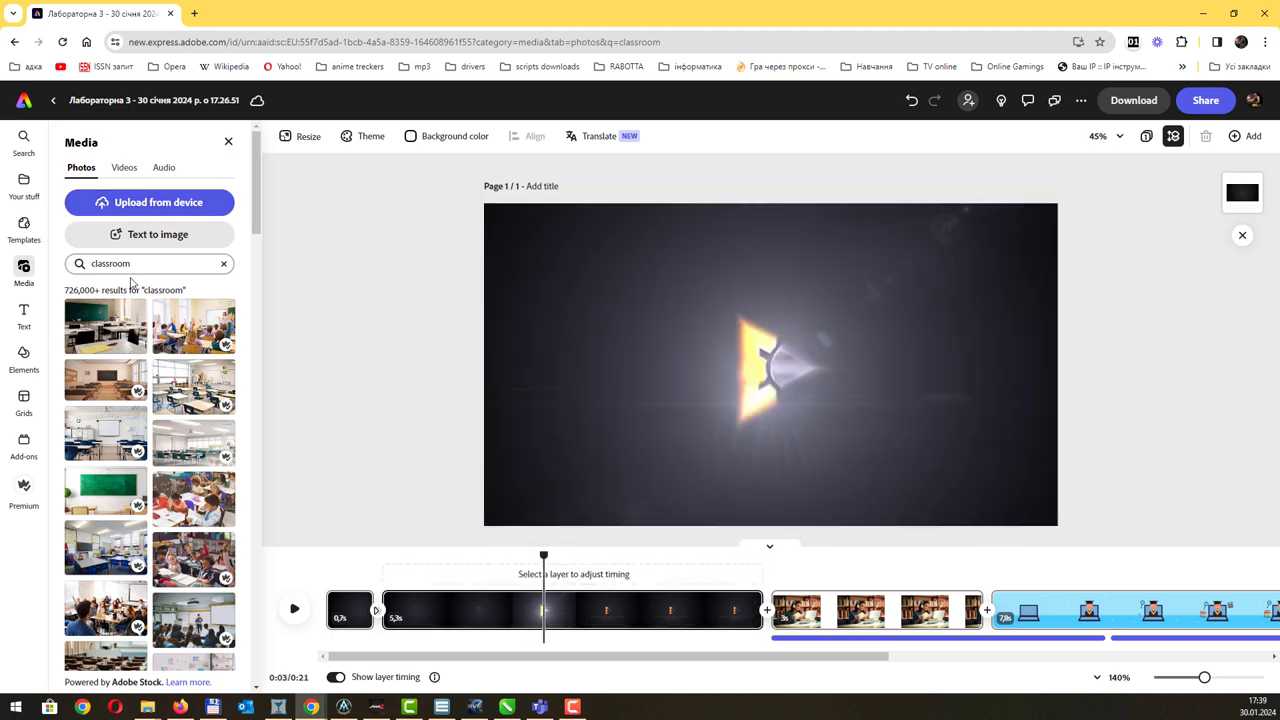
click(227, 142)
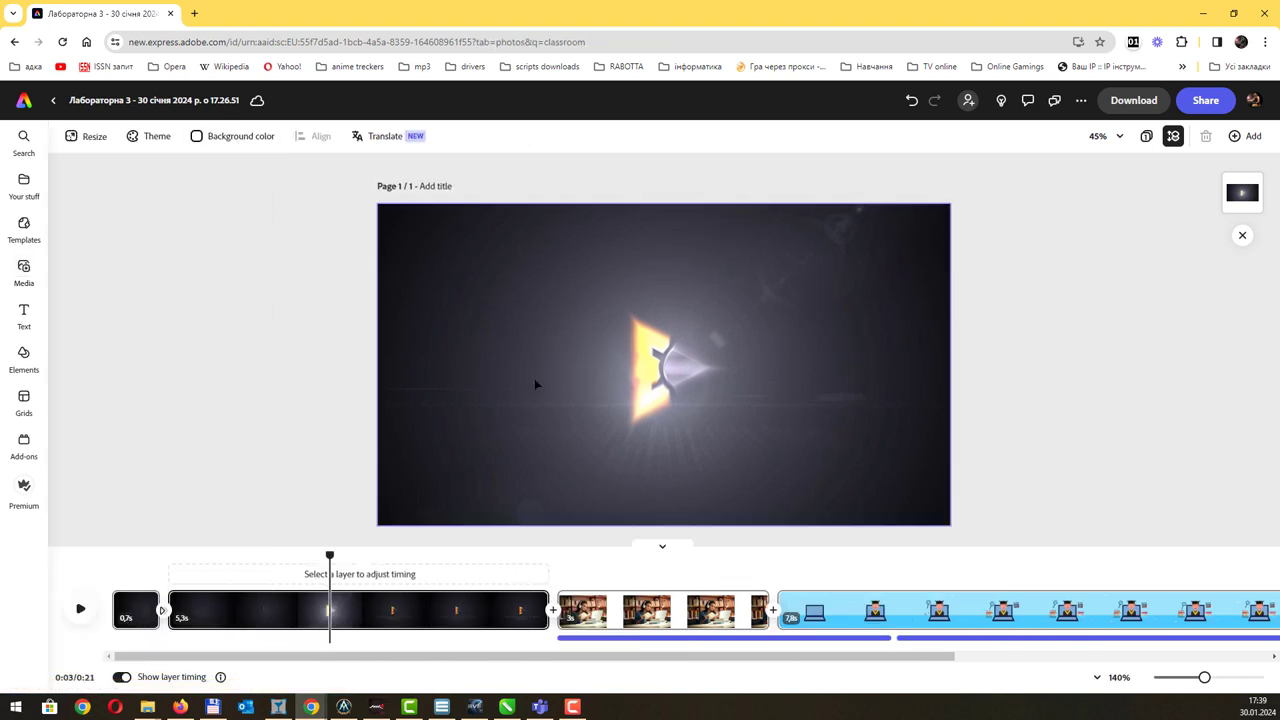
click(534, 378)
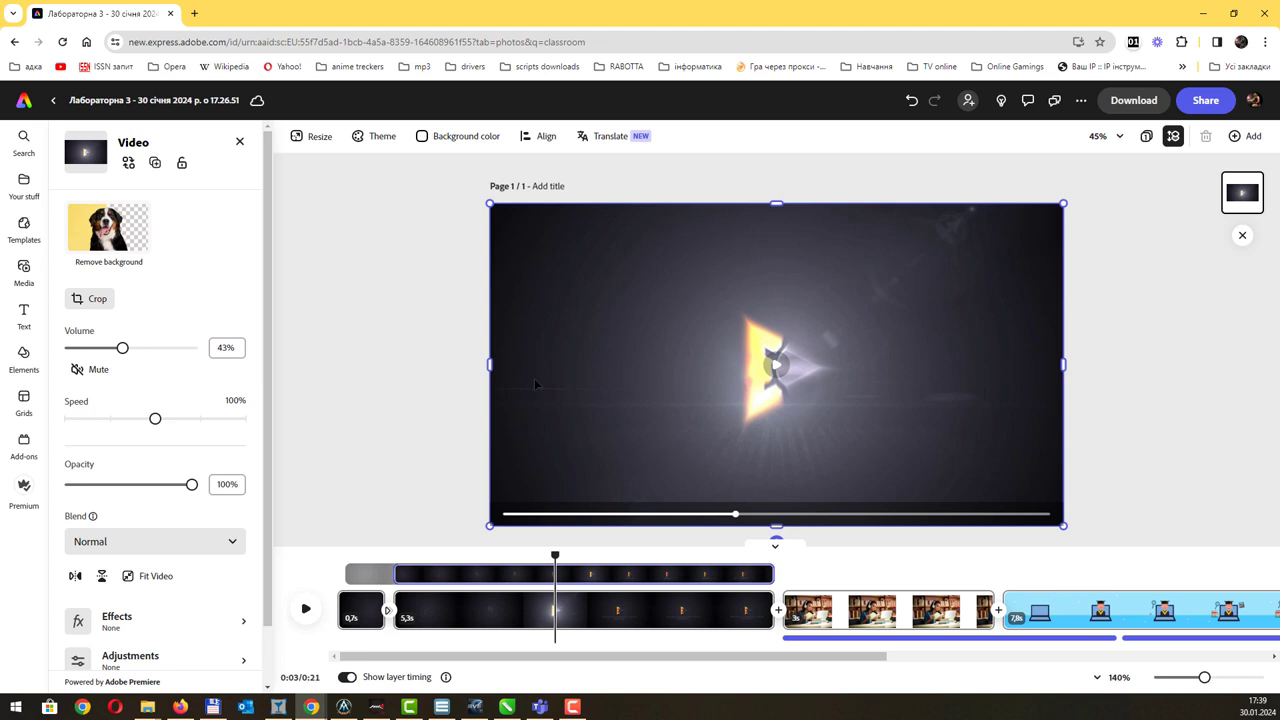
Step: Try the red duotone effect on the intro video, preview it slightly further along, and reset the effect to None
scroll(260, 442, down, 1)
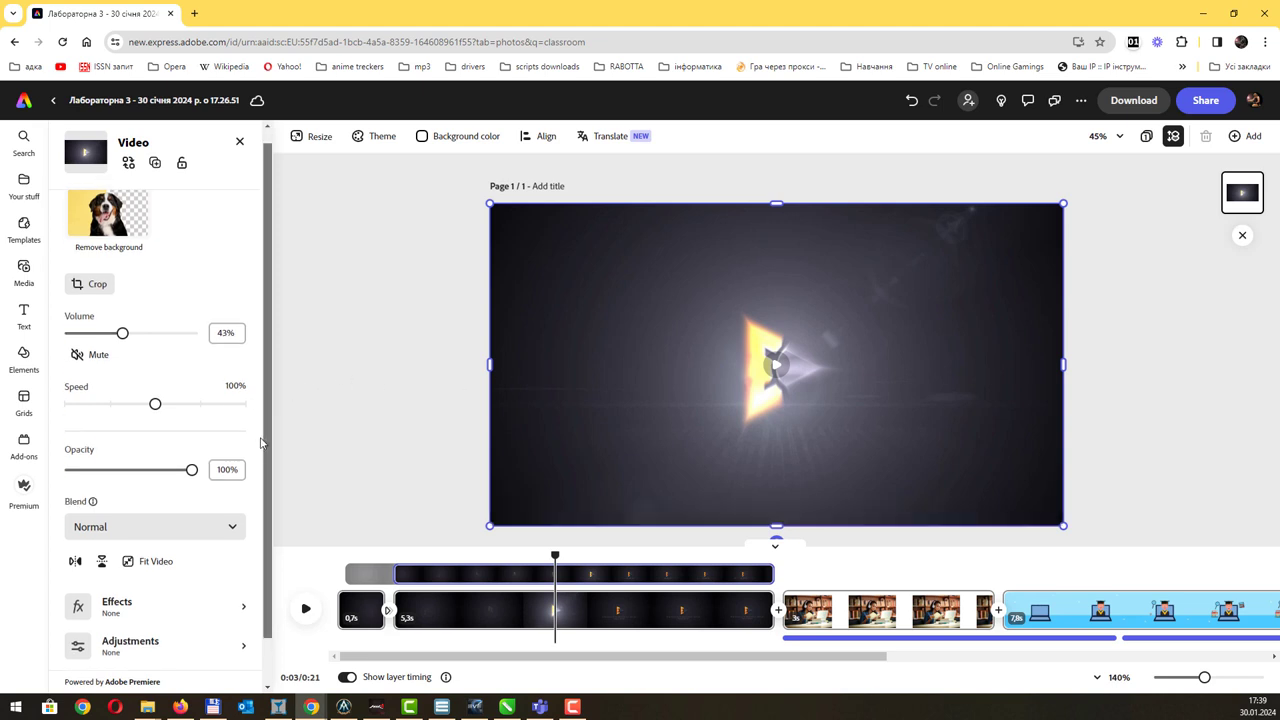
scroll(260, 442, down, 1)
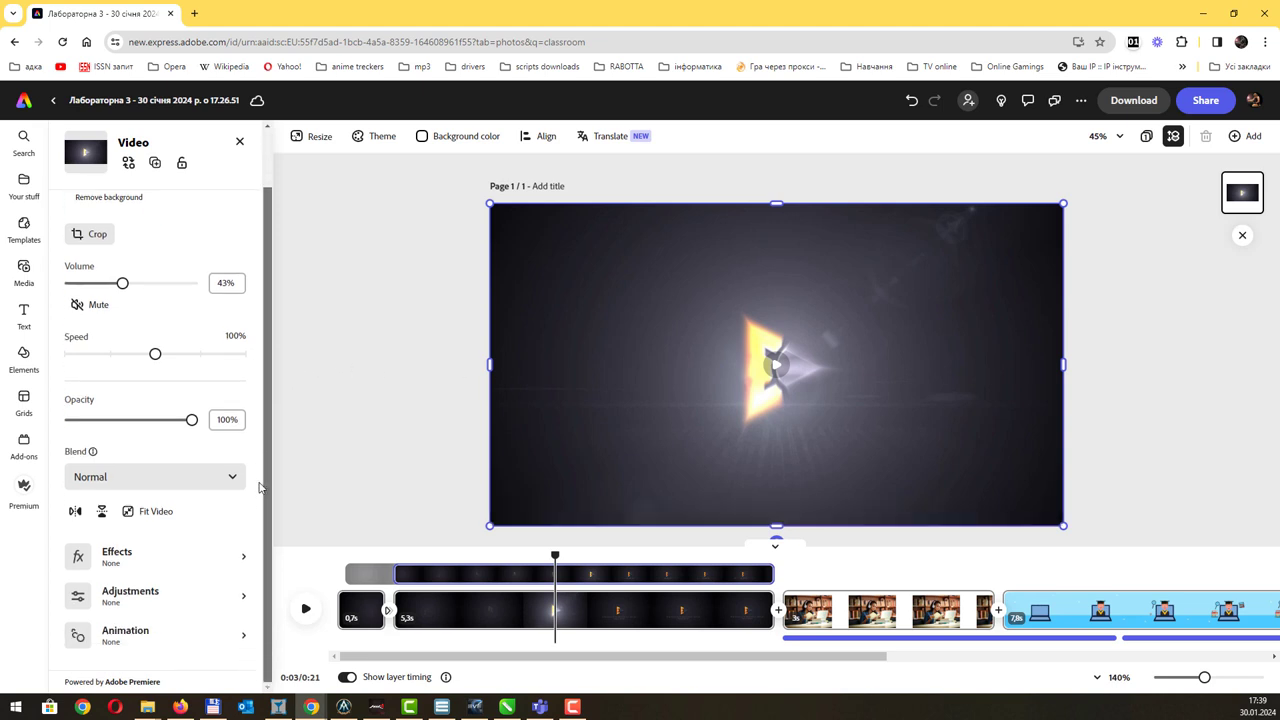
click(244, 557)
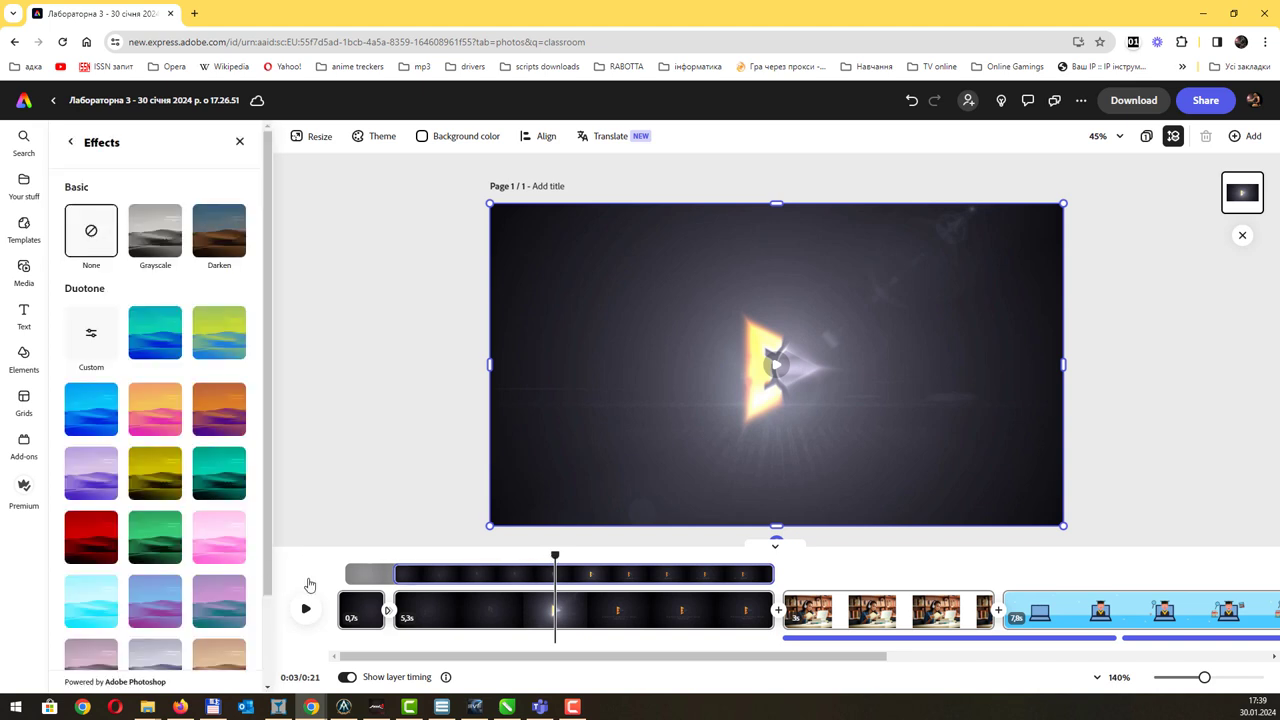
drag(555, 556, 560, 556)
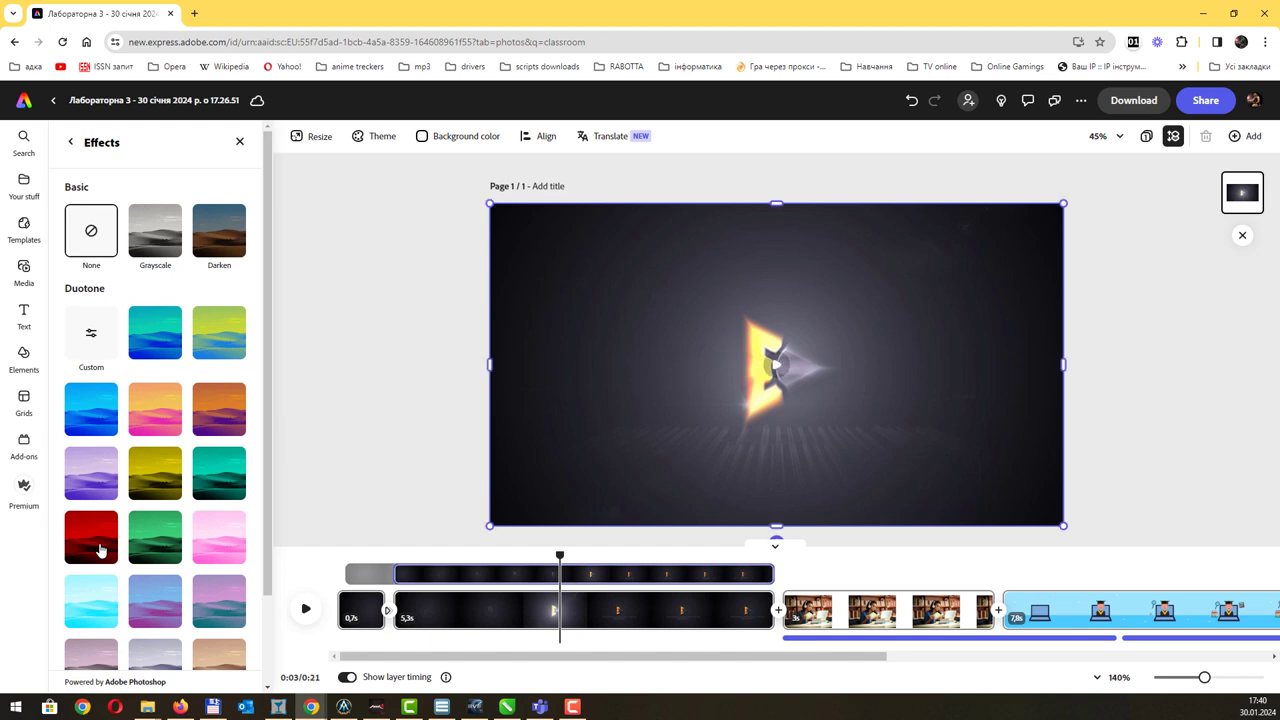
click(101, 549)
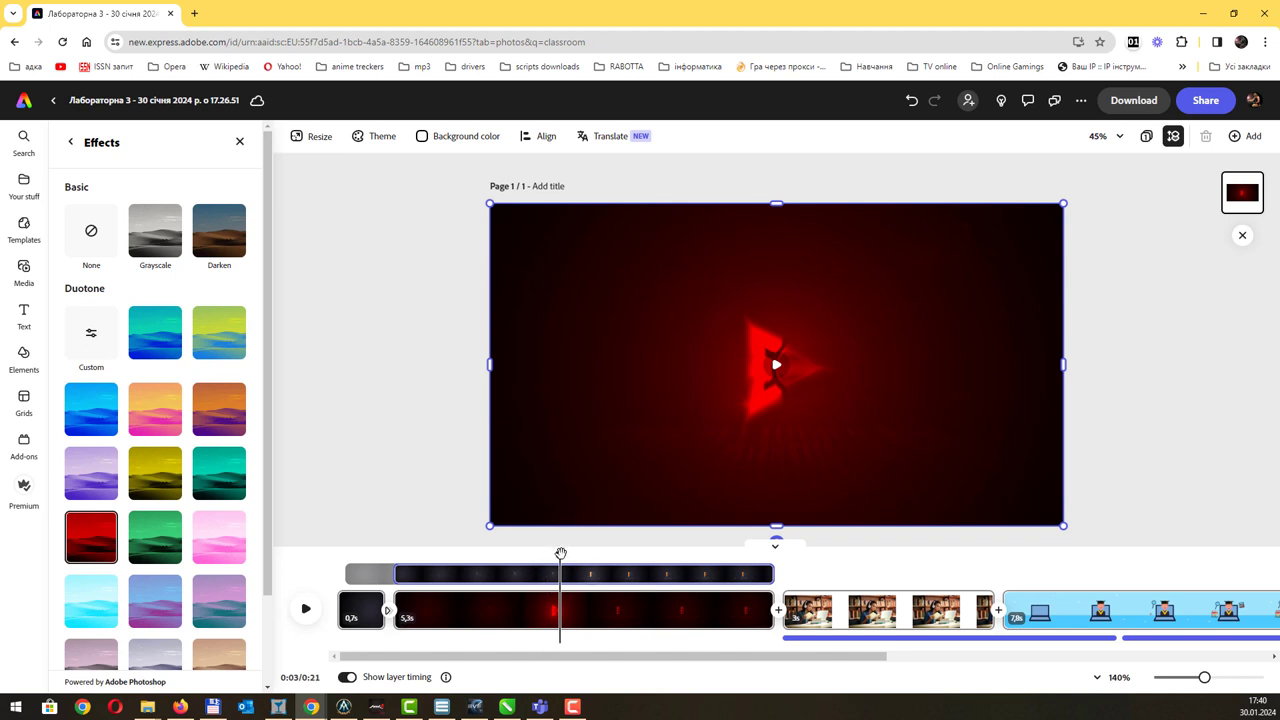
mouse_move(561, 553)
mouse_down()
mouse_move(491, 555)
mouse_move(602, 562)
mouse_move(566, 560)
mouse_up()
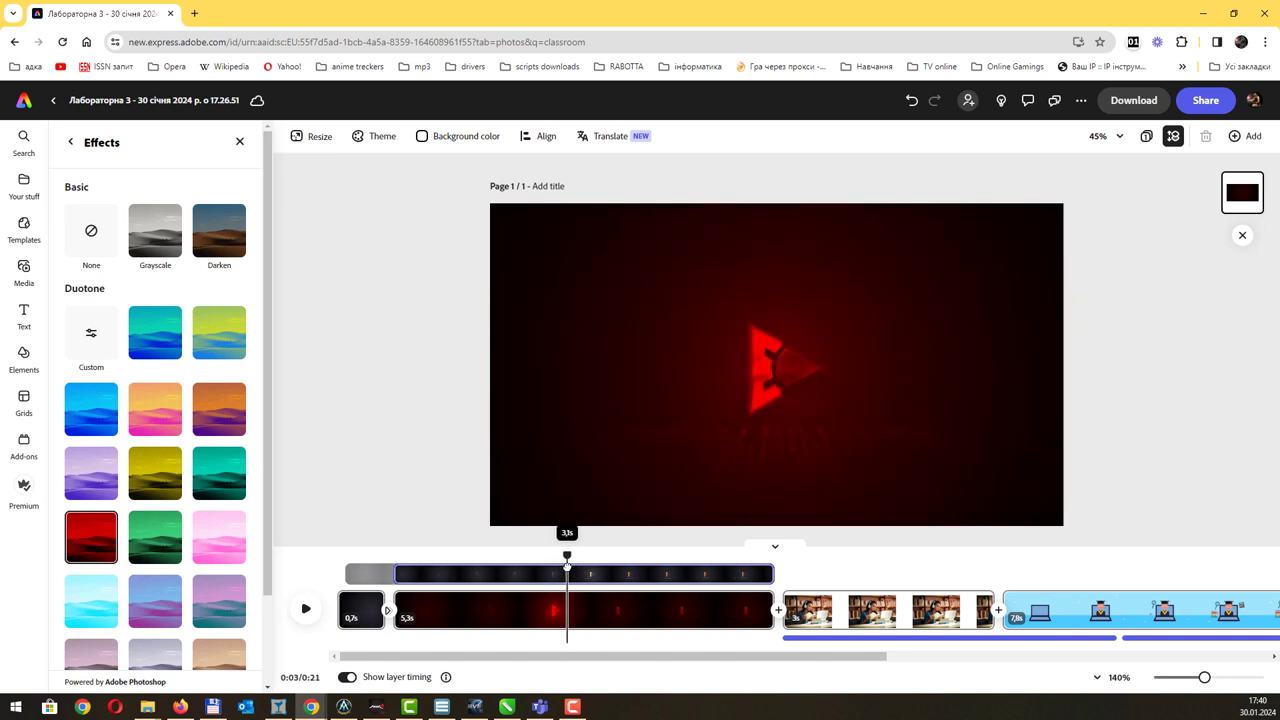
click(92, 248)
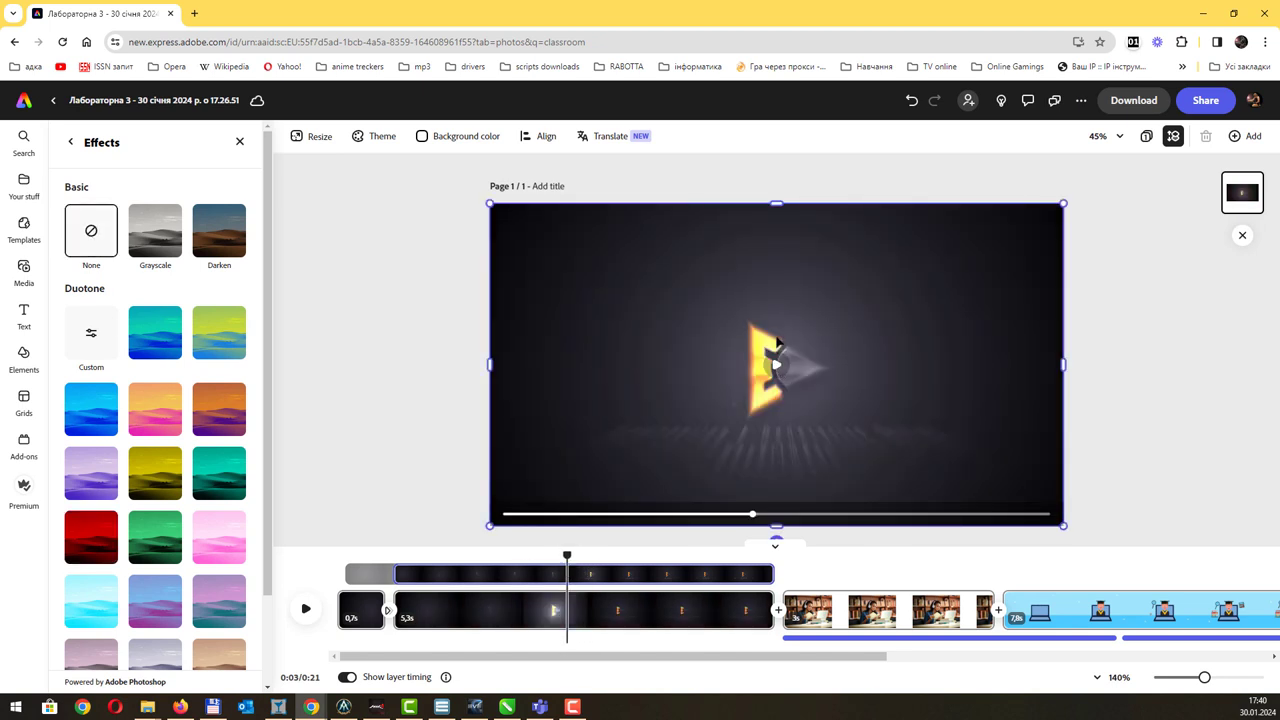
Step: Try the green duotone effect on the intro video where the department title appears, and reset the effect to None
drag(568, 555, 591, 573)
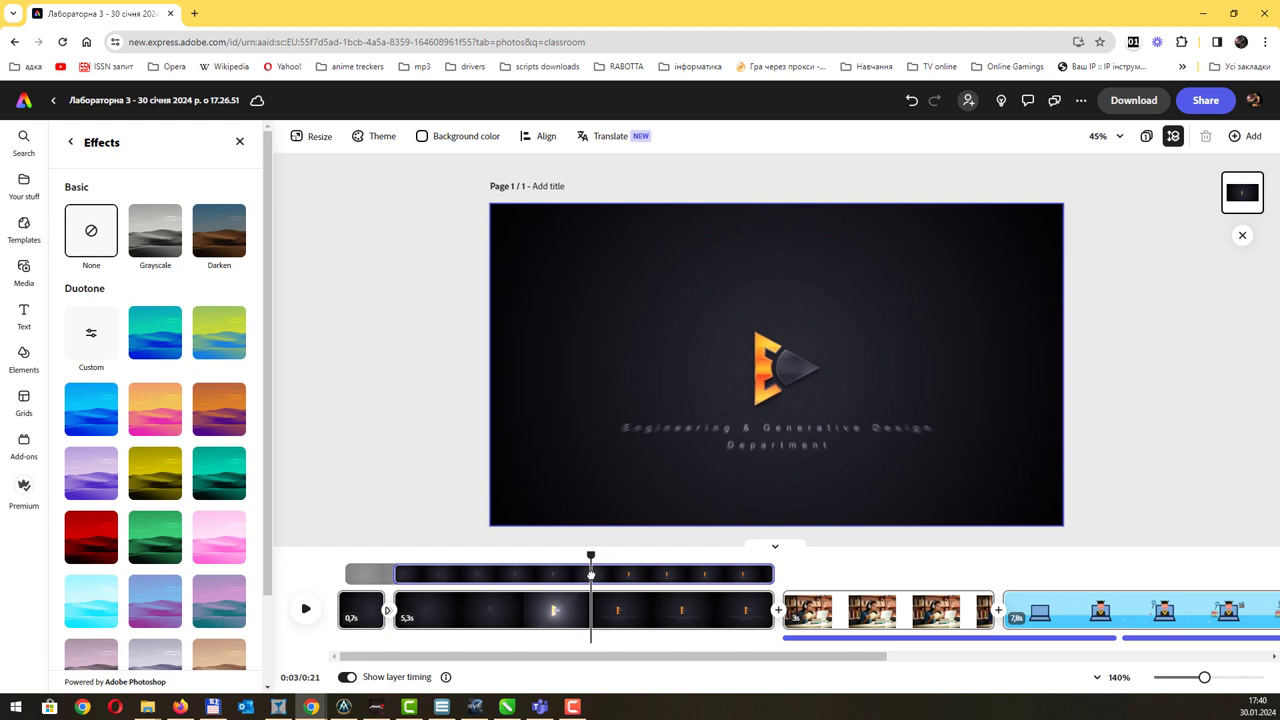
click(166, 540)
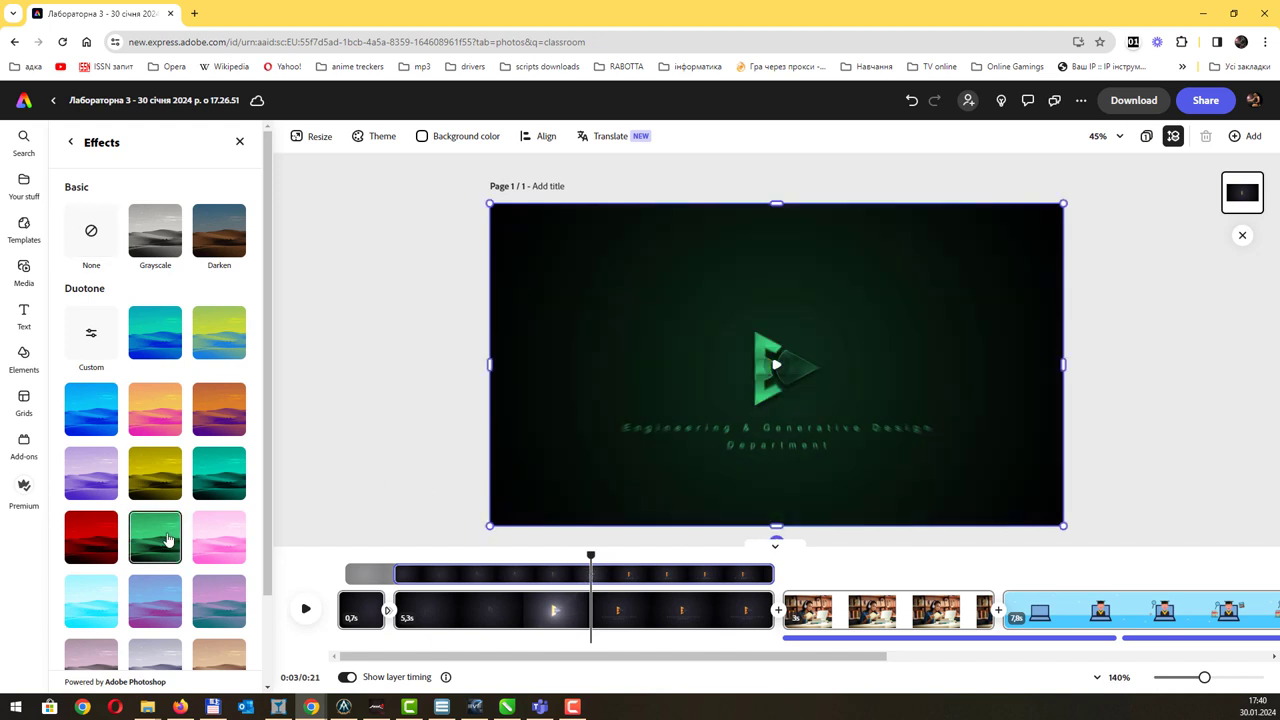
mouse_move(590, 553)
mouse_down()
mouse_move(514, 553)
mouse_move(586, 553)
mouse_up()
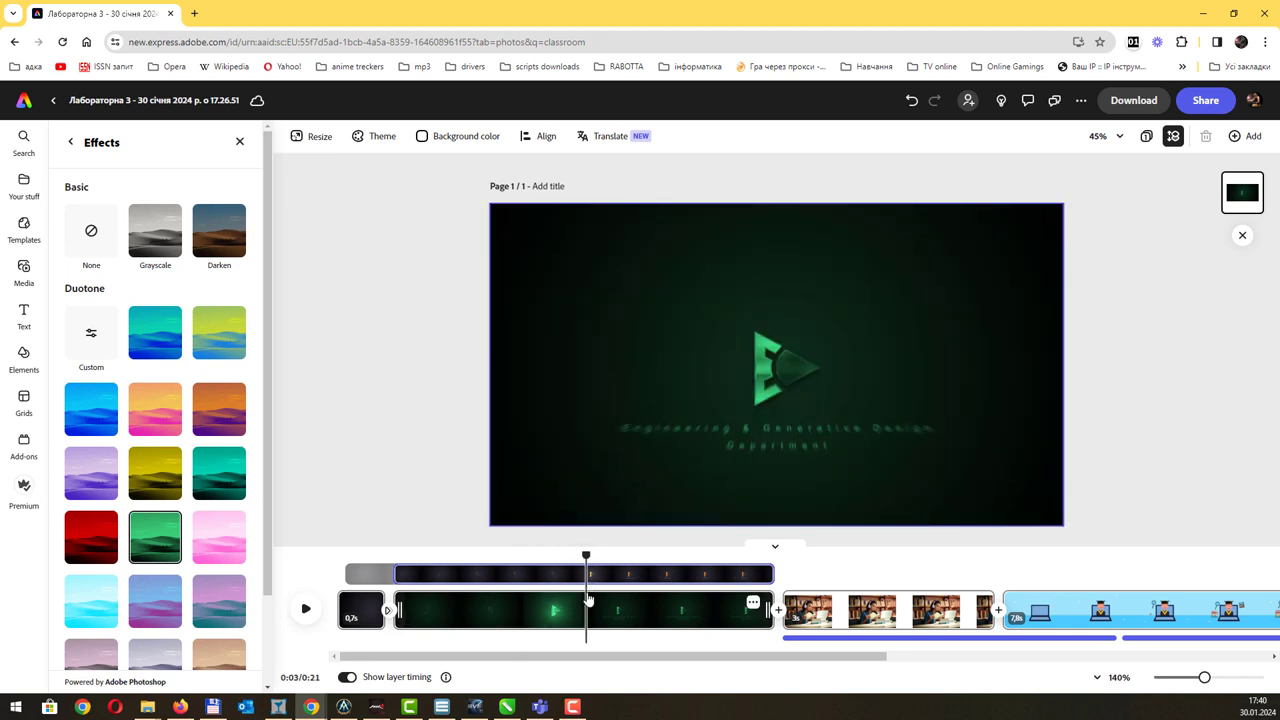
click(87, 234)
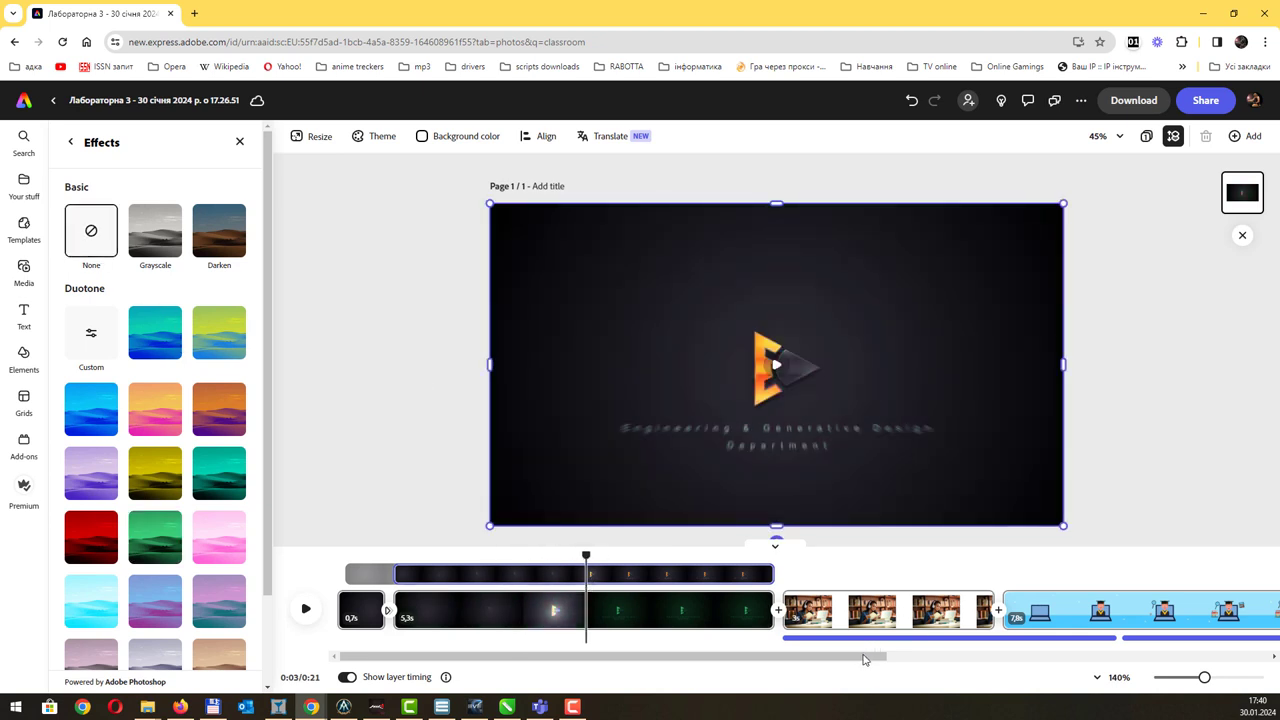
Step: Place the playhead at 0:12 in the blue graduate-and-laptop scene and select its video
scroll(858, 661, right, 3)
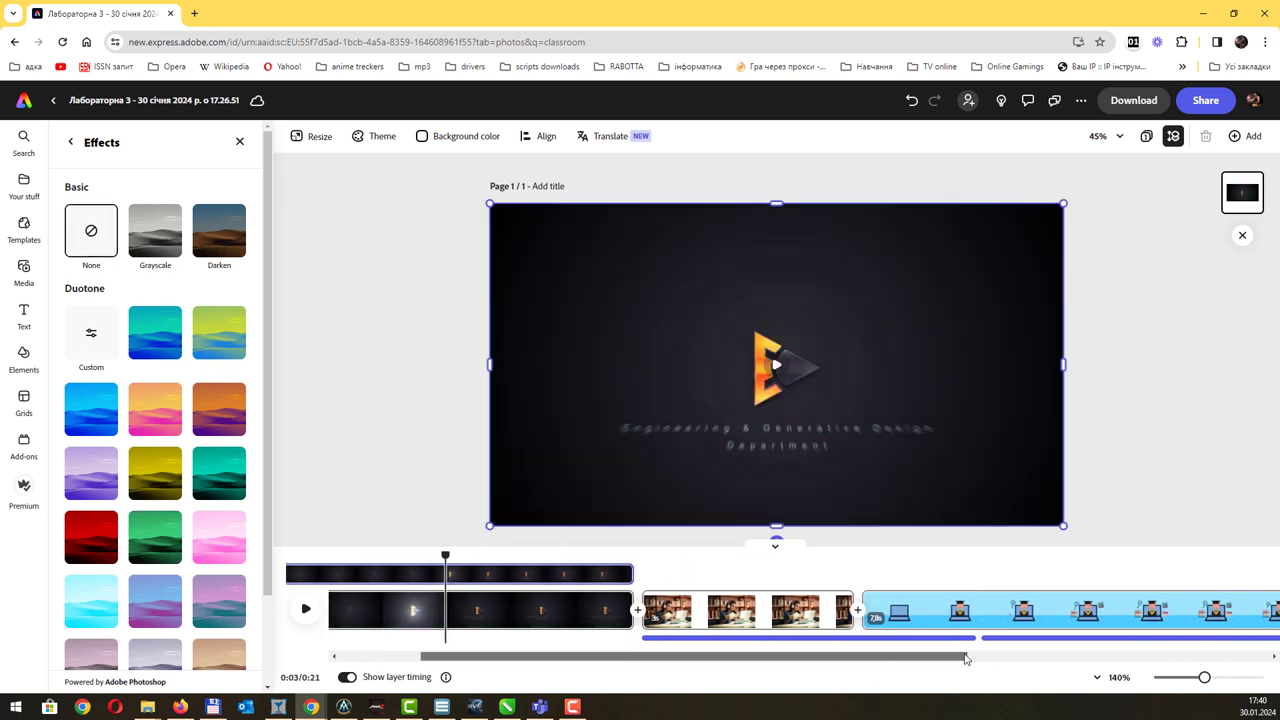
click(945, 550)
drag(951, 556, 687, 556)
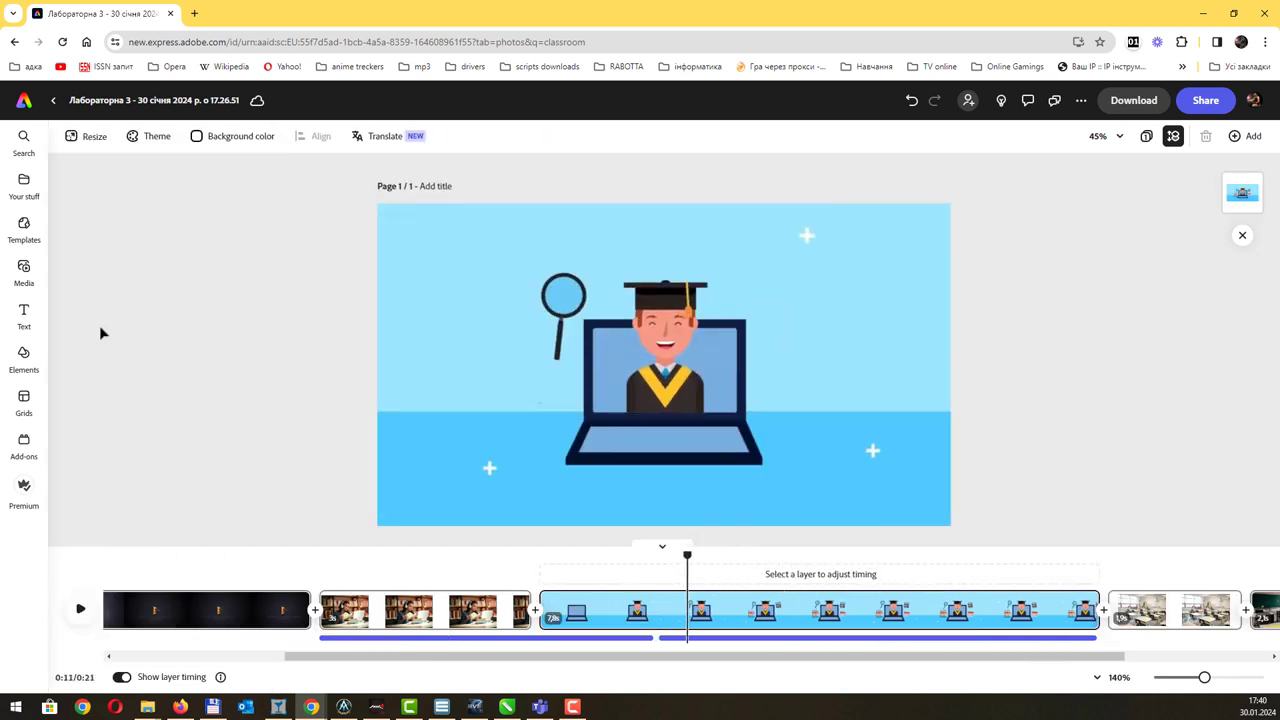
click(750, 612)
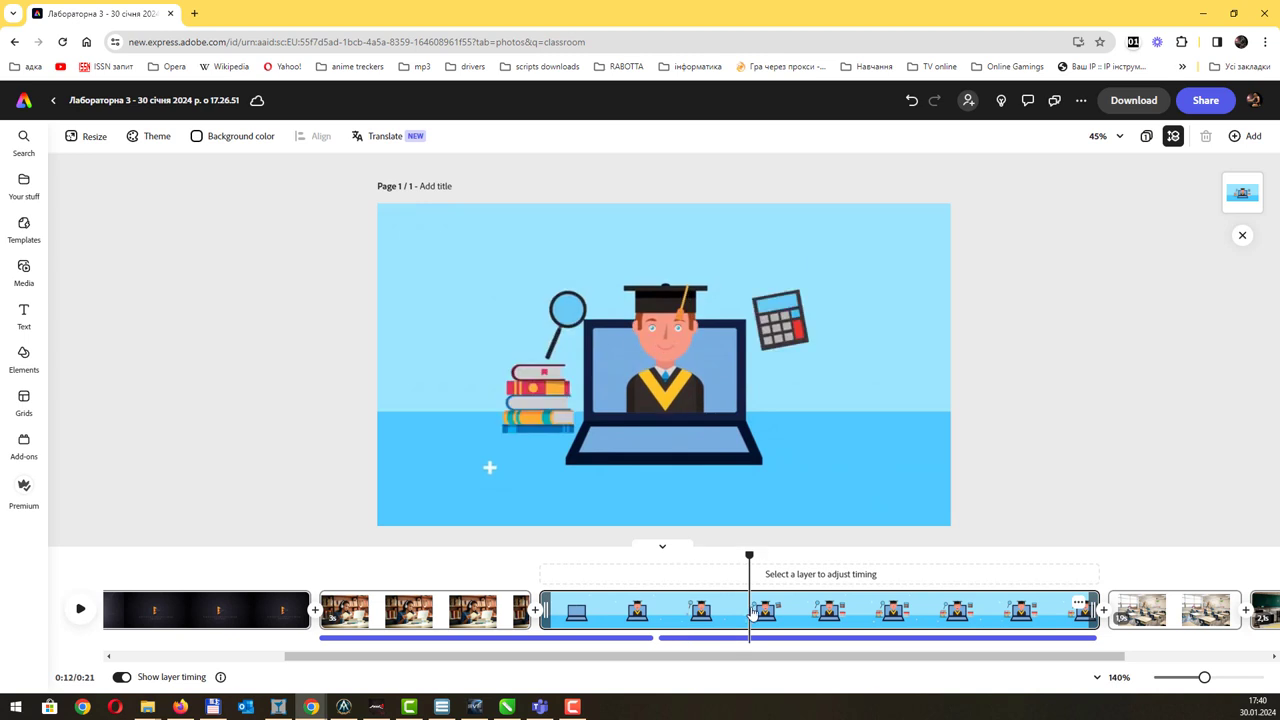
click(784, 620)
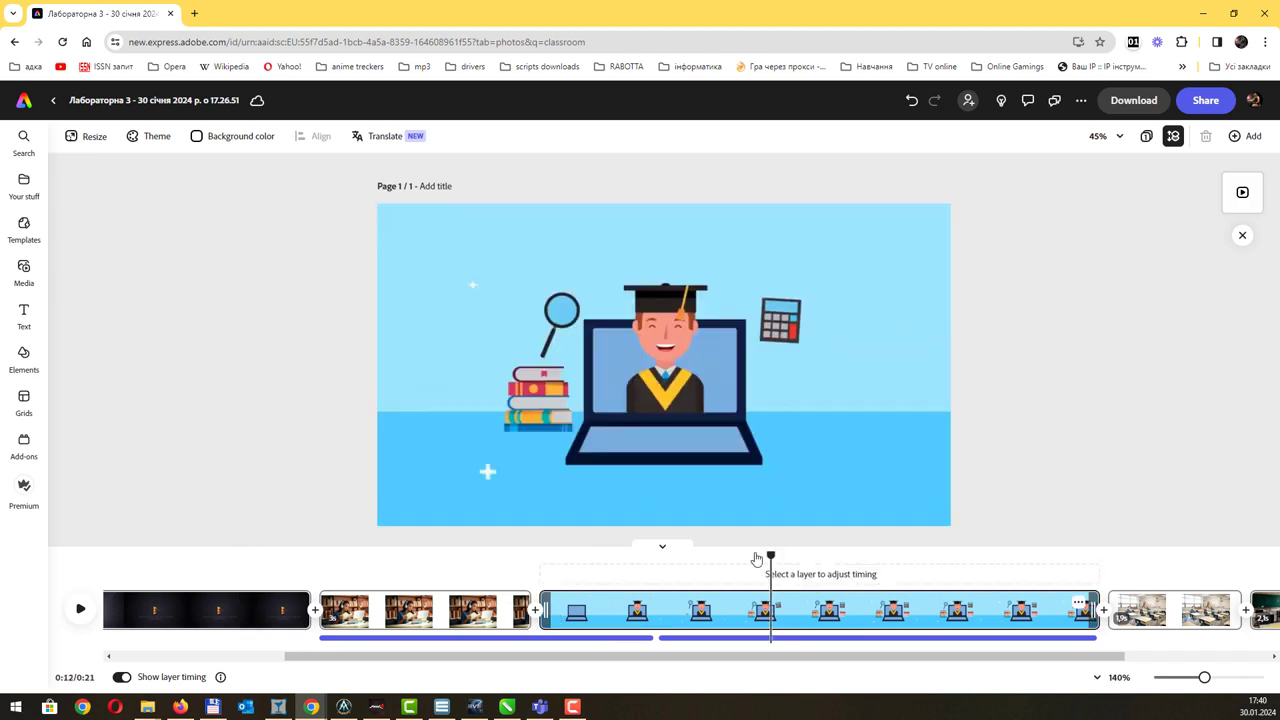
click(697, 356)
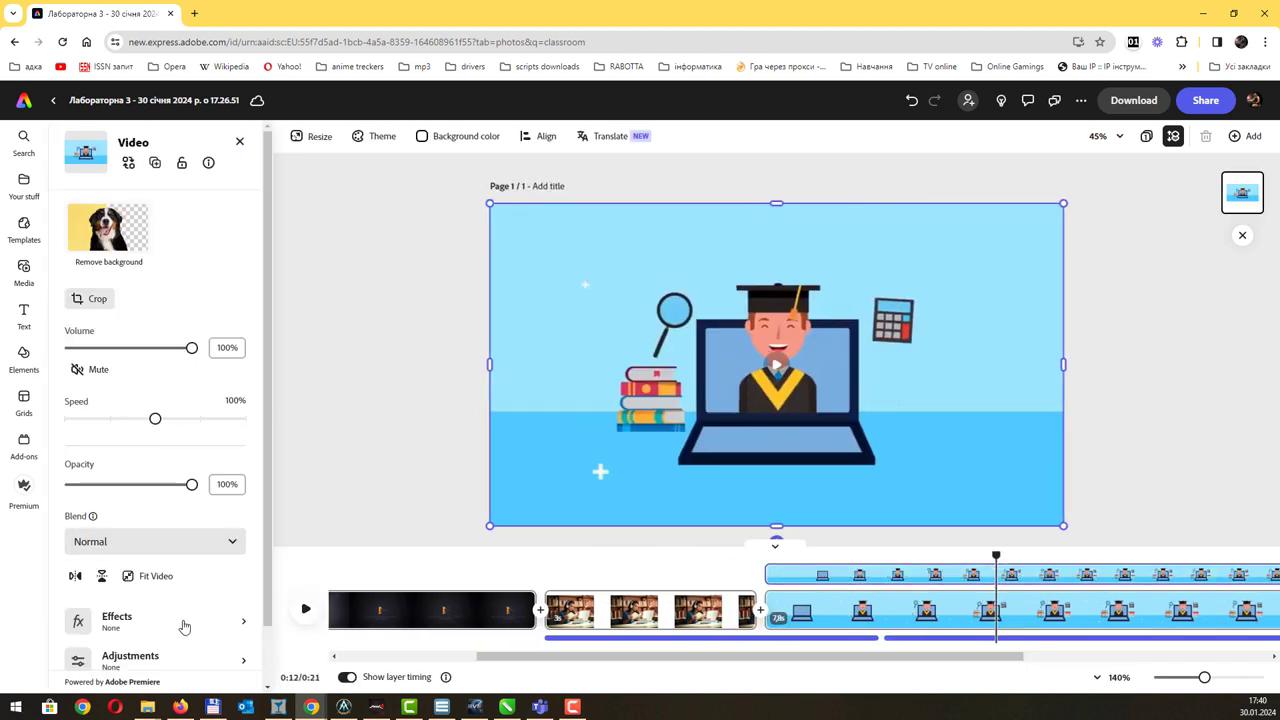
Step: Try the orange-purple, yellow-pink, dark yellow, lime-blue and beige-brown duotone effects in turn on the graduate video
scroll(267, 588, down, 2)
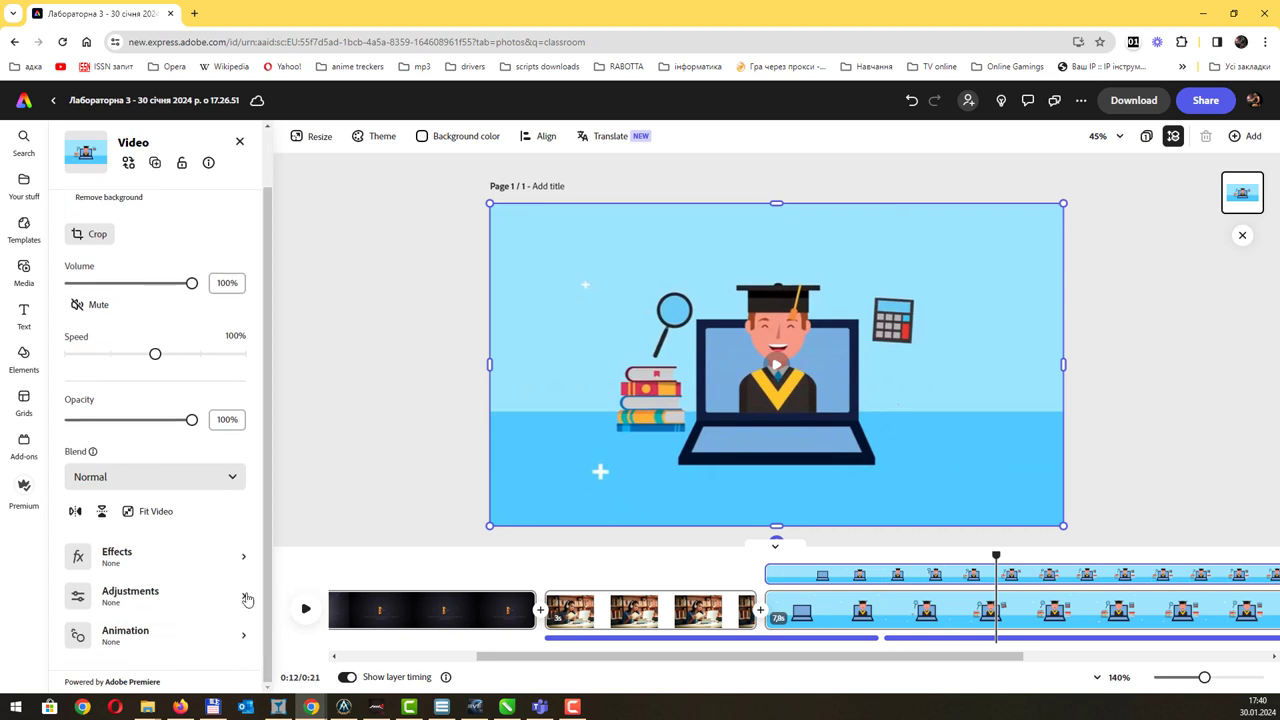
click(245, 598)
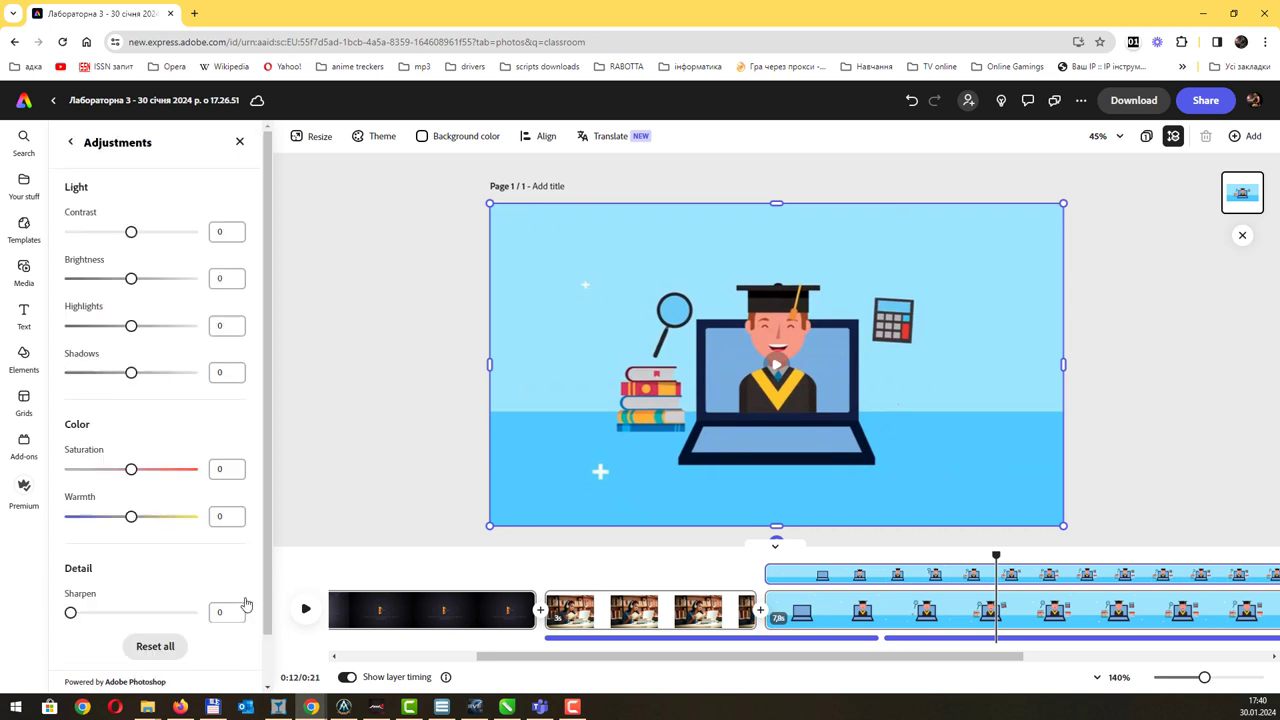
click(70, 142)
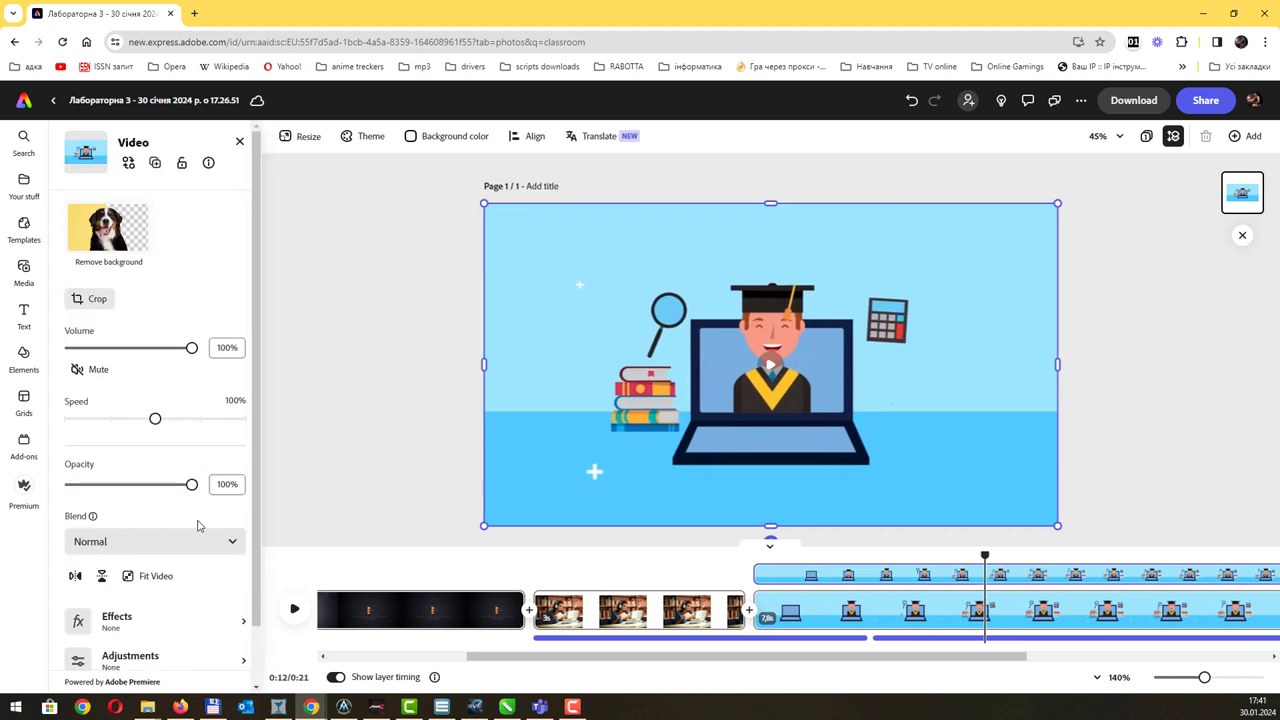
click(241, 624)
click(228, 414)
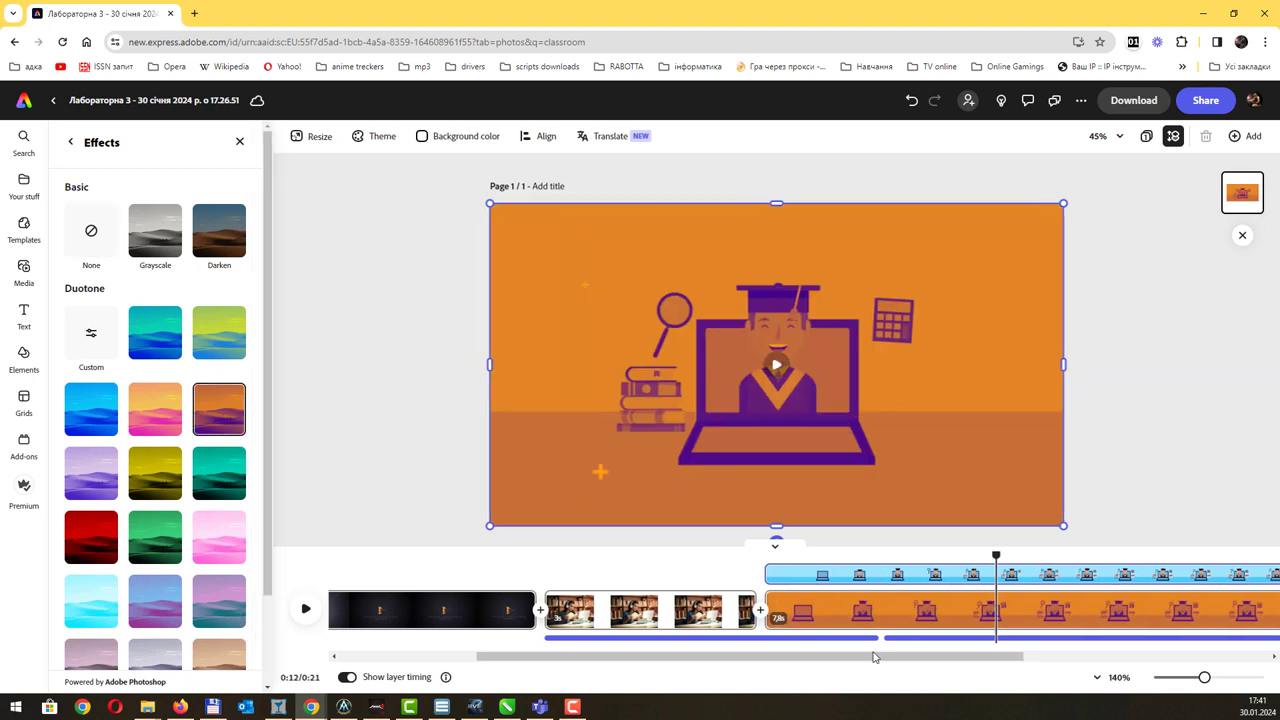
mouse_move(993, 556)
mouse_down()
mouse_move(923, 556)
mouse_move(1006, 556)
mouse_up()
click(161, 423)
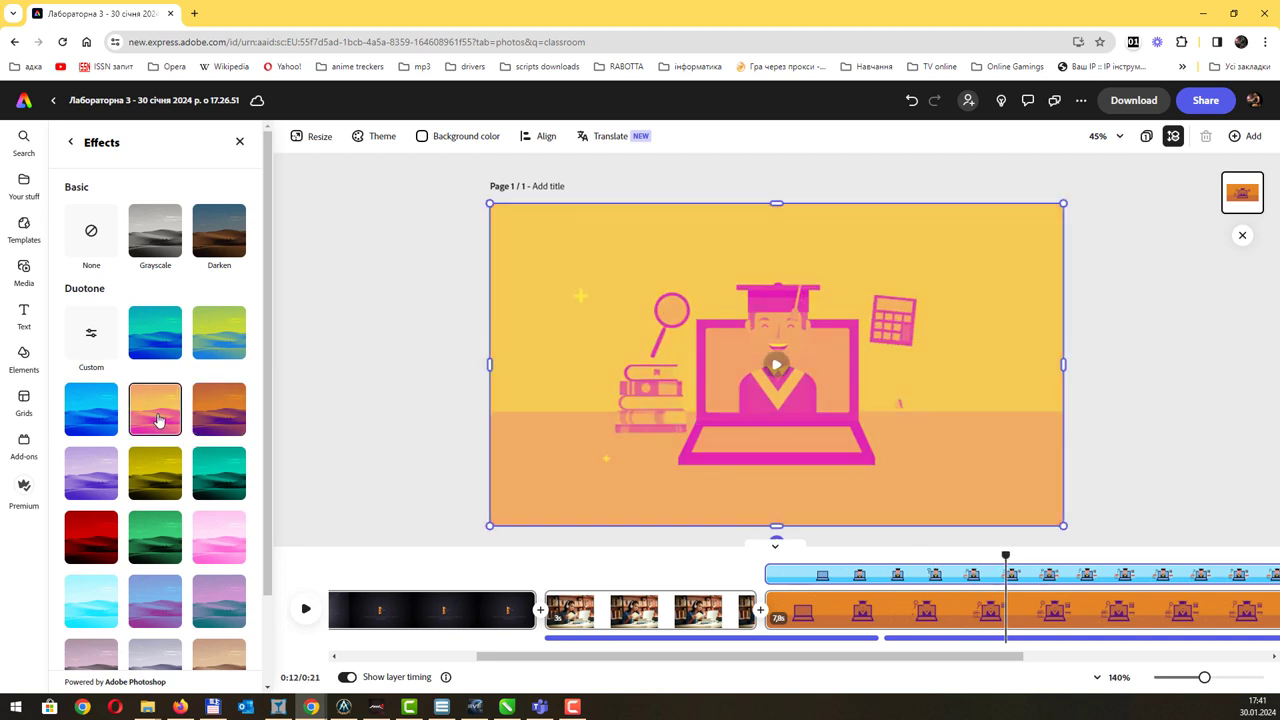
click(150, 474)
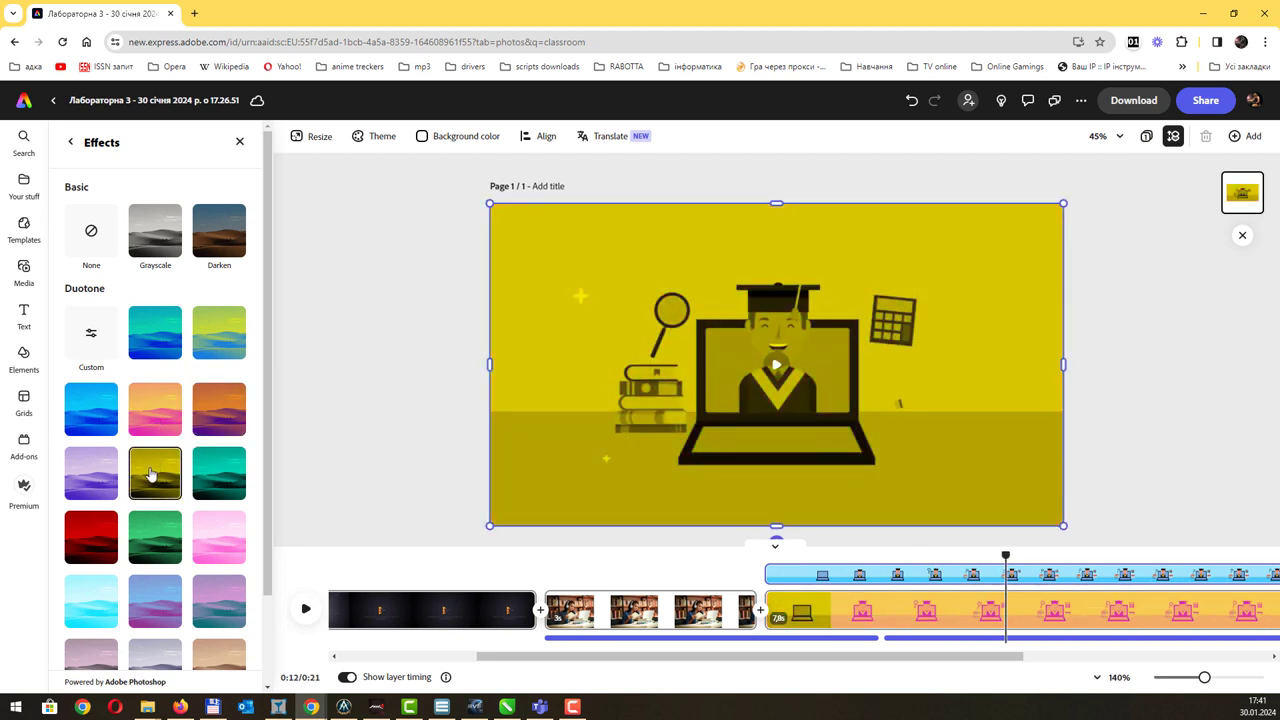
click(210, 337)
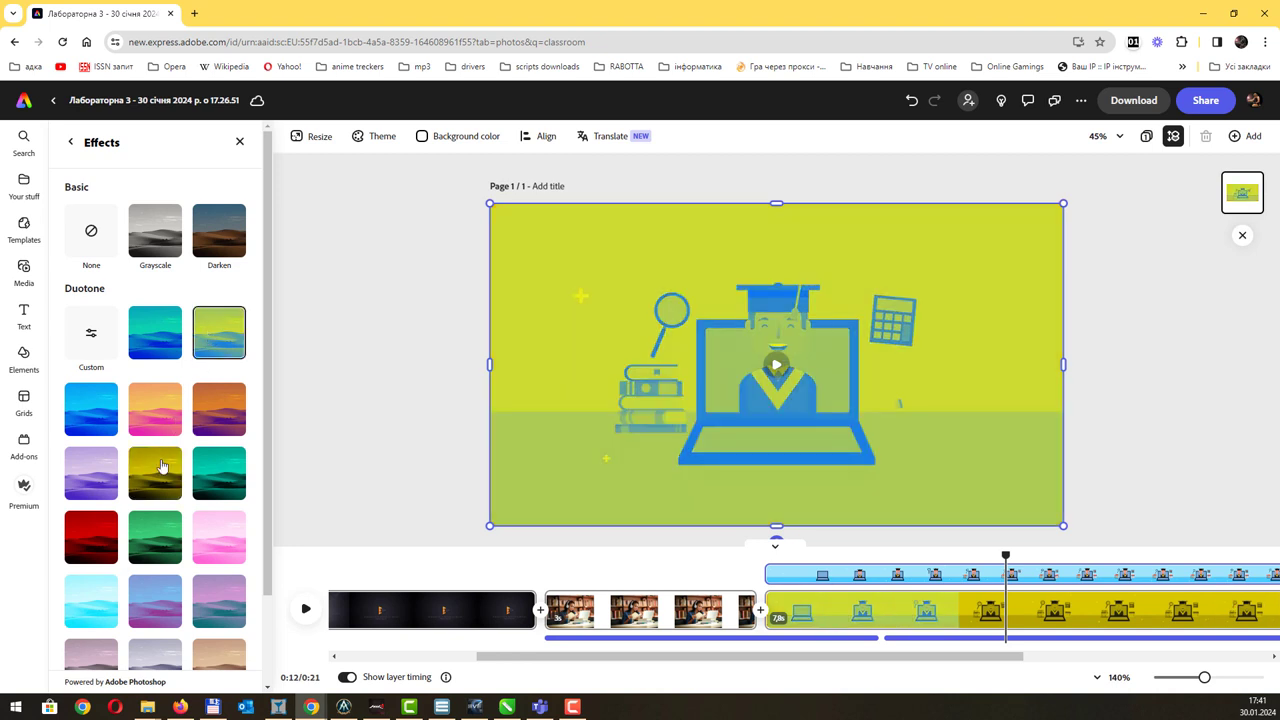
click(219, 660)
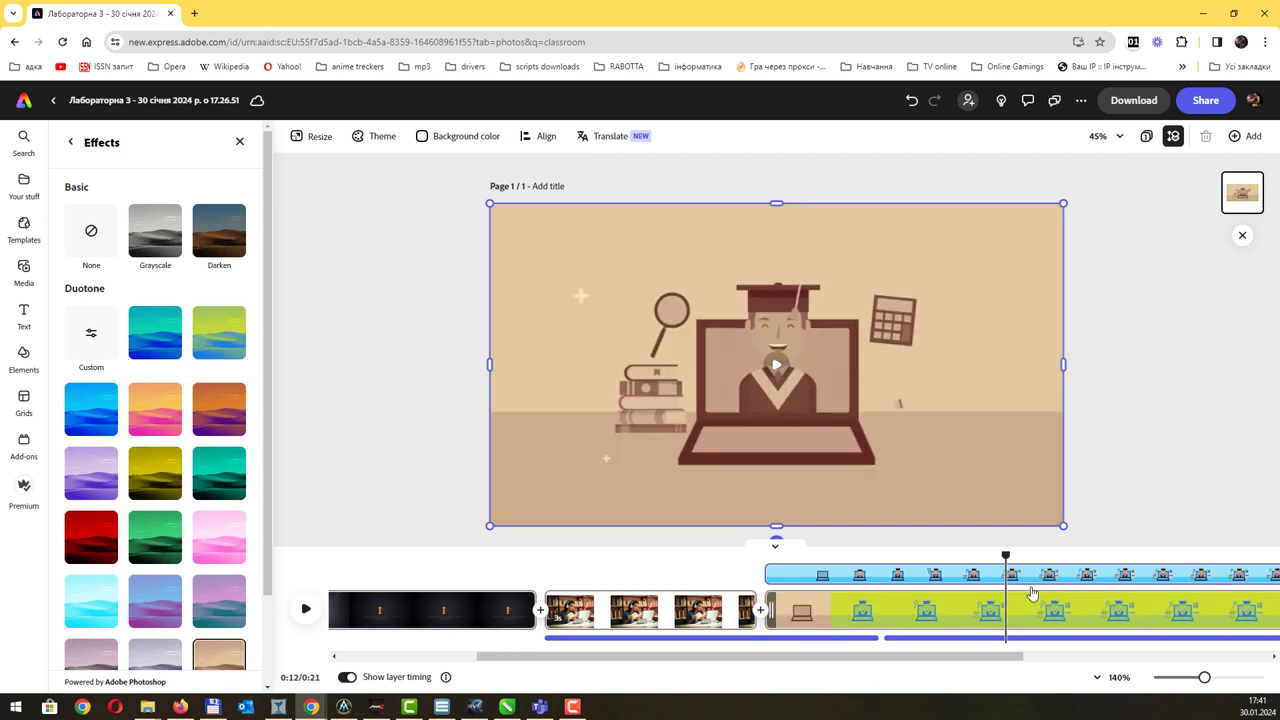
Step: Preview the graduate video at 0:13, try the pink and lilac duotones, and apply the bright blue duotone
drag(1006, 556, 1022, 577)
scroll(268, 492, down, 1)
scroll(268, 492, down, 2)
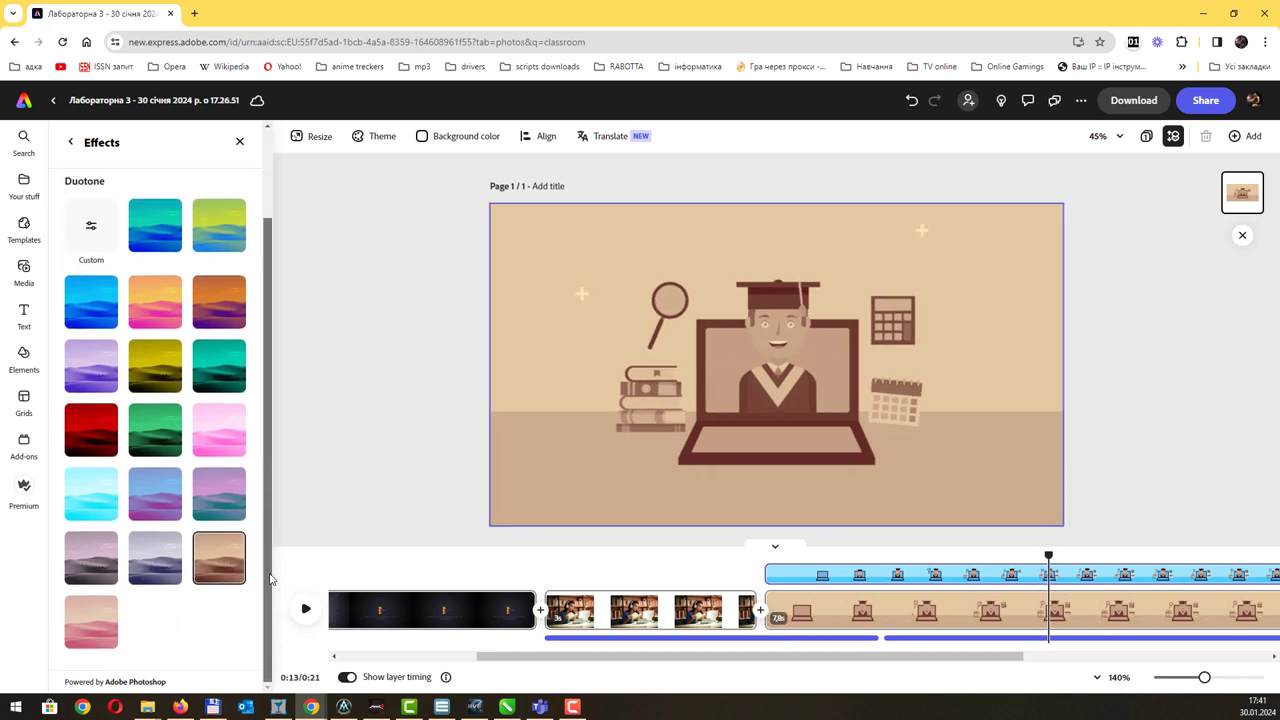
click(109, 617)
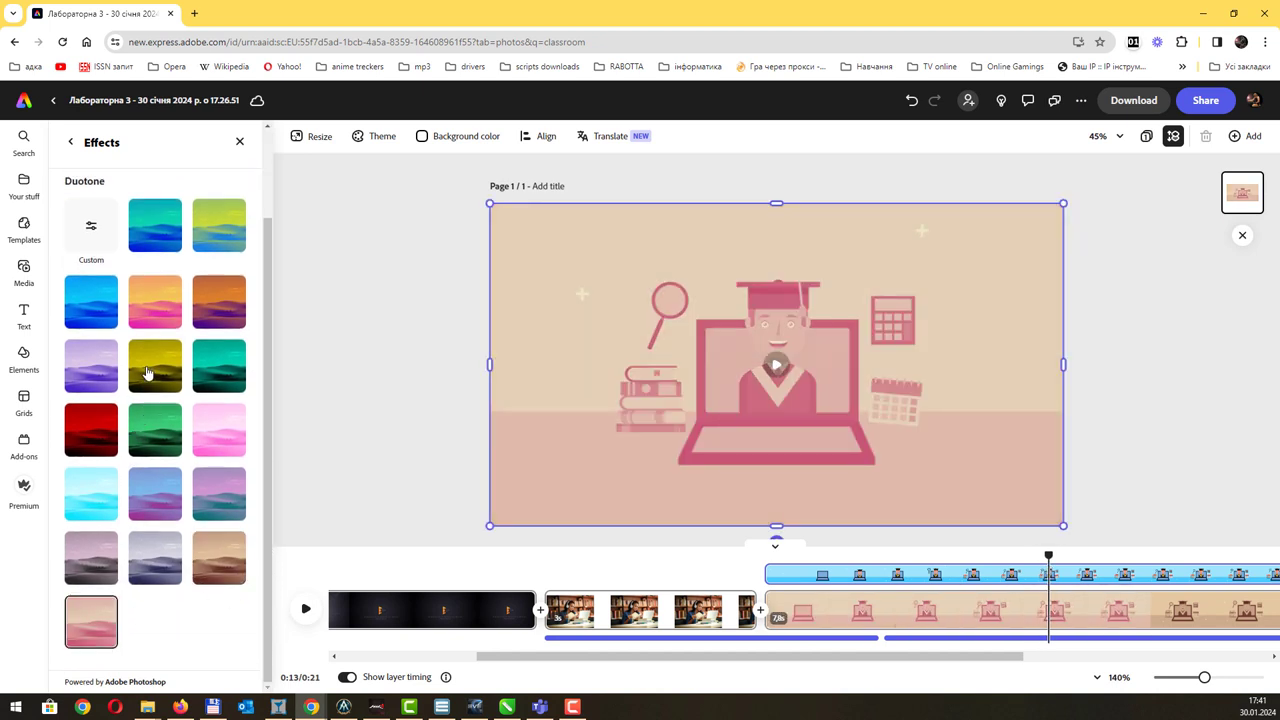
click(93, 377)
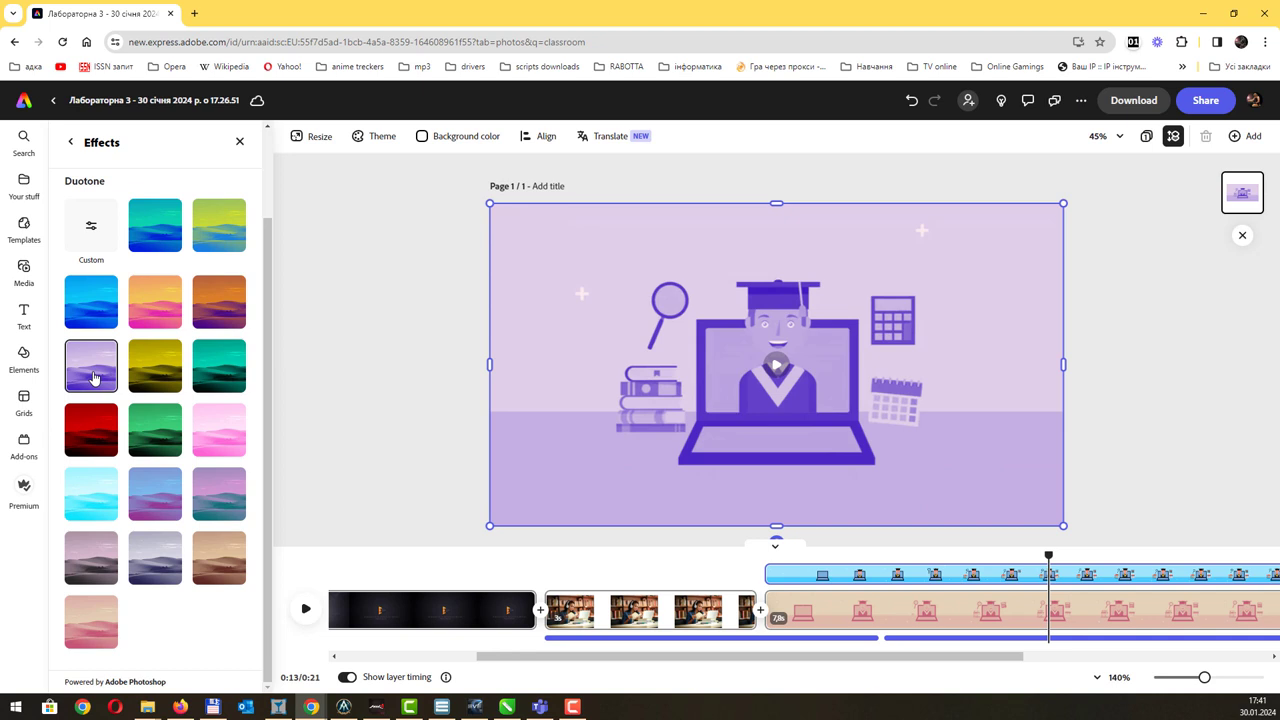
click(95, 304)
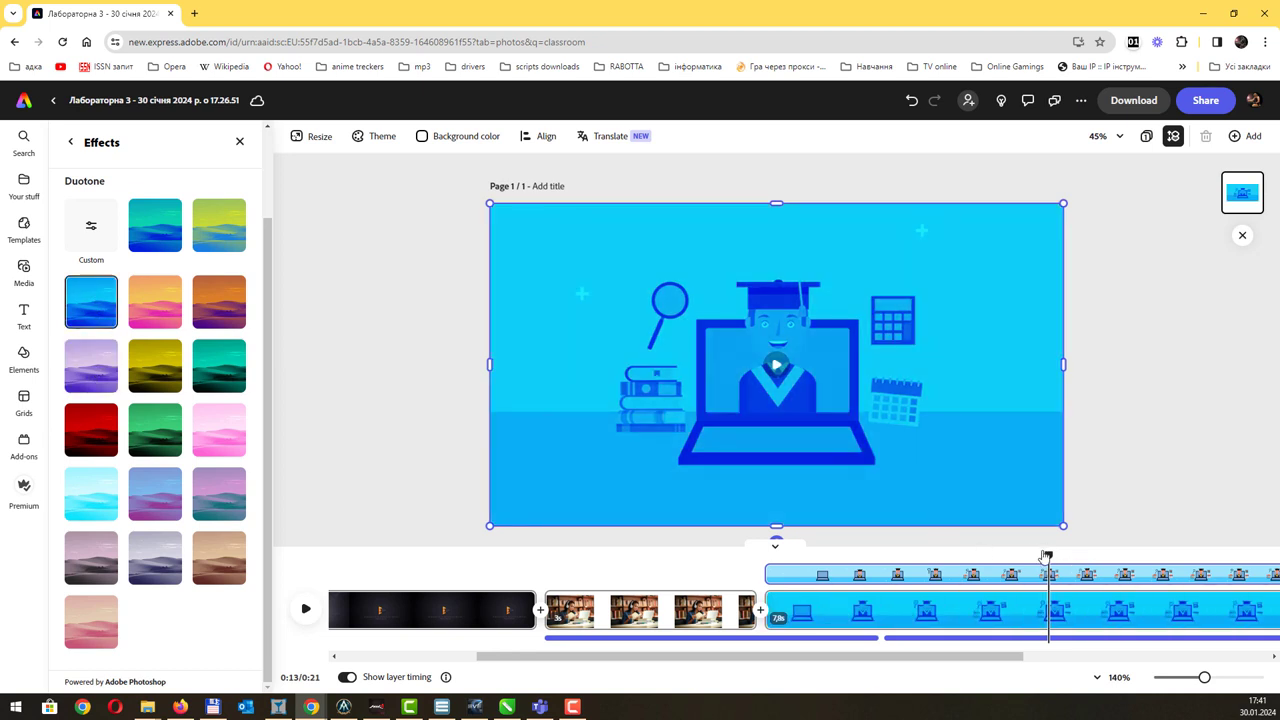
mouse_move(1044, 556)
mouse_down()
mouse_move(894, 556)
mouse_move(1030, 556)
mouse_up()
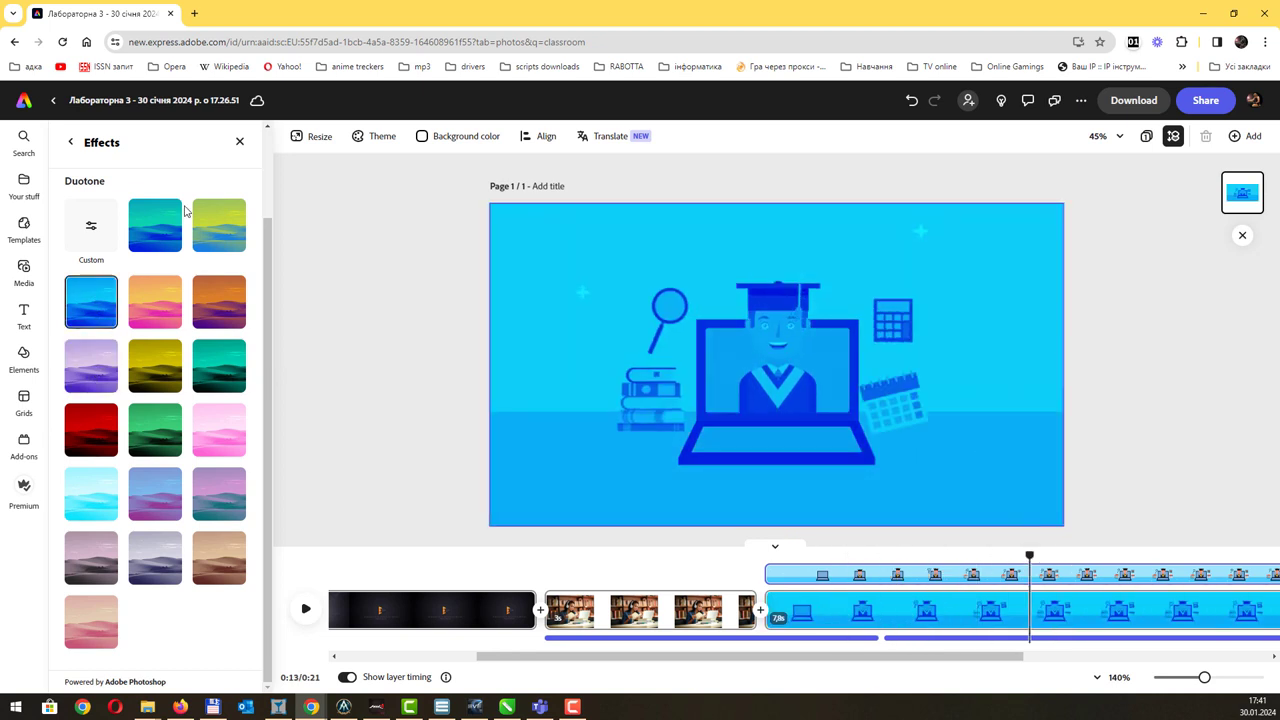
Step: Adjust the graduate video to brightness -47, highlights 11, shadows -48, saturation -27 and warmth 36, with sharpen and blur at 0
click(71, 143)
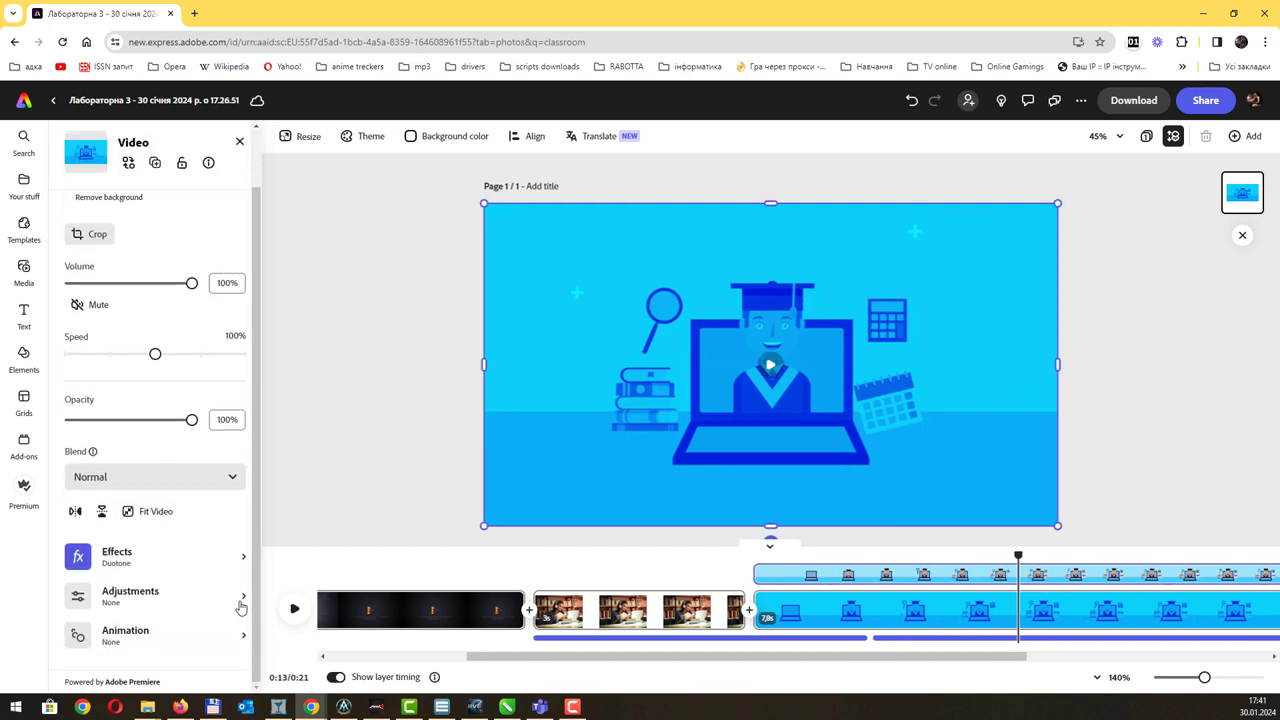
click(240, 603)
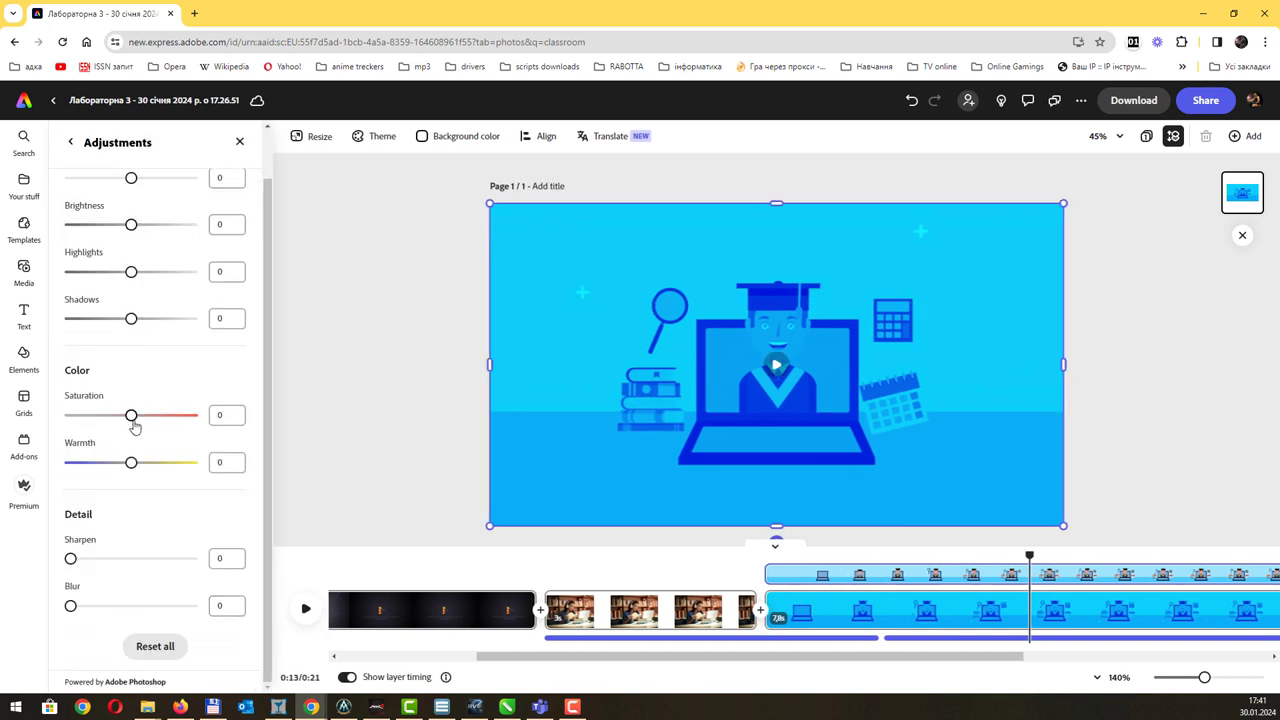
drag(133, 419, 148, 476)
drag(131, 225, 101, 322)
drag(108, 420, 163, 467)
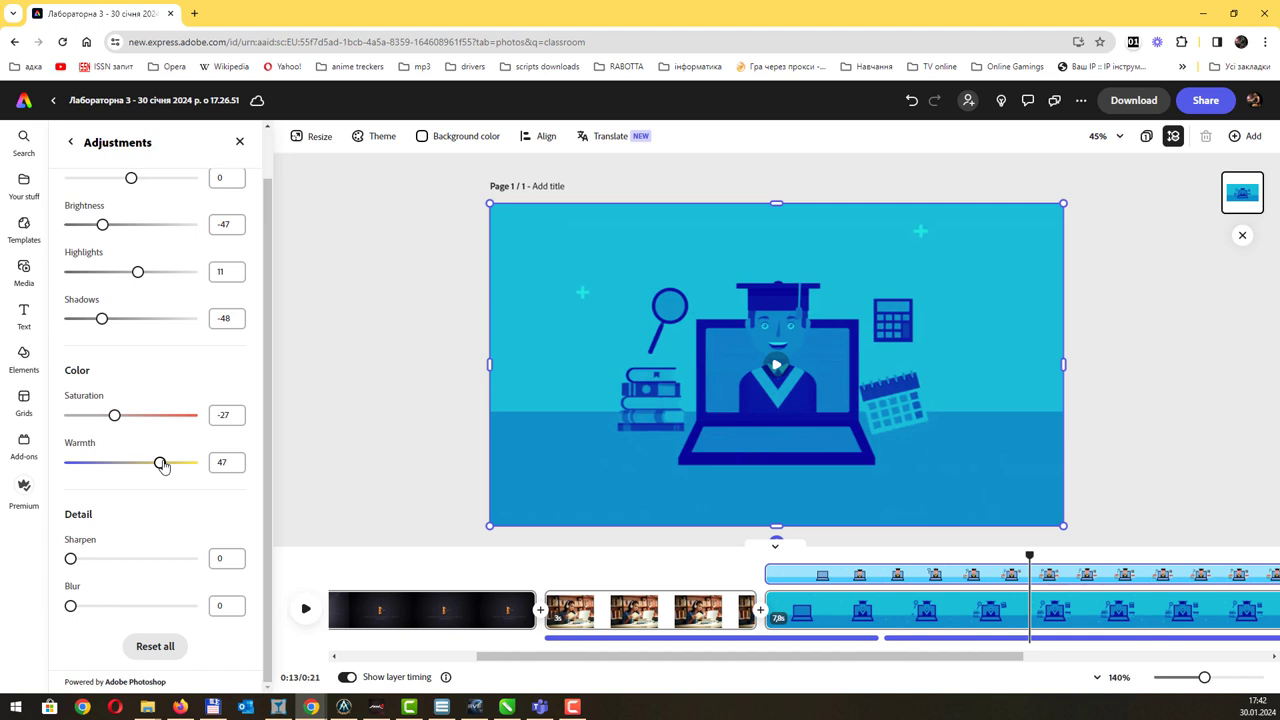
mouse_move(162, 466)
mouse_down()
mouse_move(129, 466)
mouse_move(191, 466)
mouse_move(75, 466)
mouse_move(64, 486)
mouse_move(80, 466)
mouse_move(210, 469)
mouse_move(157, 481)
mouse_up()
drag(71, 560, 45, 612)
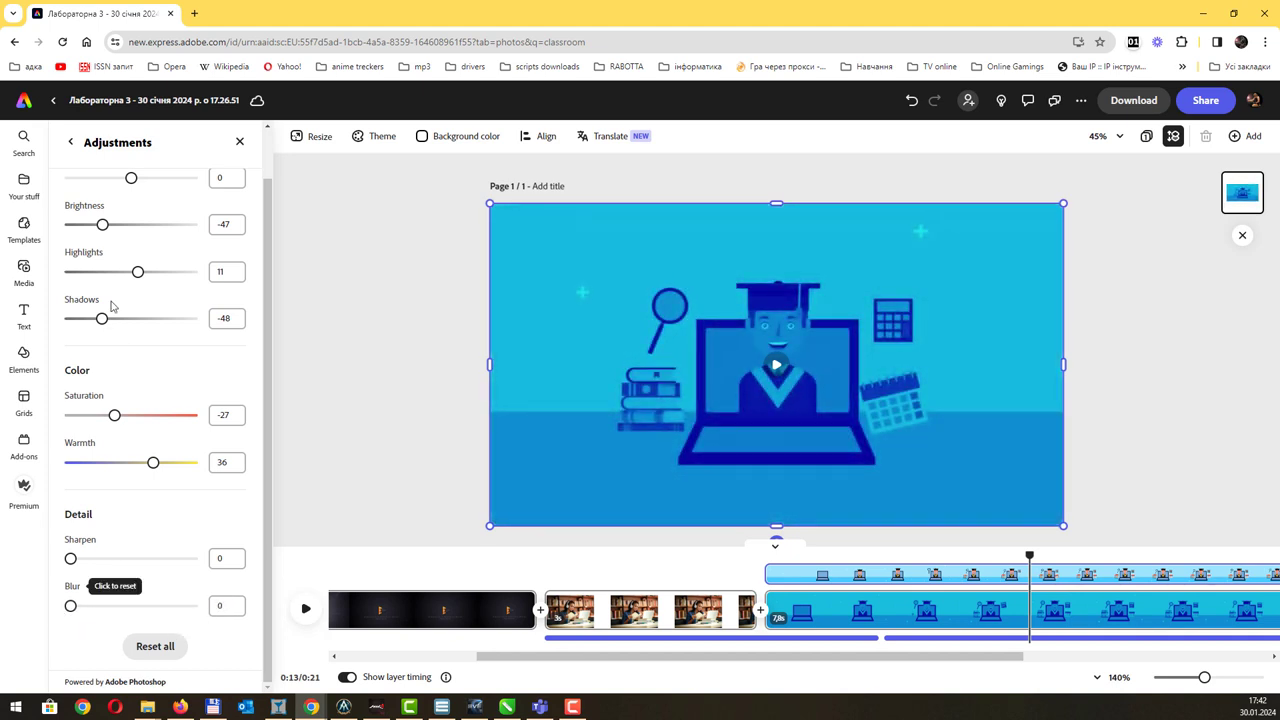
Step: Leave the adjustments and open the animation options of the graduate video
click(69, 143)
scroll(157, 560, down, 1)
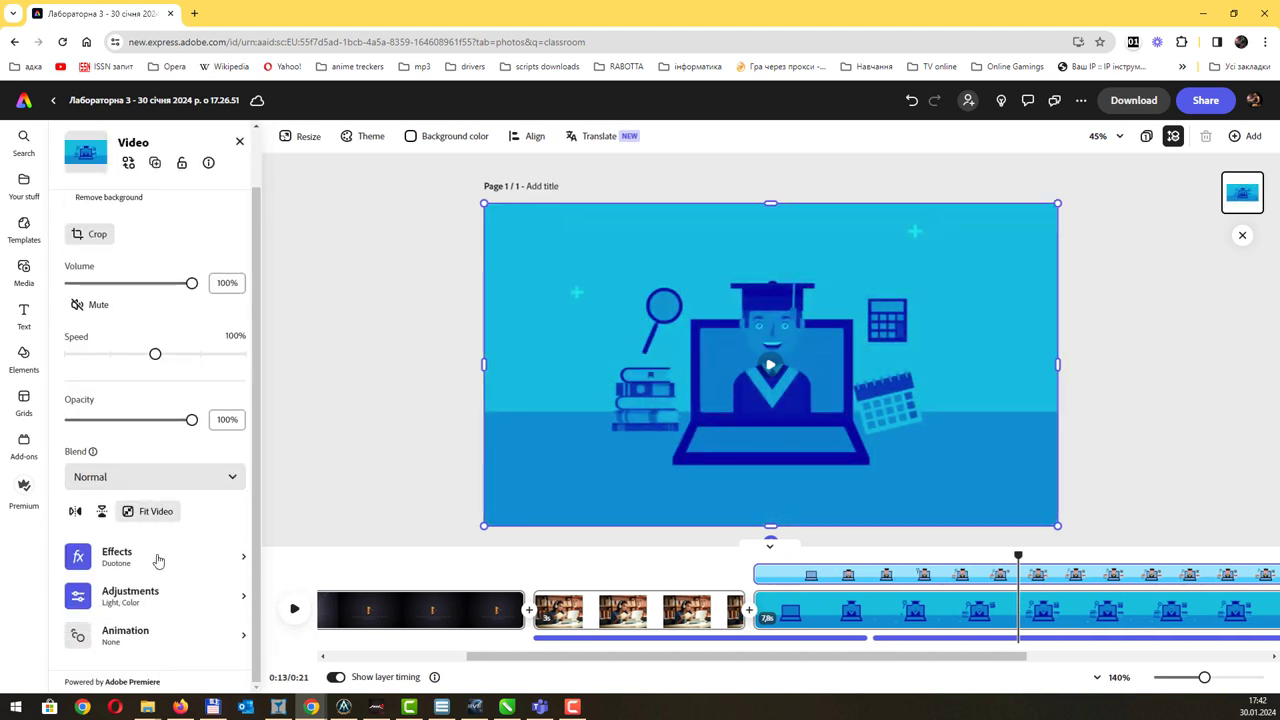
click(246, 640)
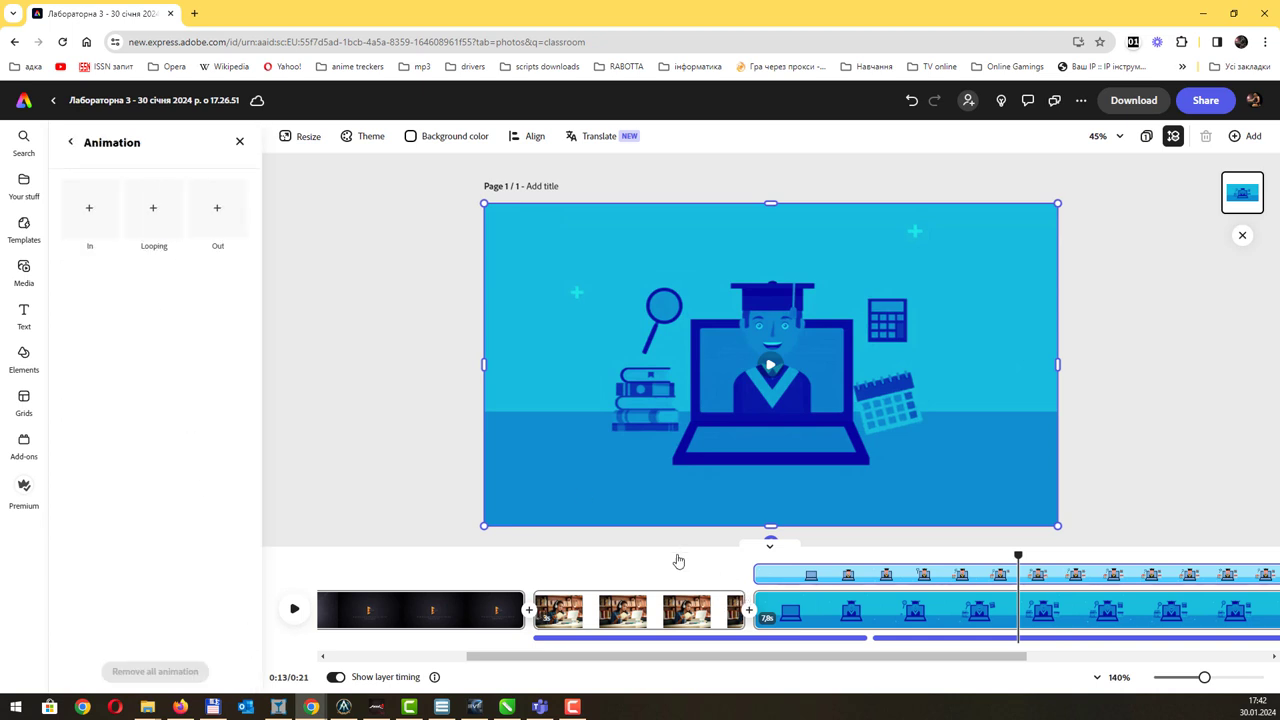
Step: Apply the Drift in animation to the photo of the woman reading with headphones in the scene at 0:08
click(651, 610)
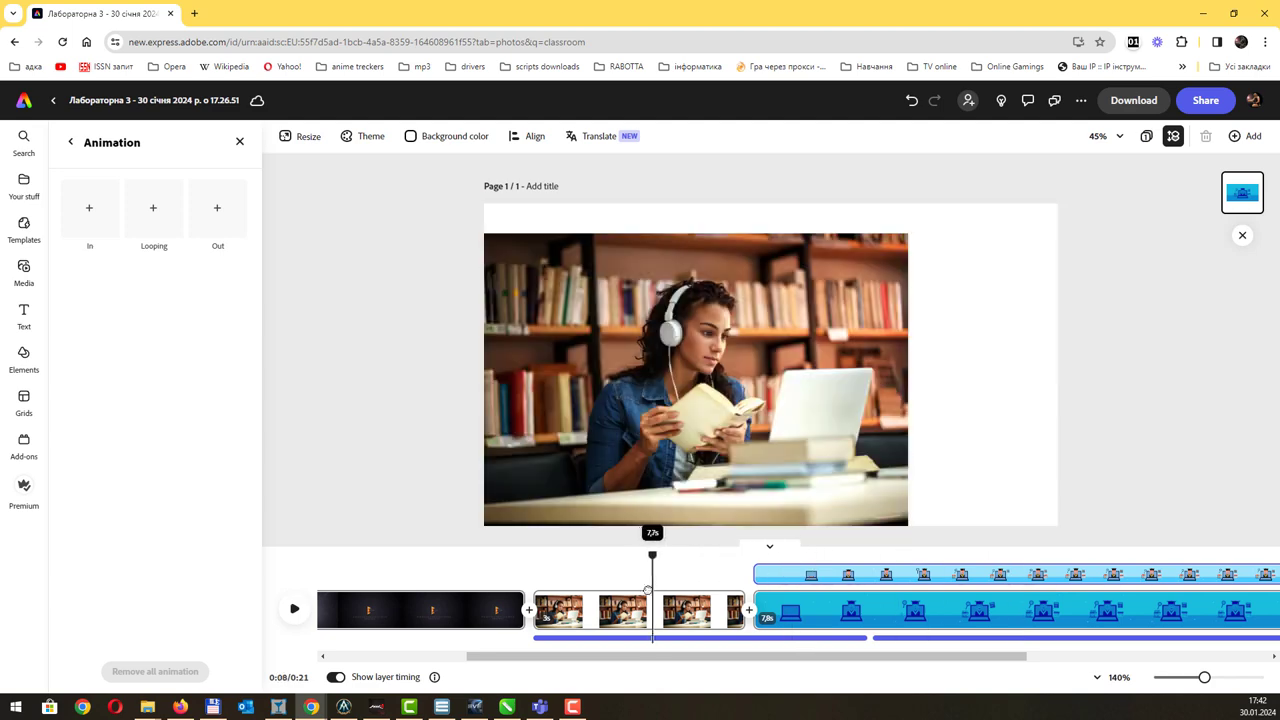
click(595, 363)
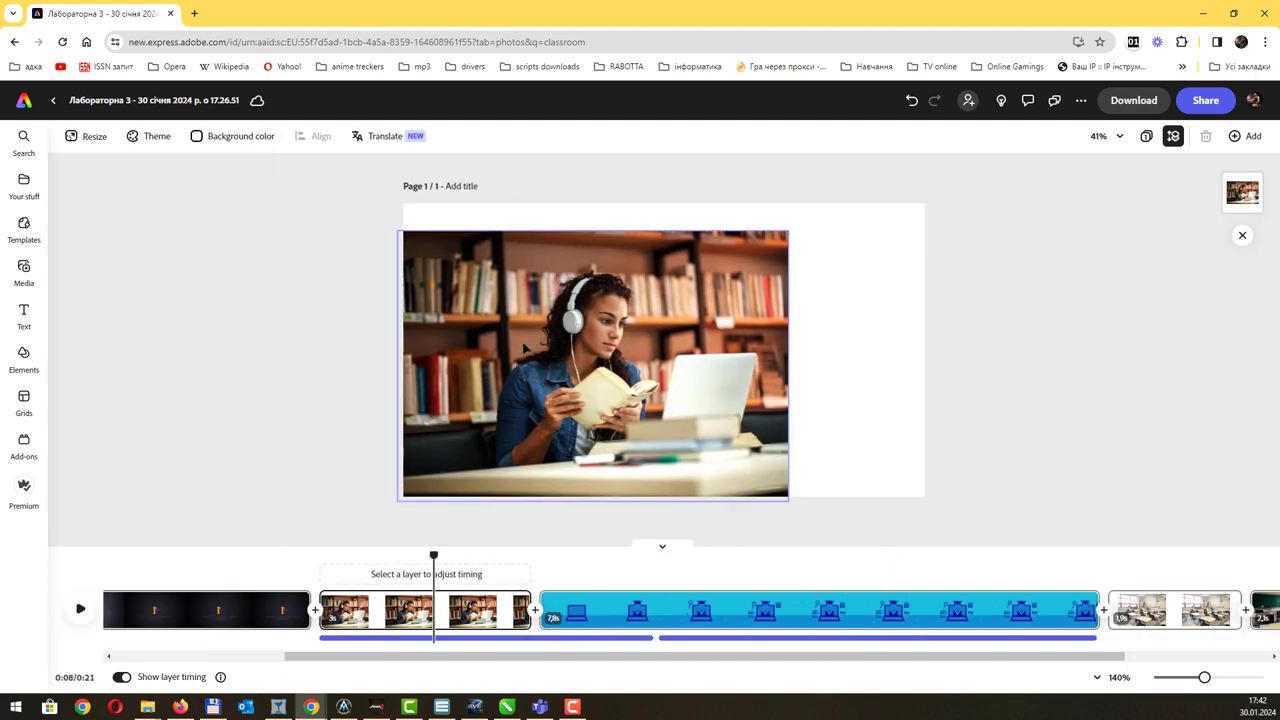
scroll(228, 587, down, 1)
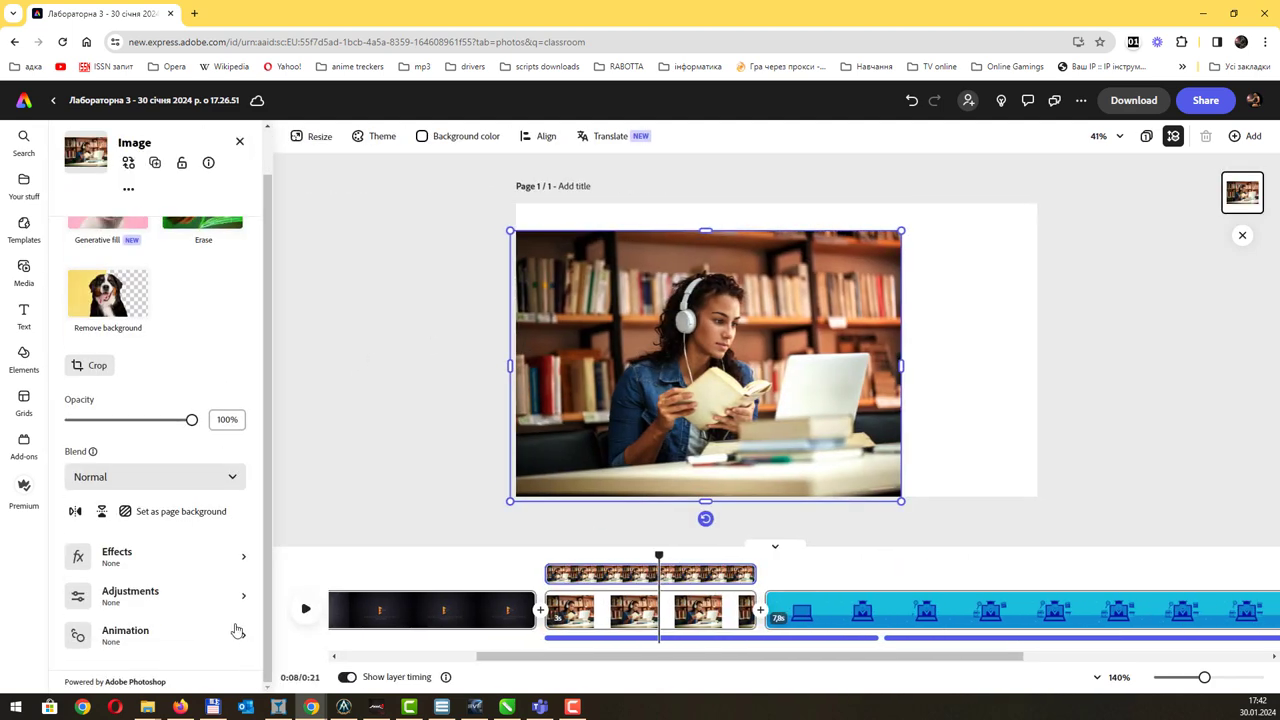
click(237, 631)
click(90, 212)
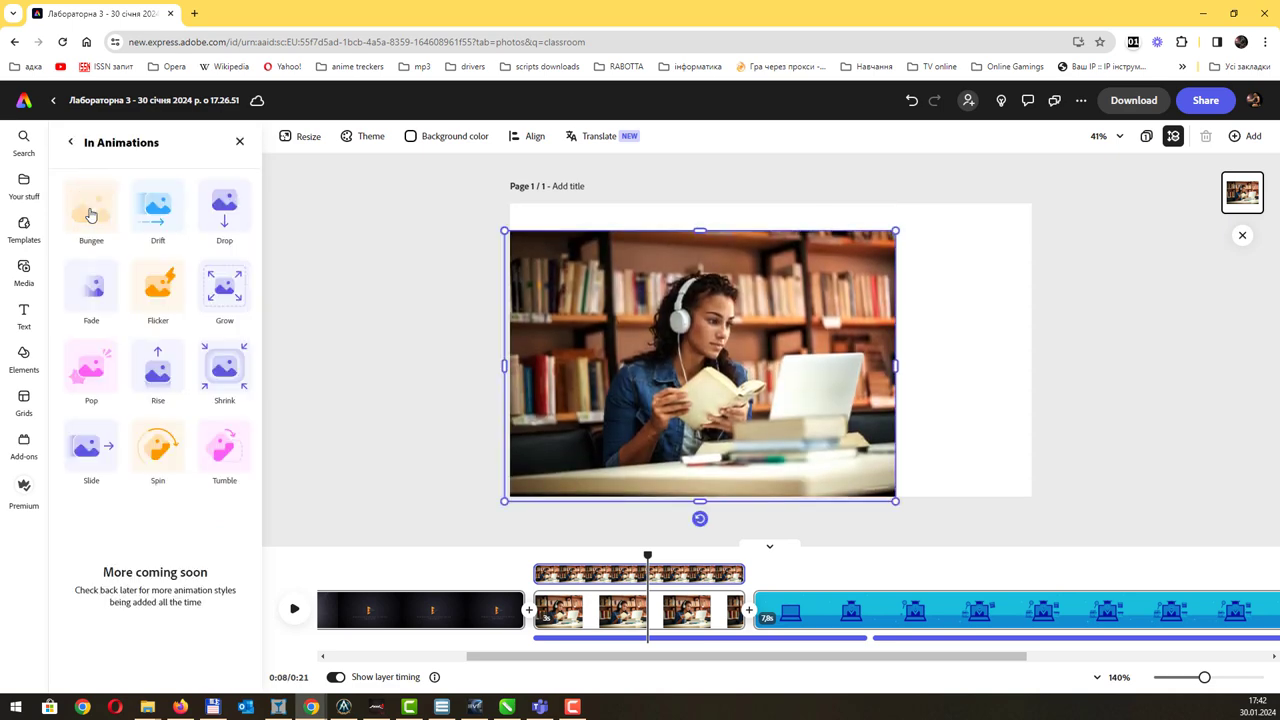
click(156, 210)
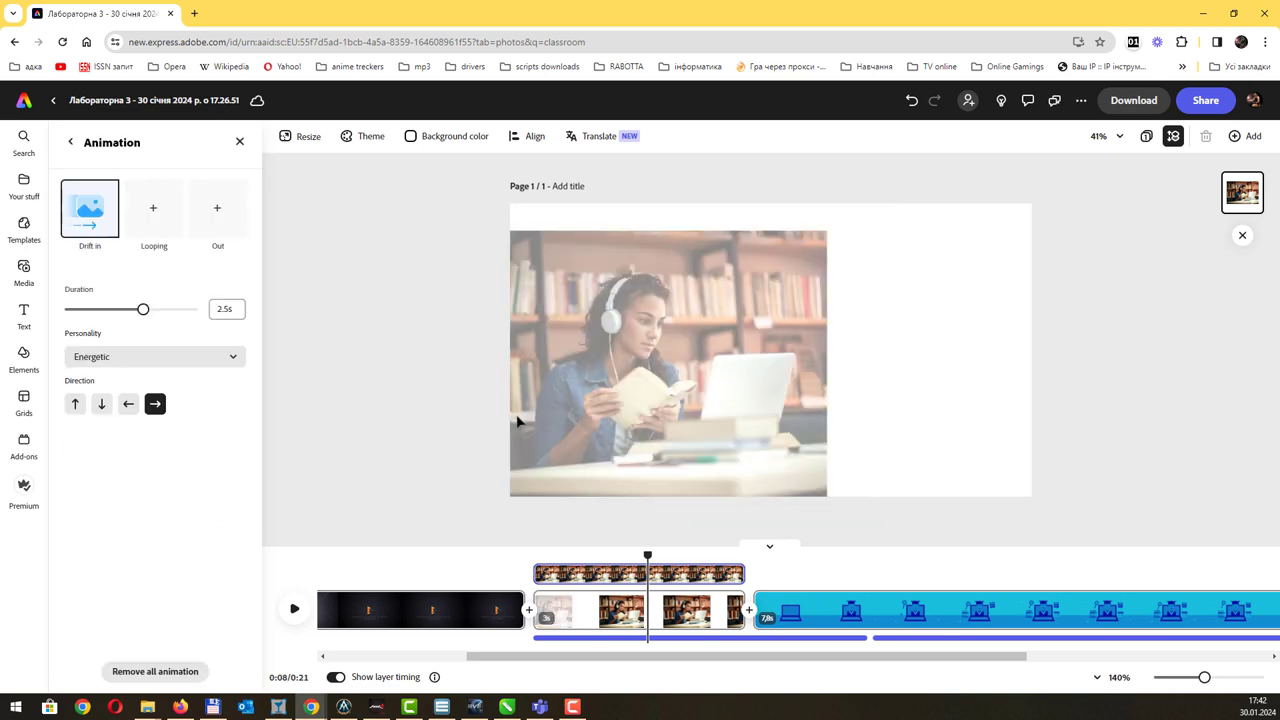
Step: Apply the Grow in animation to the bright classroom photo in the scene at 0:18
scroll(865, 663, right, 5)
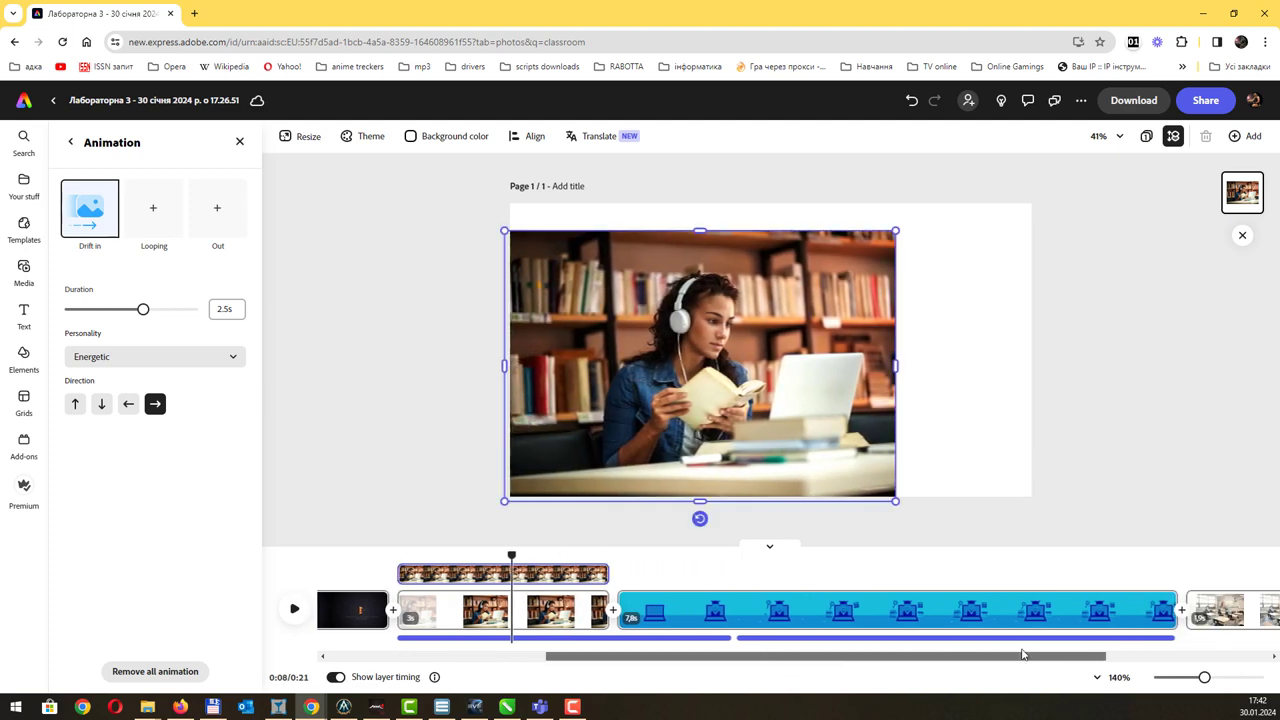
click(970, 612)
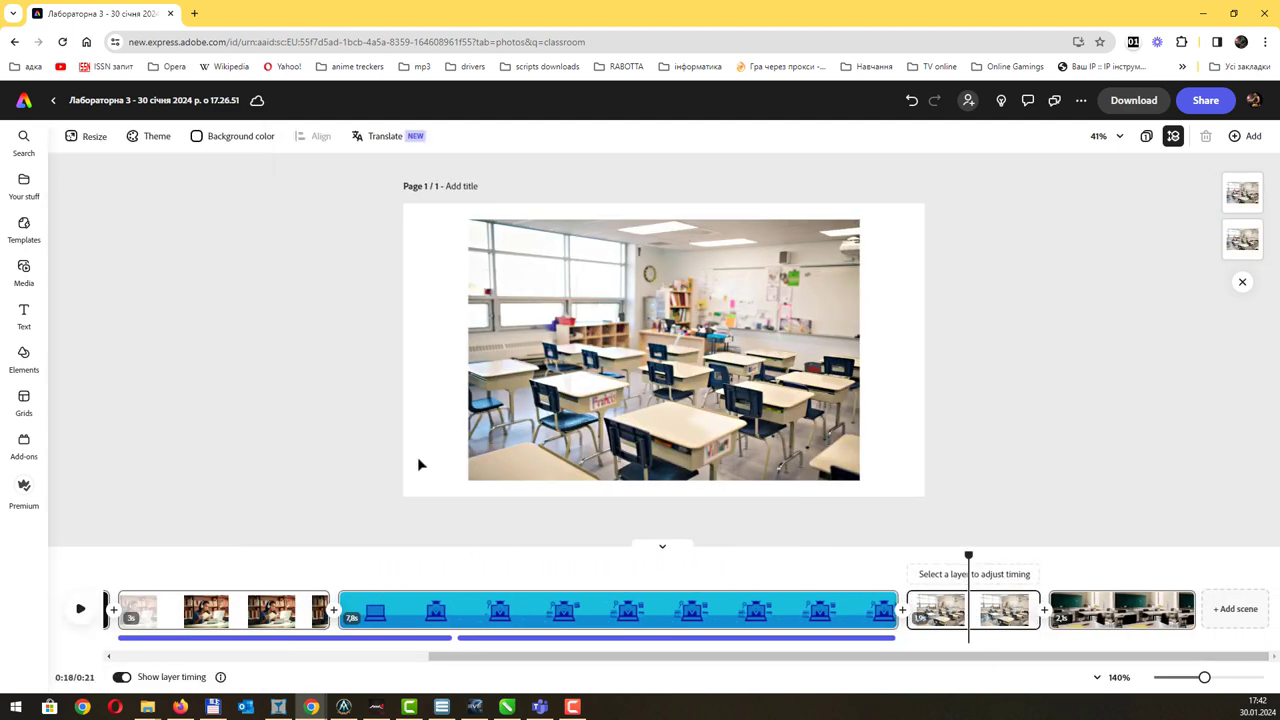
click(490, 450)
scroll(165, 597, down, 2)
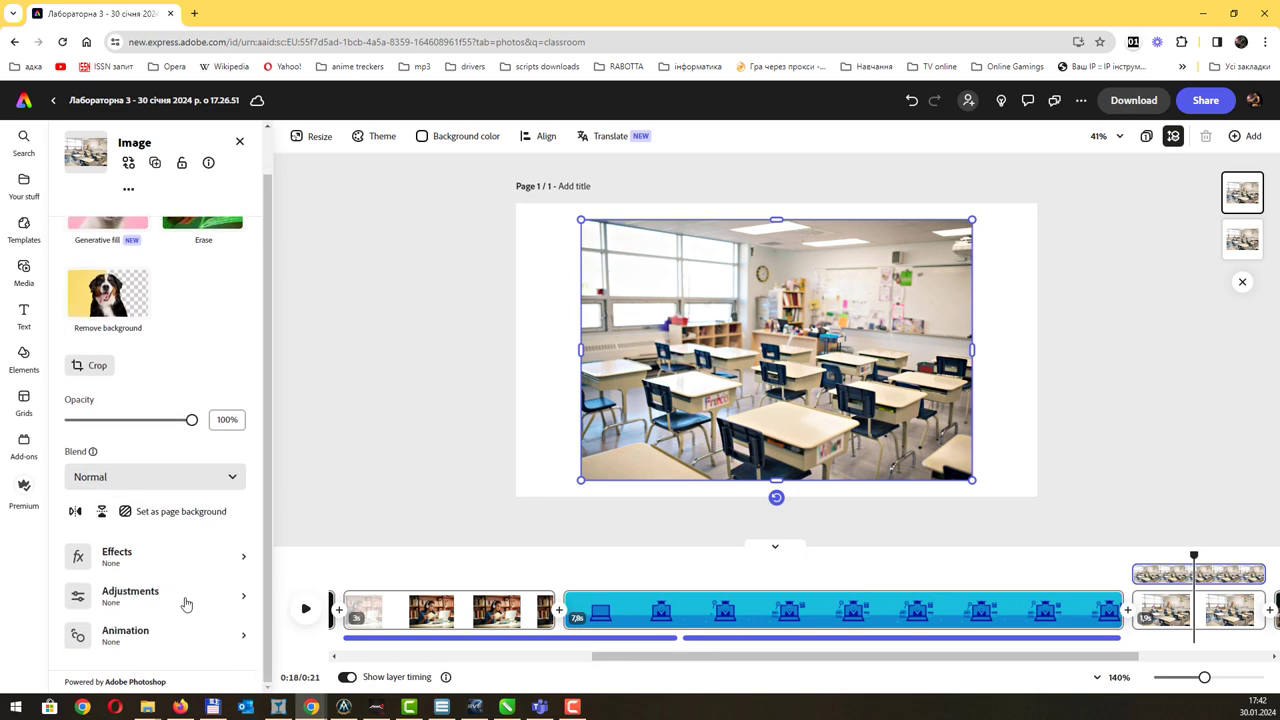
click(223, 632)
click(88, 213)
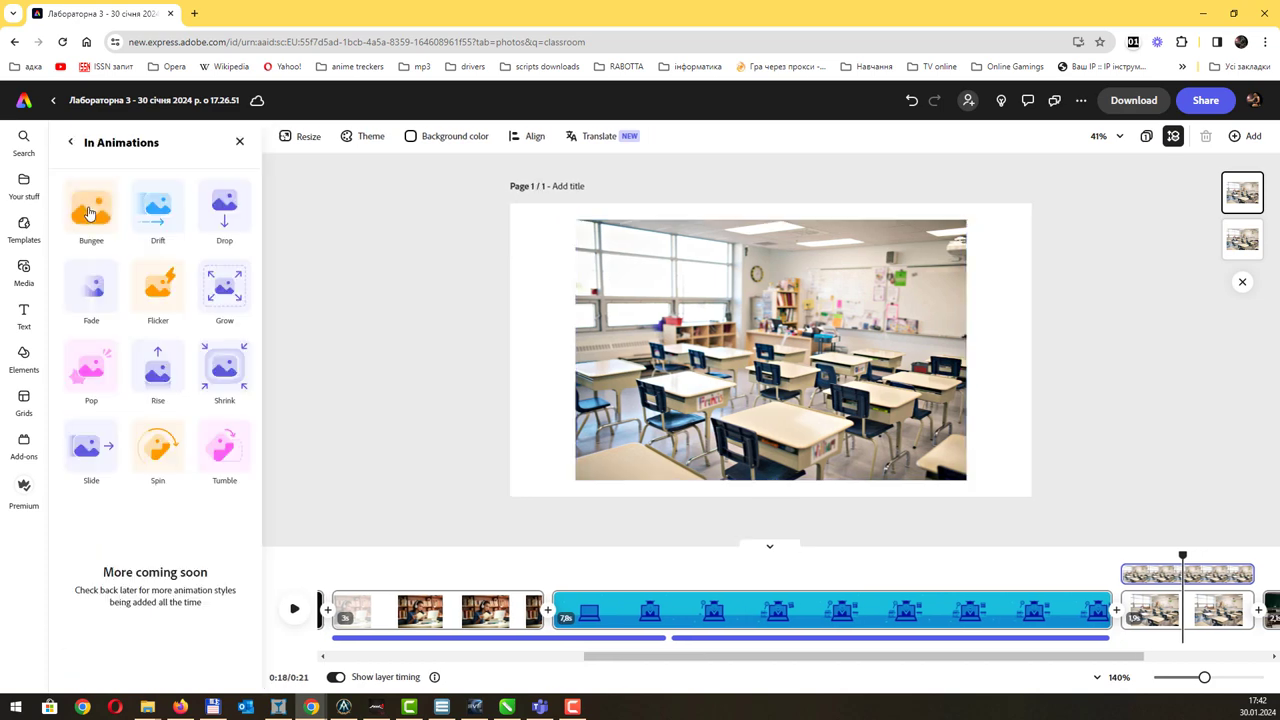
click(224, 288)
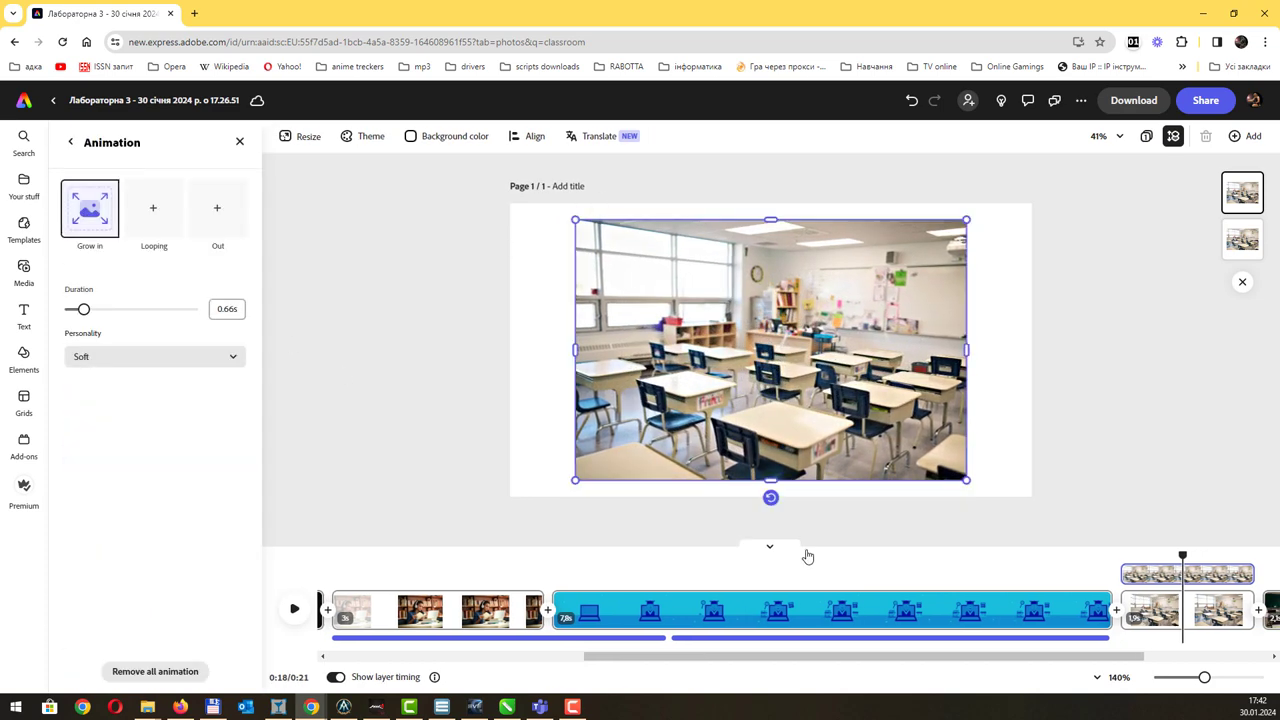
Step: Apply the Spin in animation to the green chalkboard classroom photo in the last scene
scroll(1077, 660, right, 3)
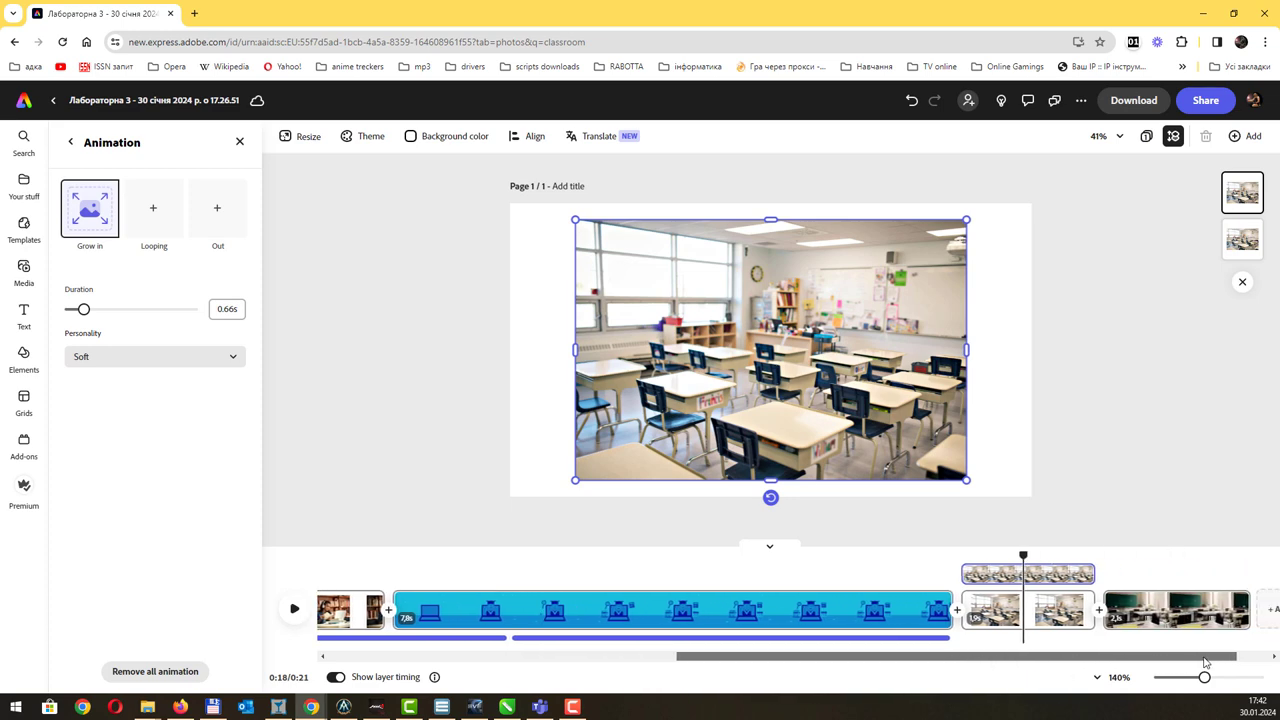
click(1110, 608)
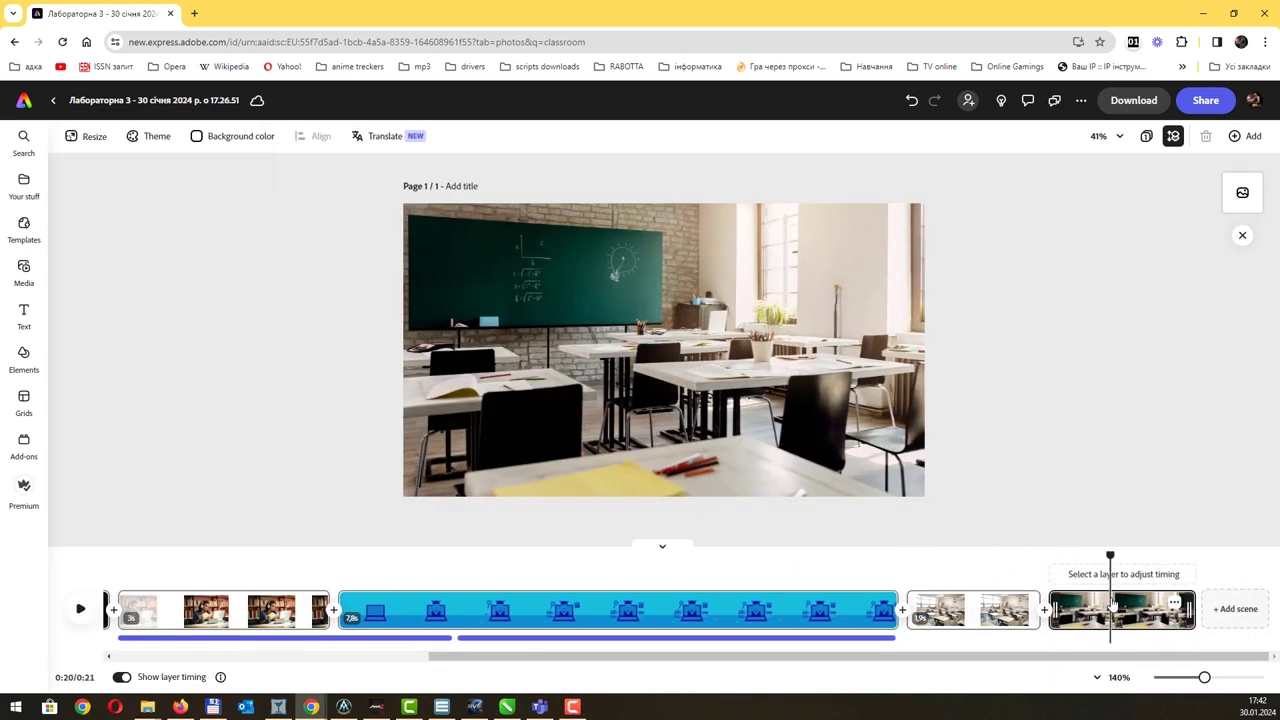
click(129, 196)
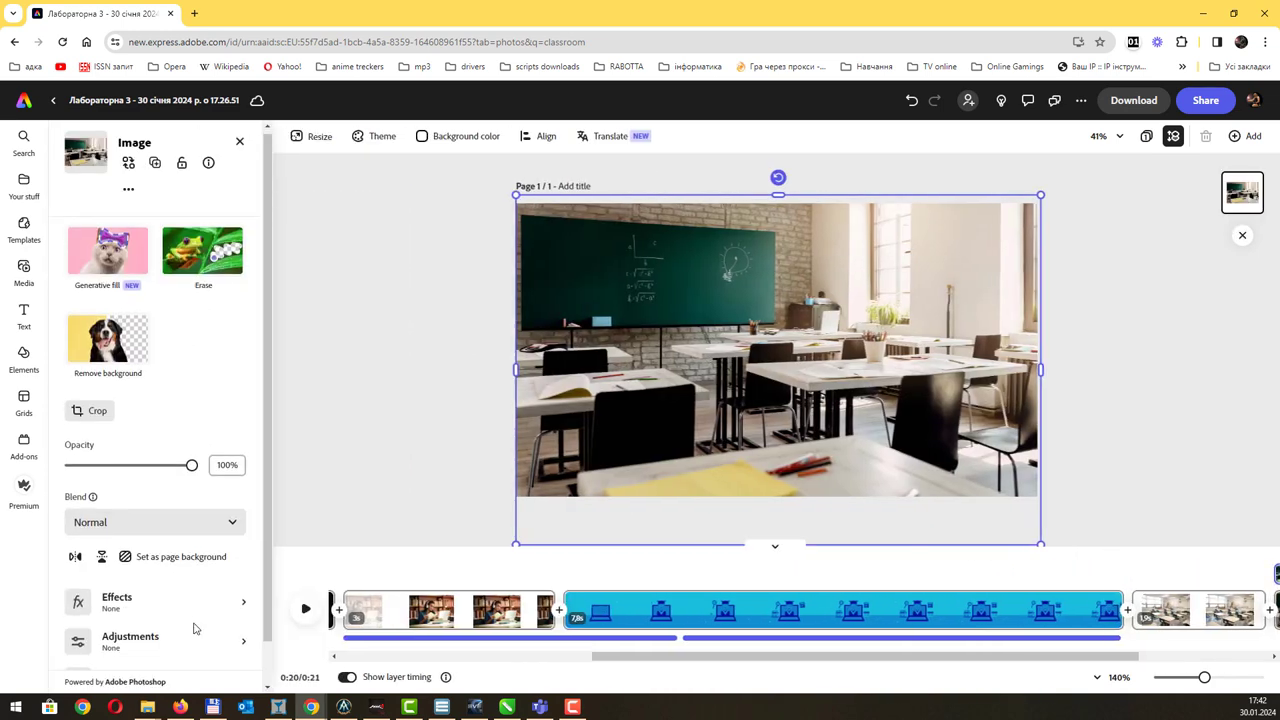
scroll(190, 632, down, 1)
click(180, 638)
click(88, 206)
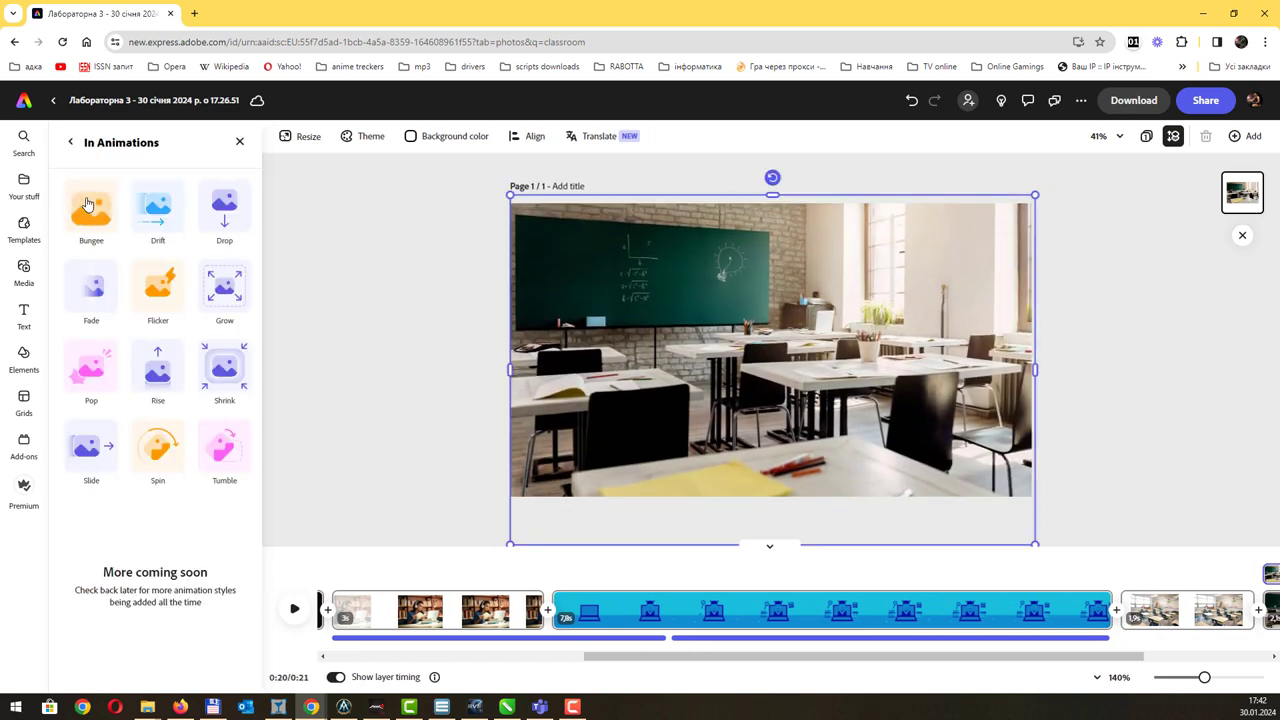
click(158, 455)
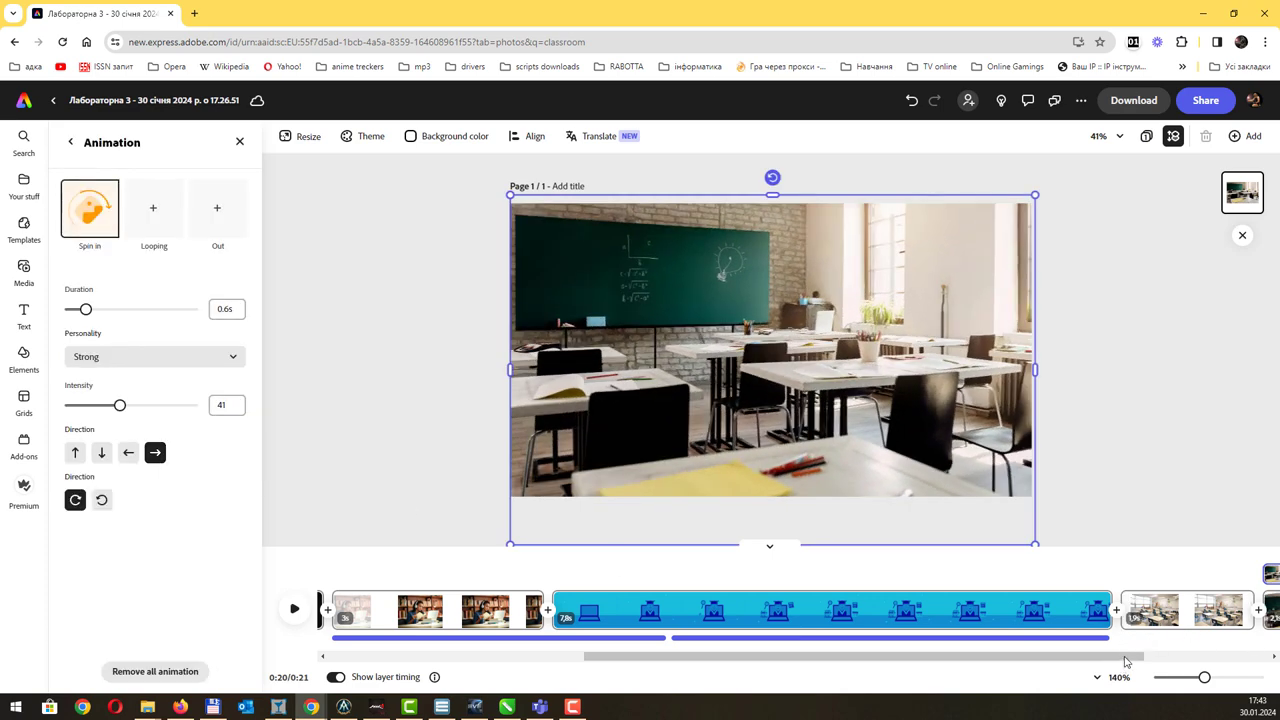
Step: Scrub back to 0:17, return to 0:20 in the last scene and look over the whole timeline
drag(1125, 660, 1260, 657)
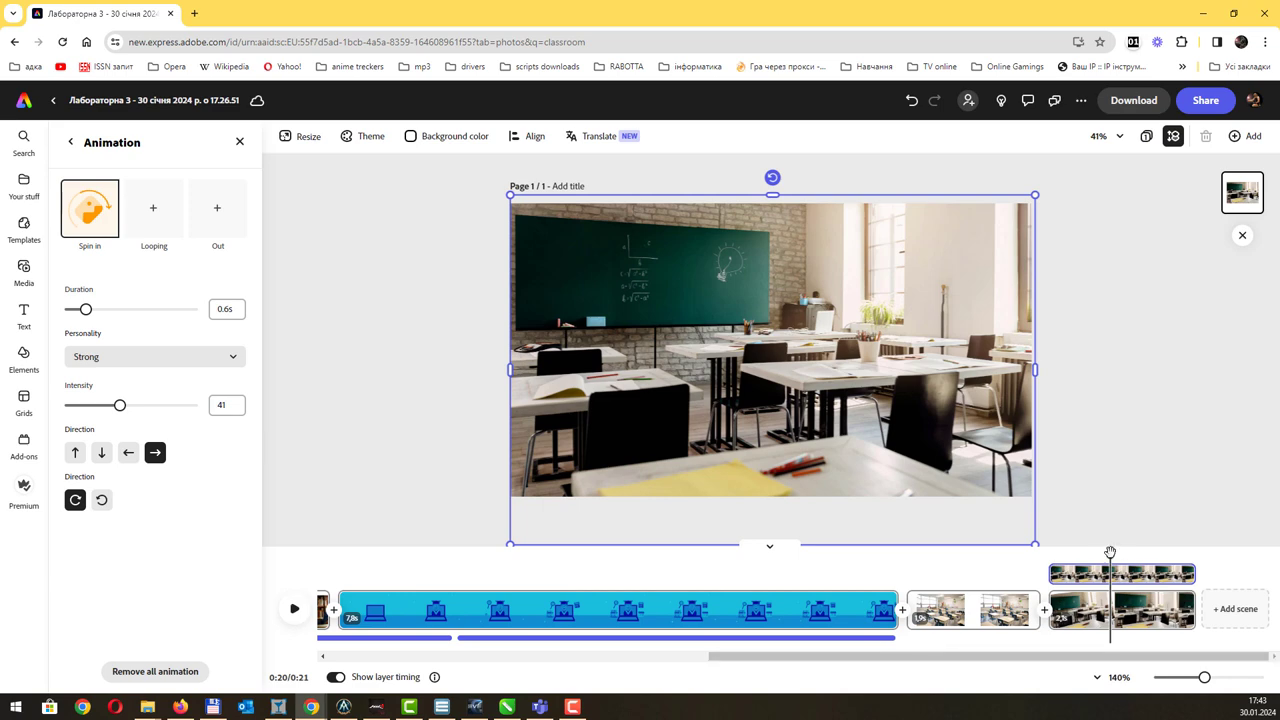
drag(1110, 553, 928, 555)
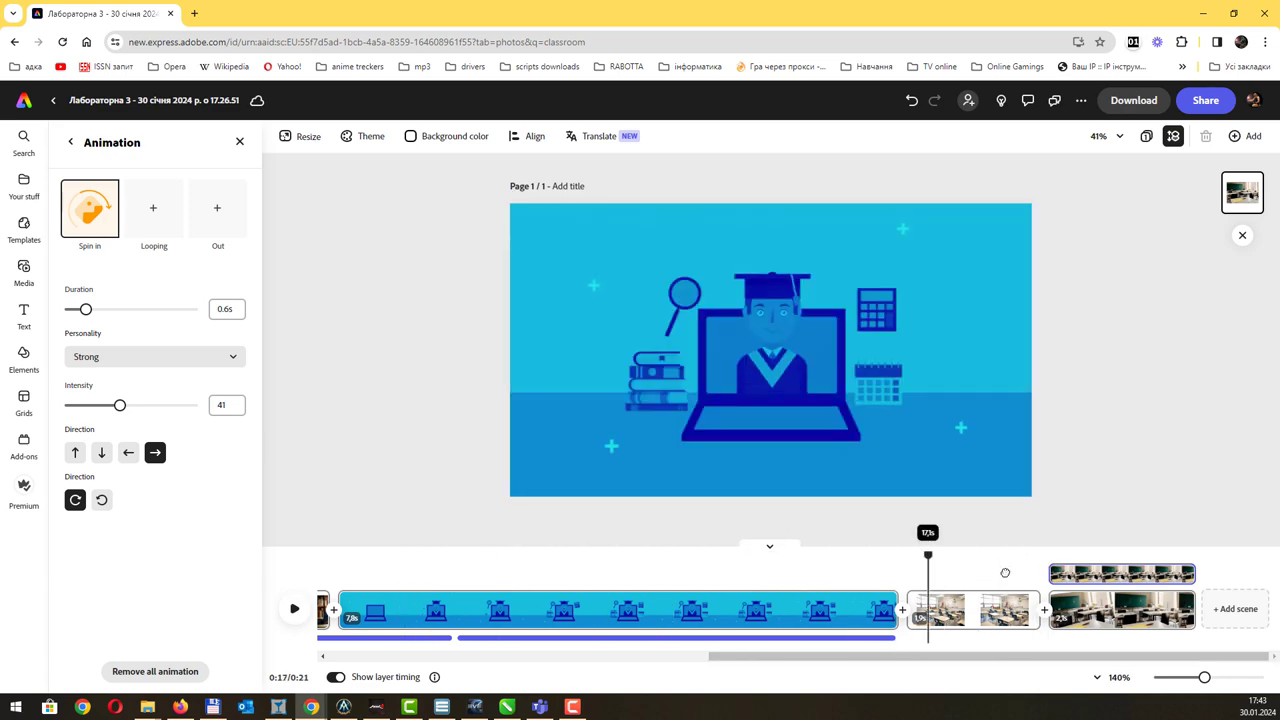
click(1123, 555)
click(1148, 612)
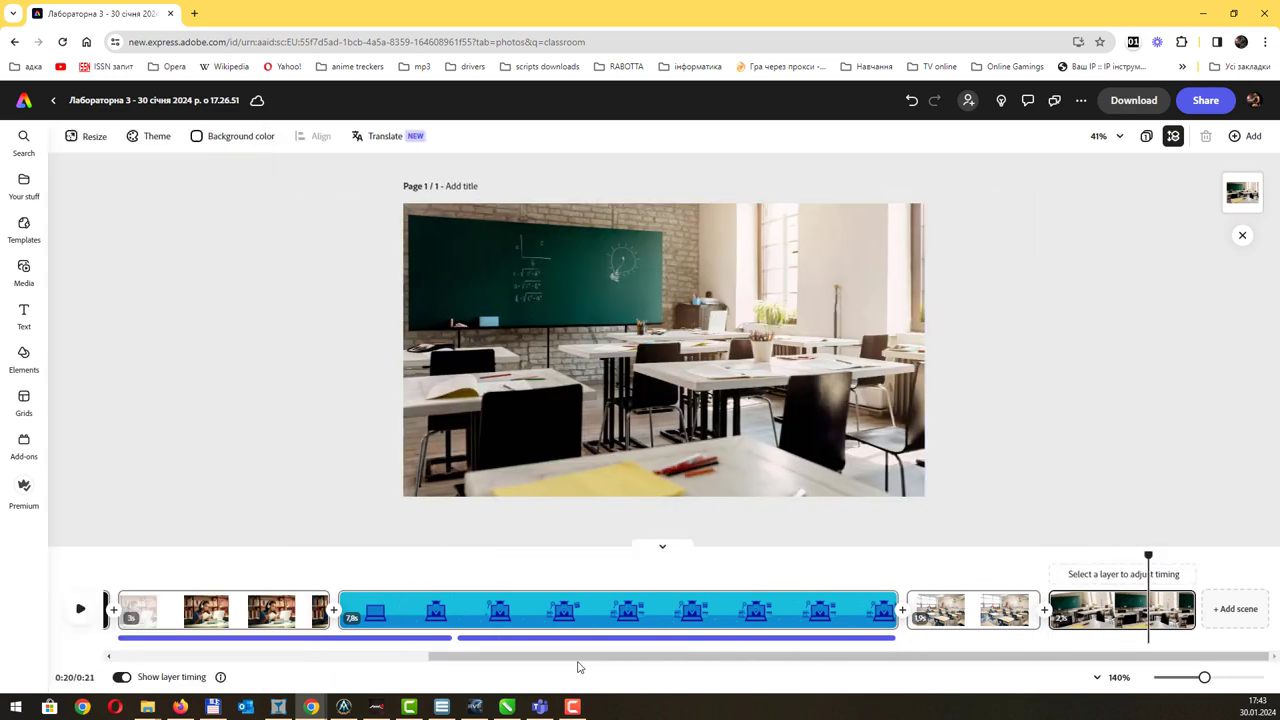
click(427, 660)
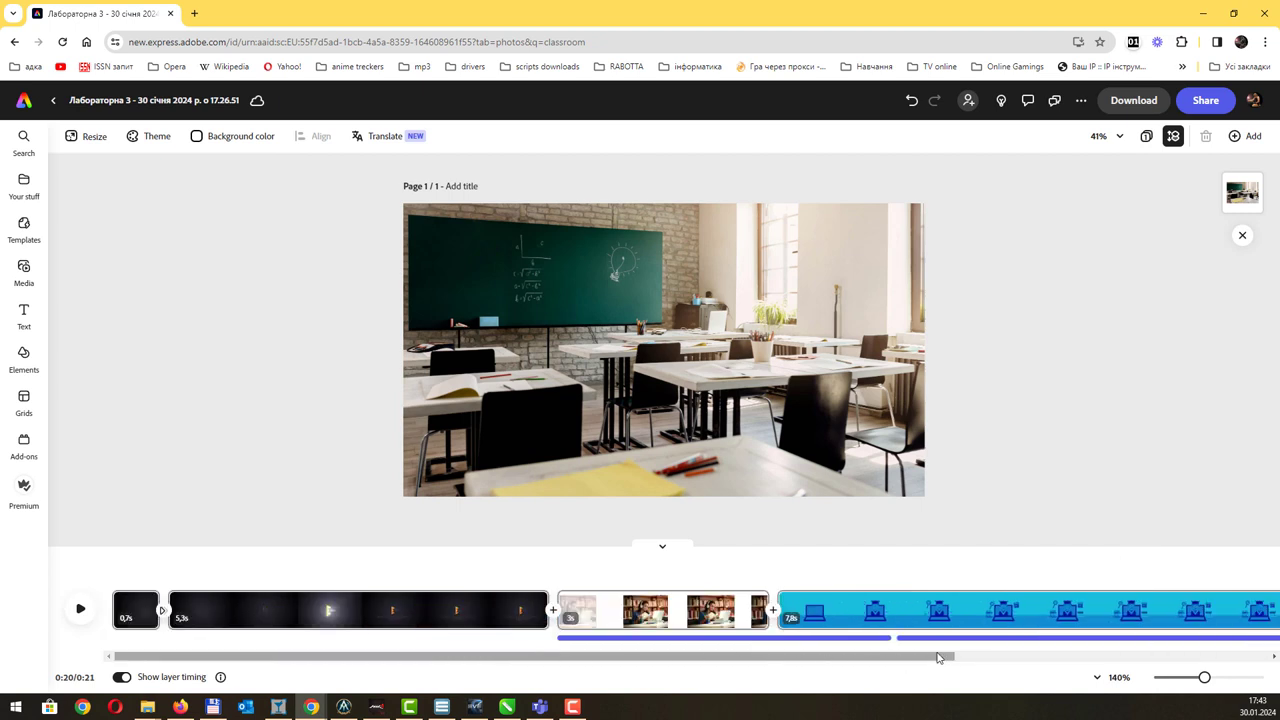
drag(938, 657, 1268, 660)
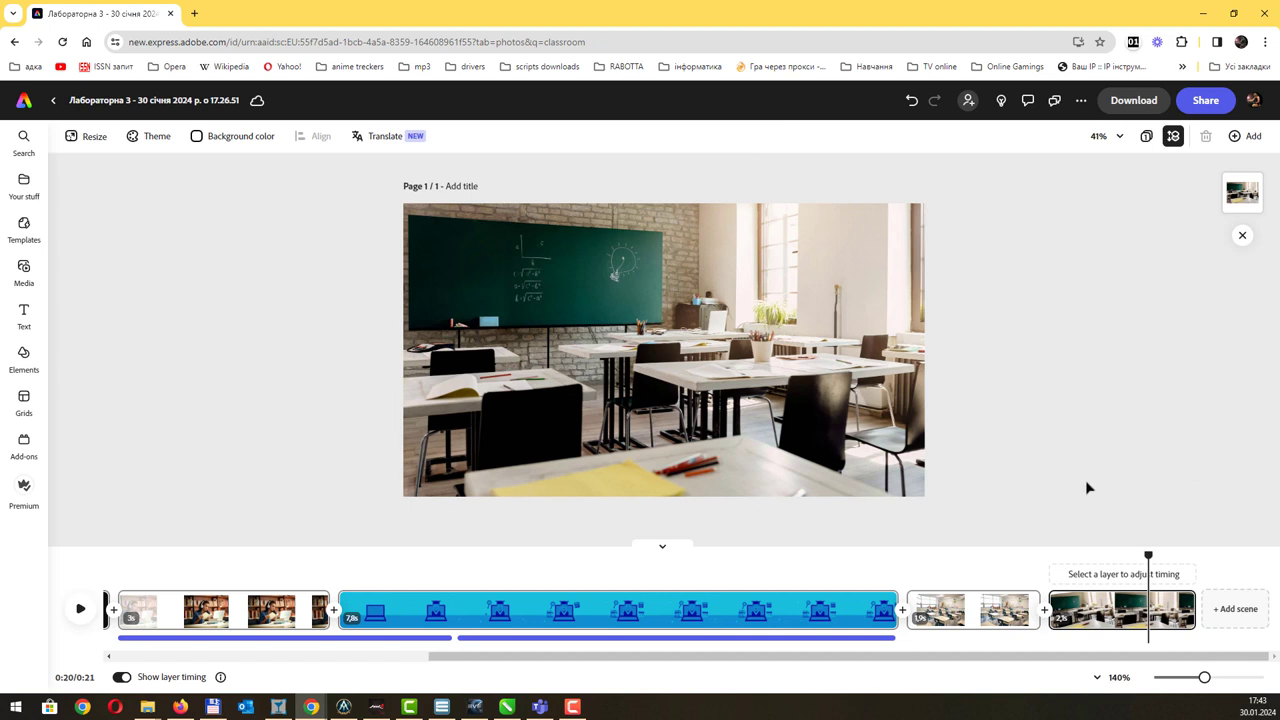
click(660, 350)
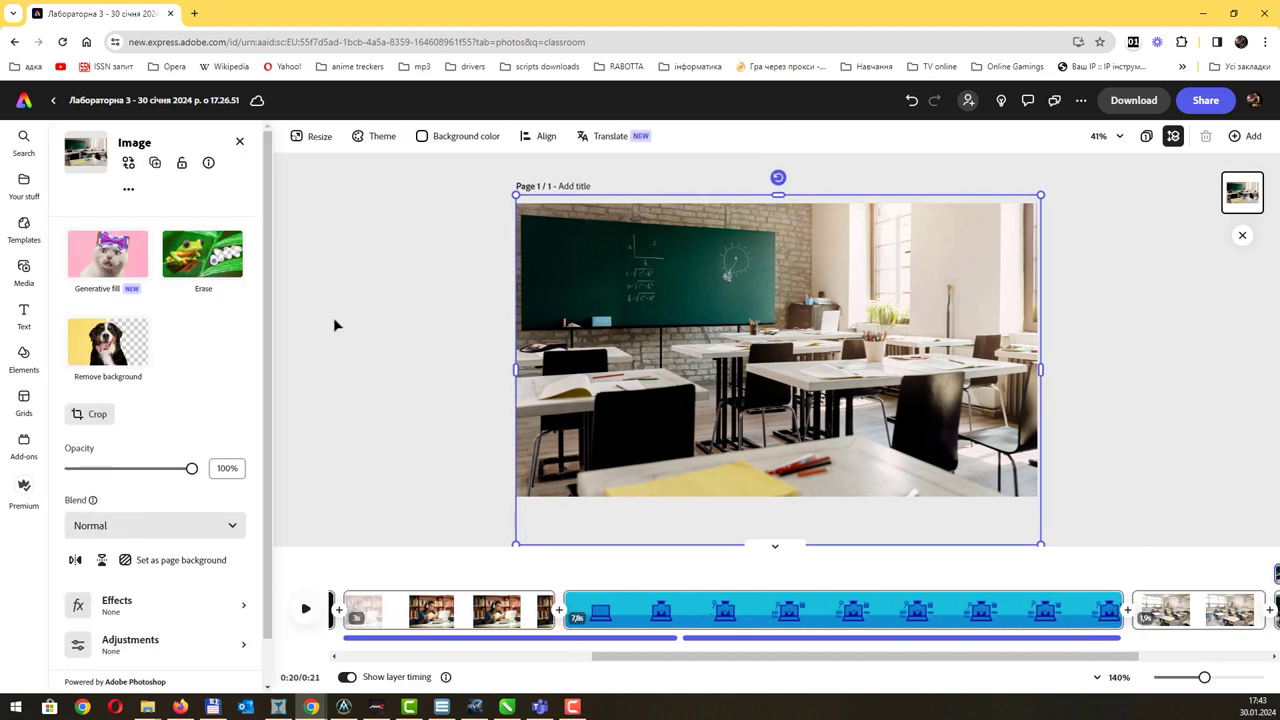
scroll(266, 480, down, 2)
scroll(266, 523, up, 2)
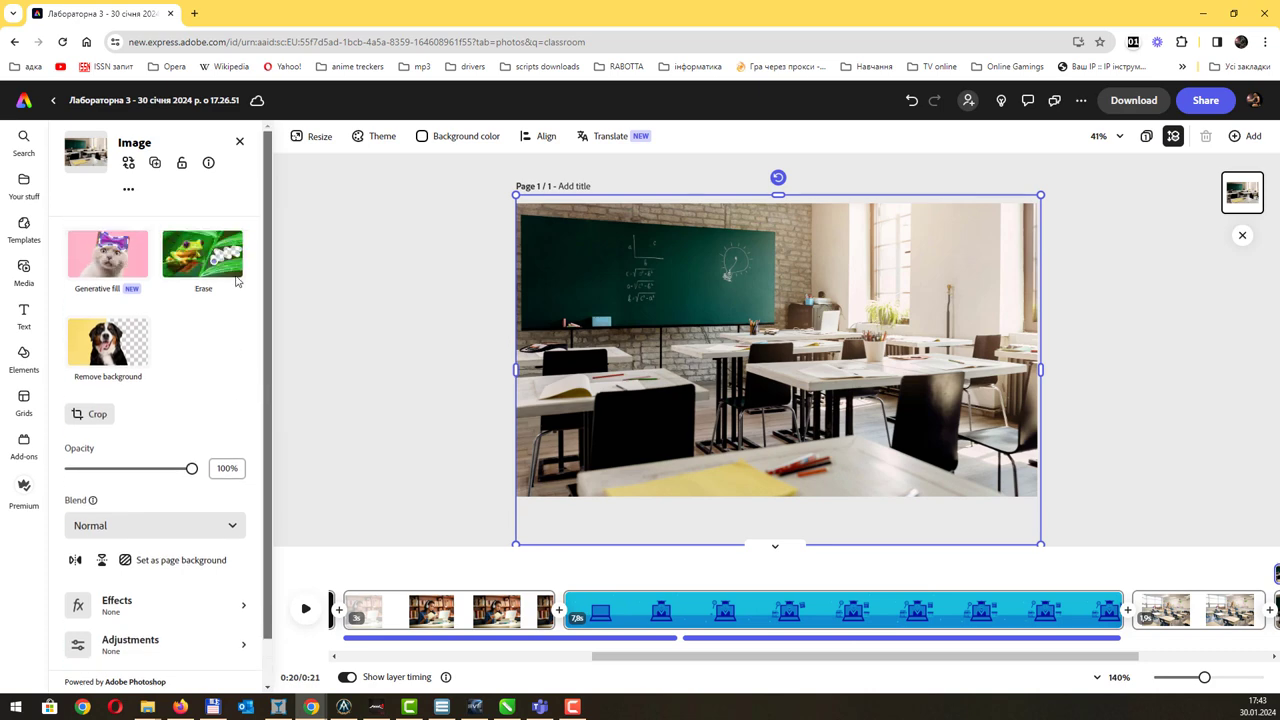
click(241, 141)
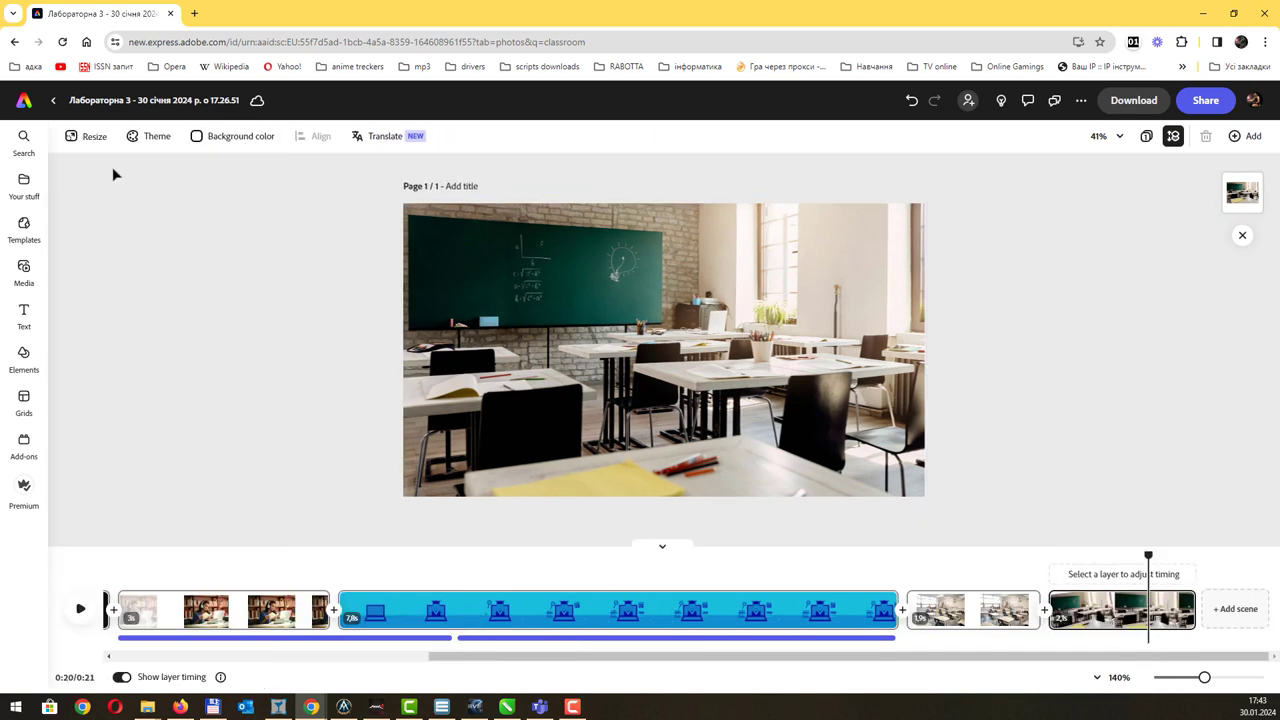
click(535, 372)
click(535, 372)
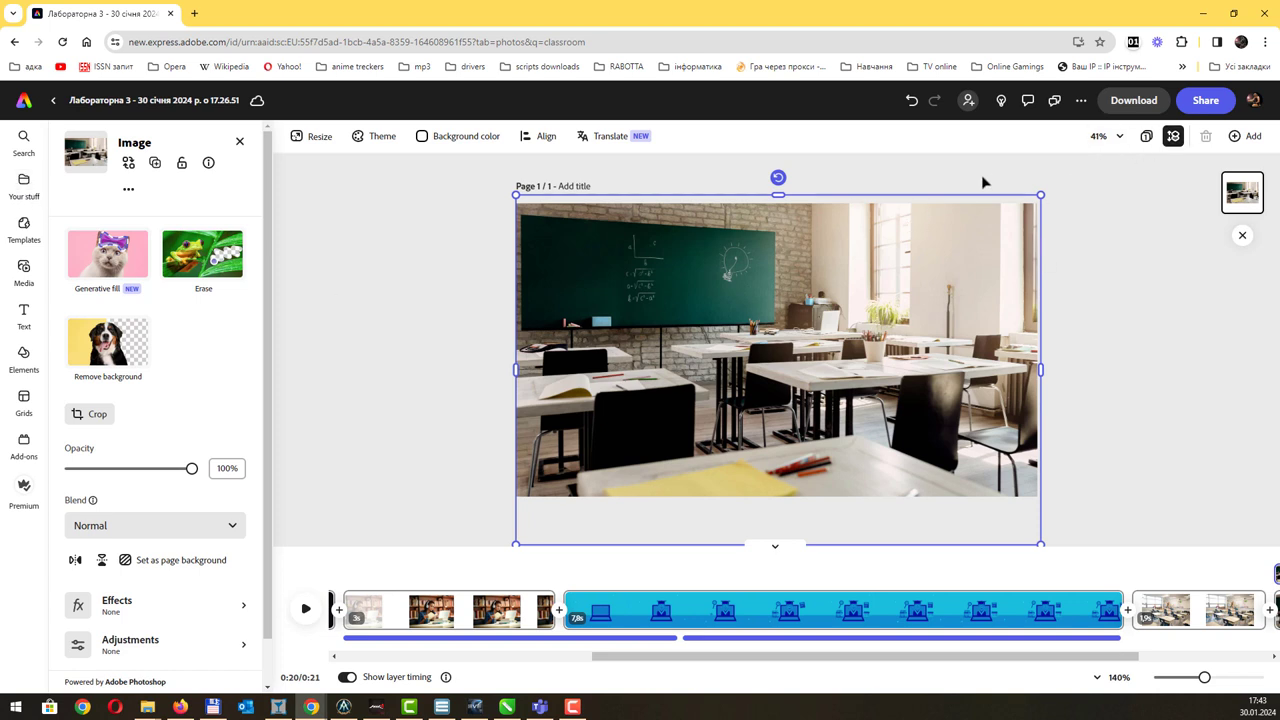
Step: Download the video as MP4 at 1080p (Original size) and save it to the Desktop as Лабораторна 3.mp4
click(1135, 102)
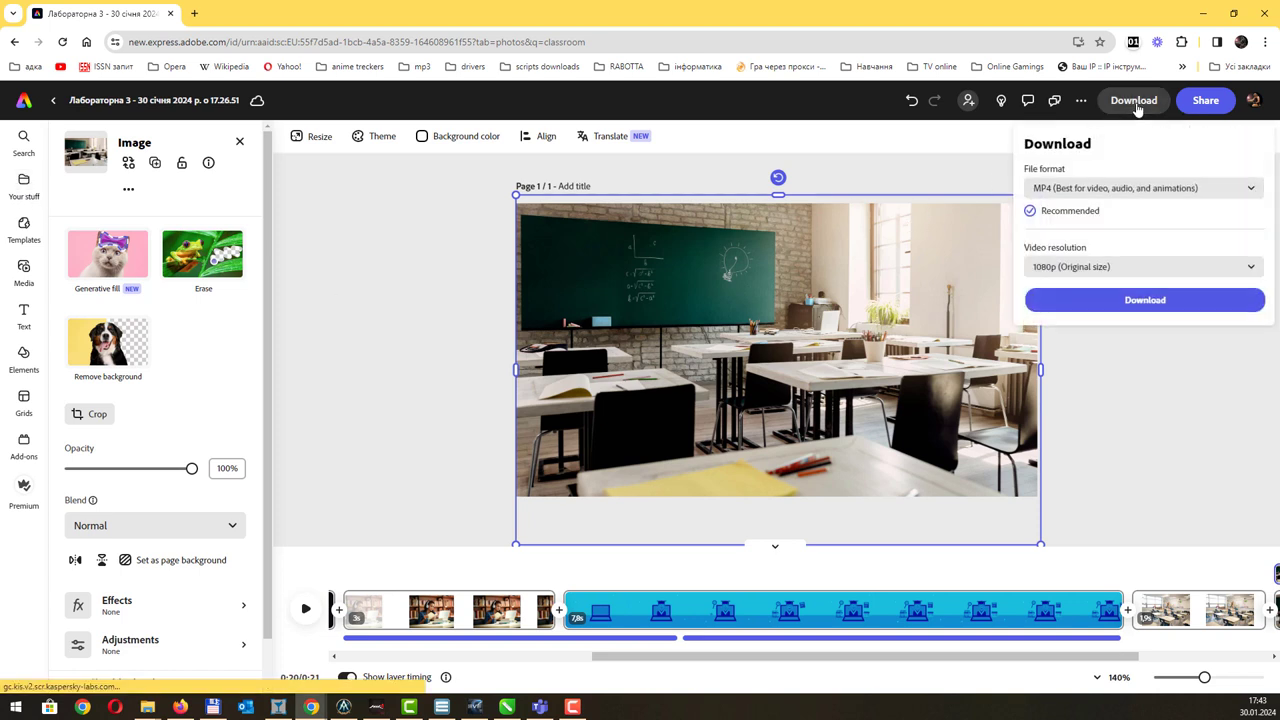
click(1250, 196)
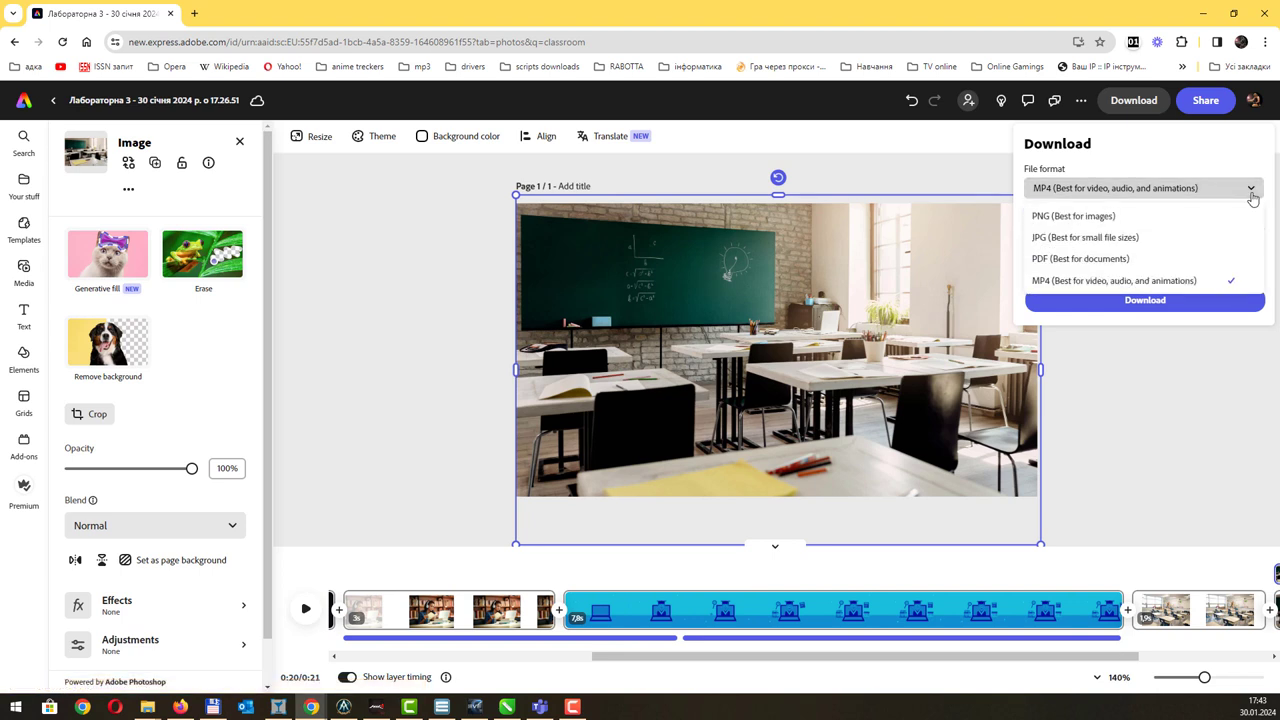
click(1251, 197)
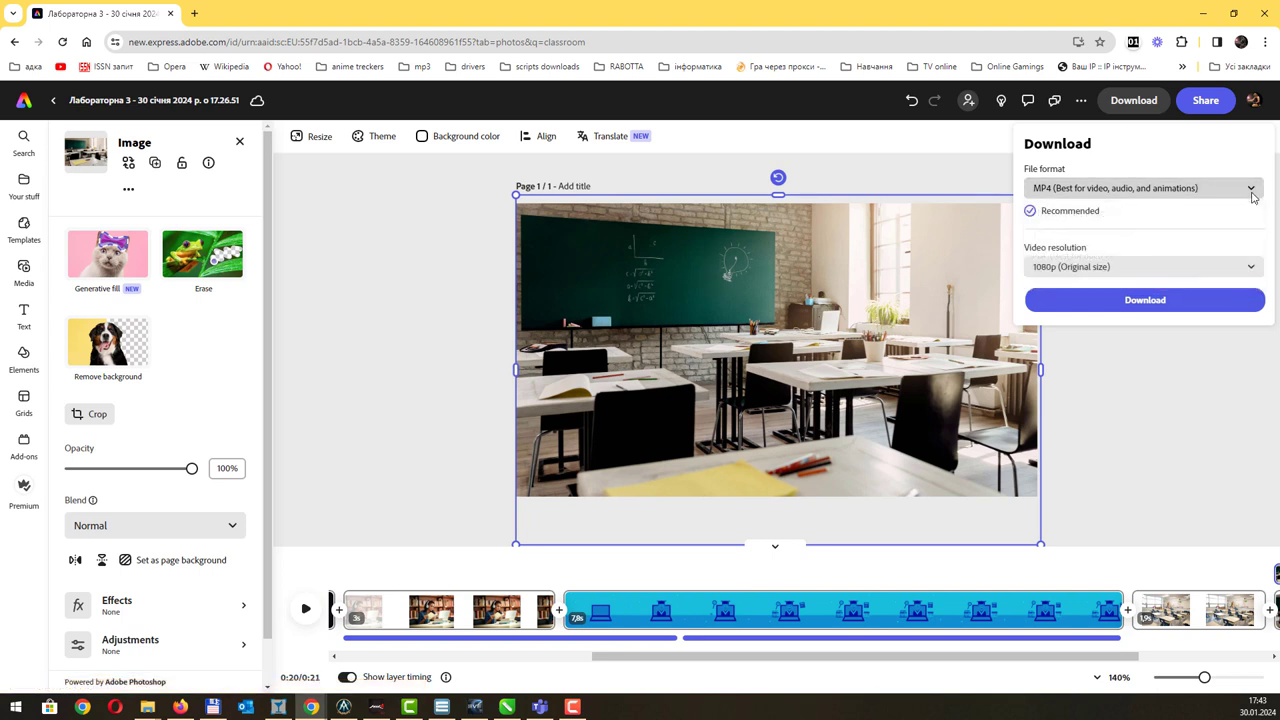
click(1253, 265)
click(1251, 266)
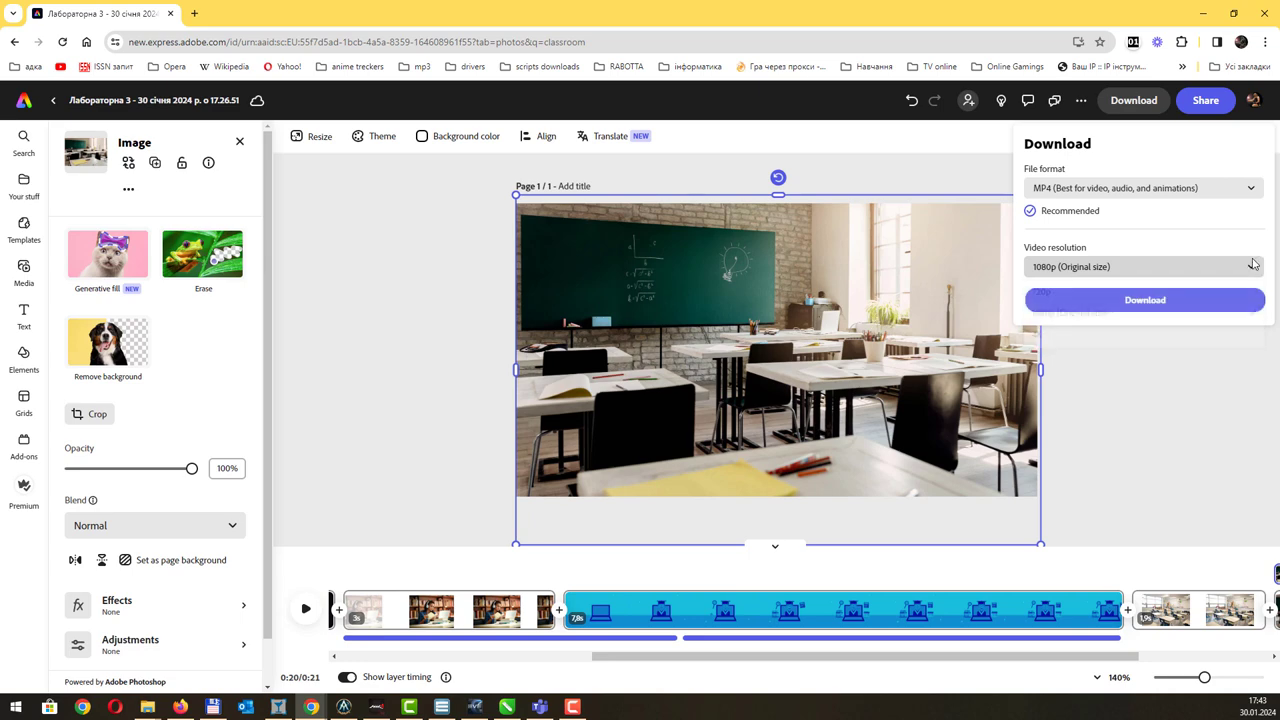
click(1157, 298)
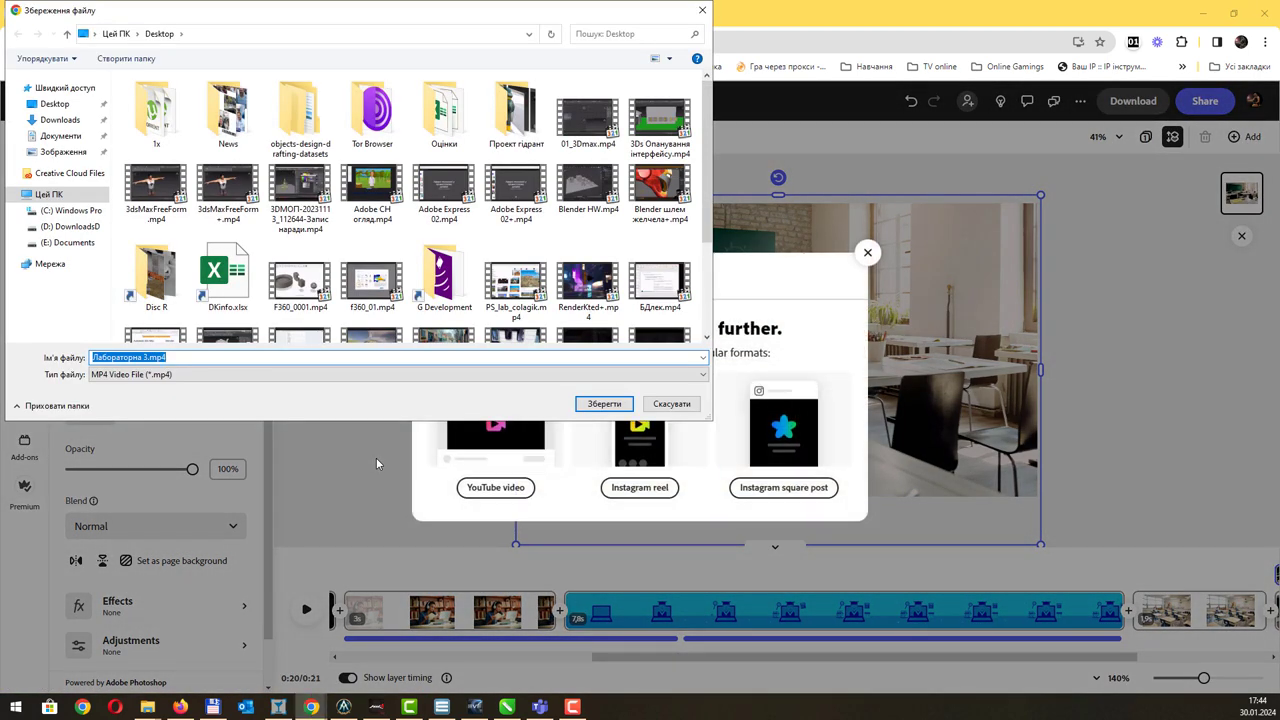
click(604, 404)
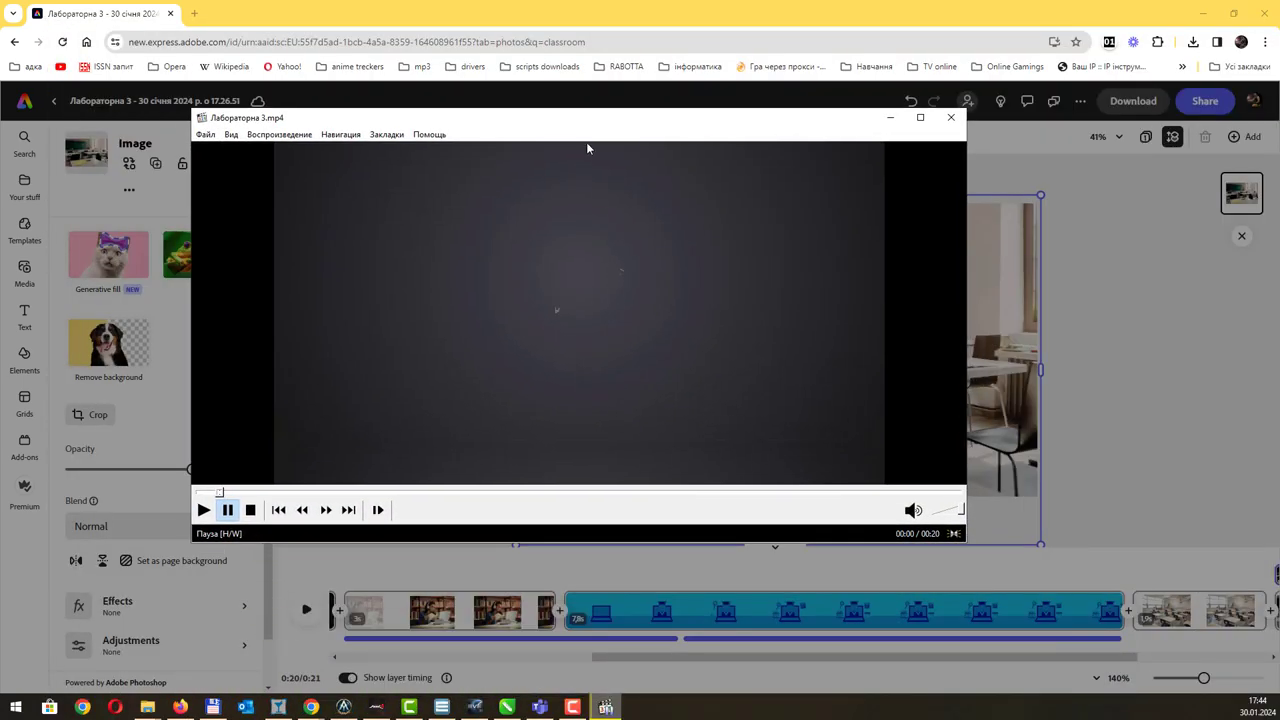
Step: Play the saved Лабораторна 3.mp4 in the media player and examine its file properties beside the video
click(647, 268)
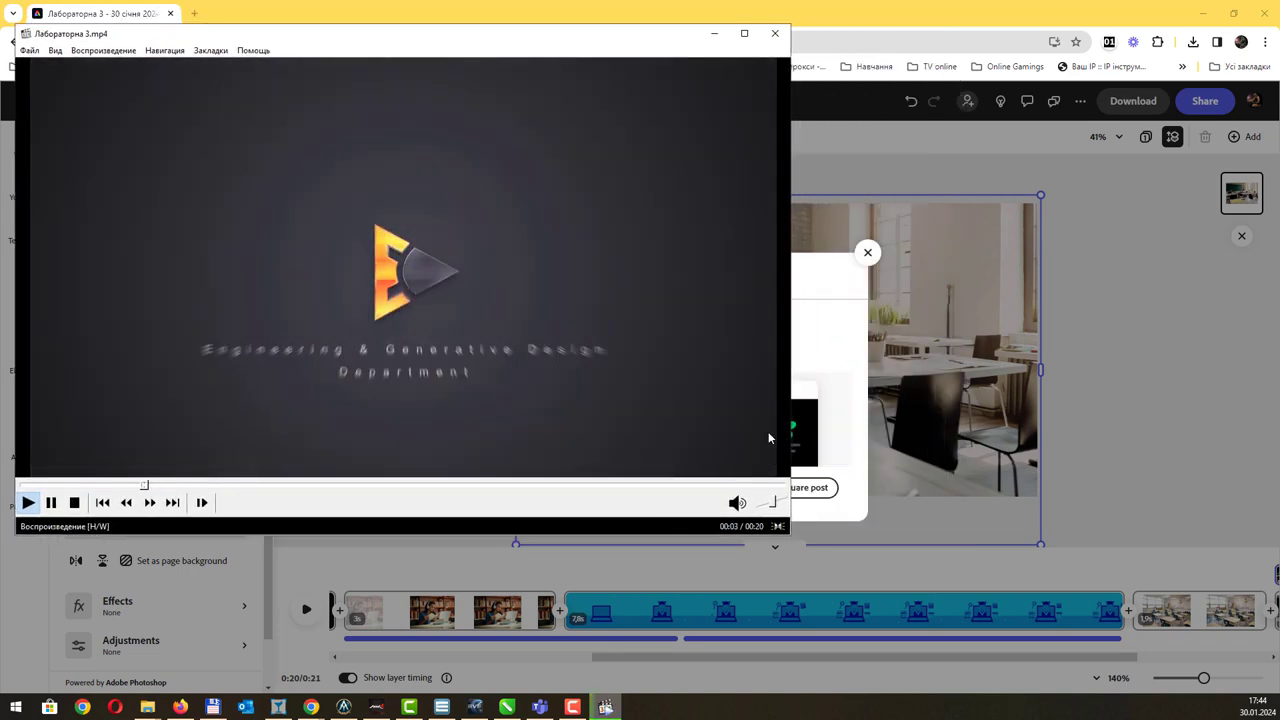
right_click(768, 437)
click(798, 357)
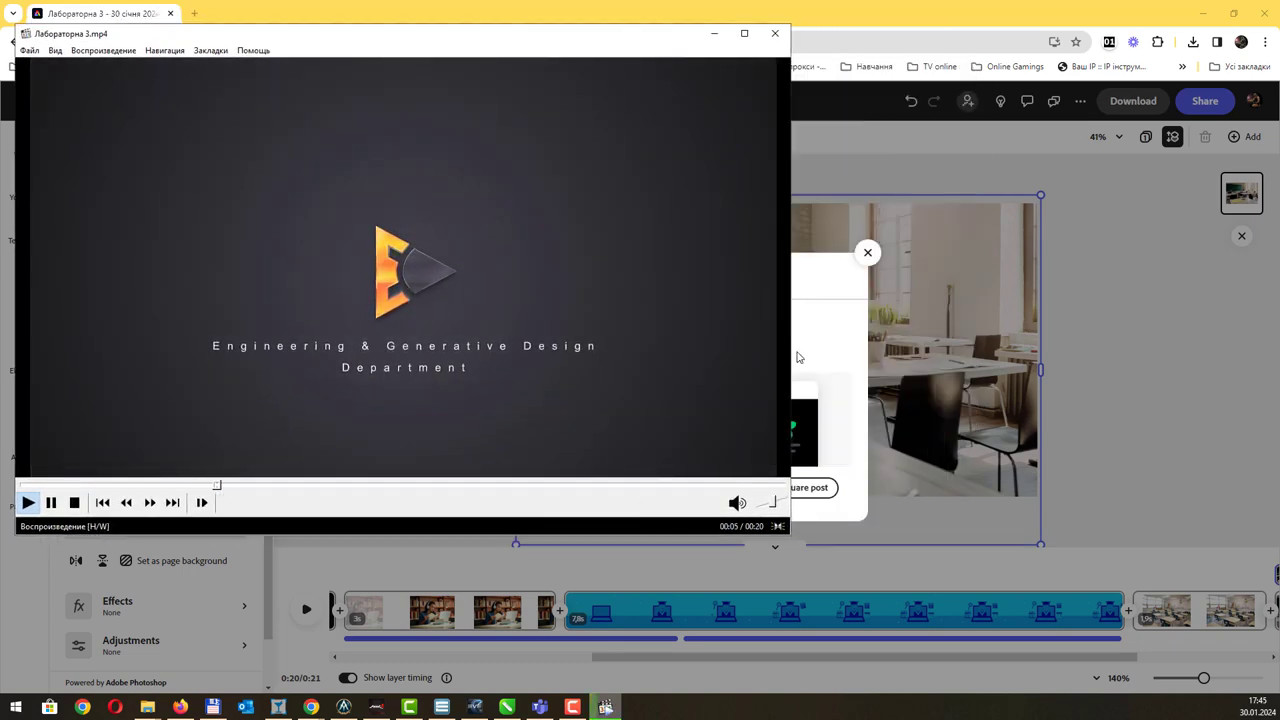
drag(440, 120, 997, 125)
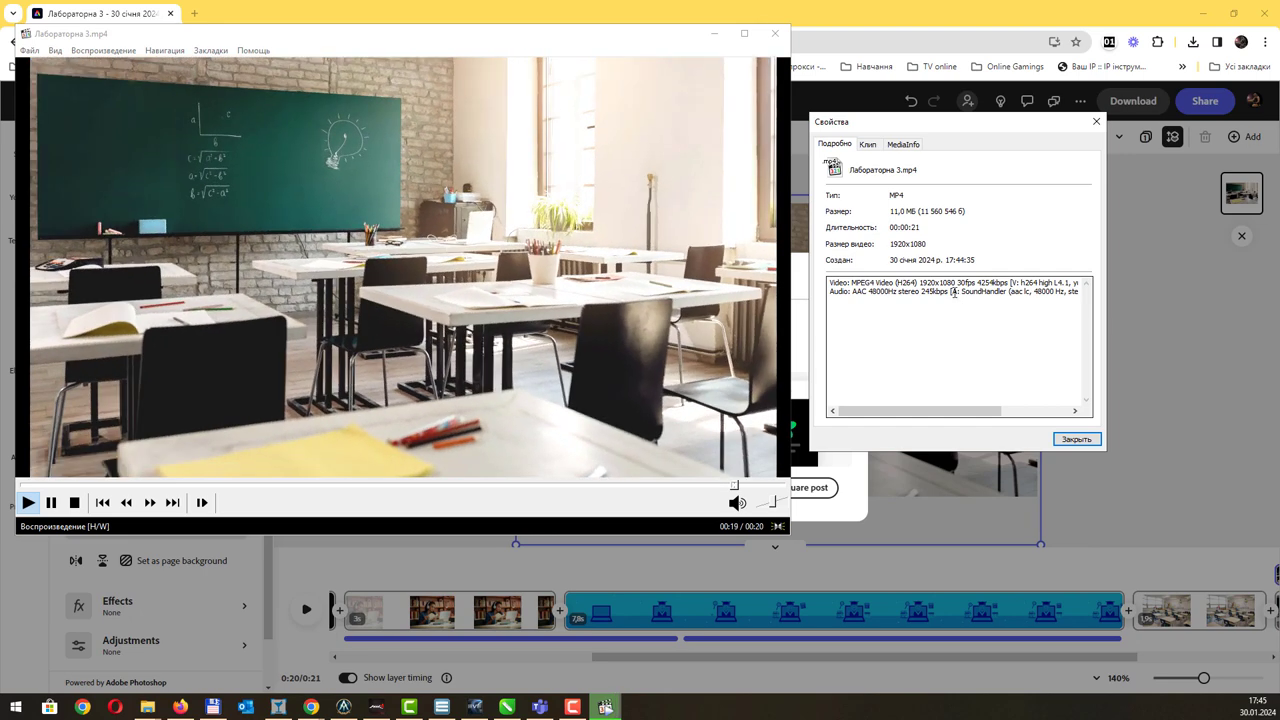
Step: Close the video's file properties and the media player, and dismiss the download-complete dialog in Adobe Express
double_click(898, 211)
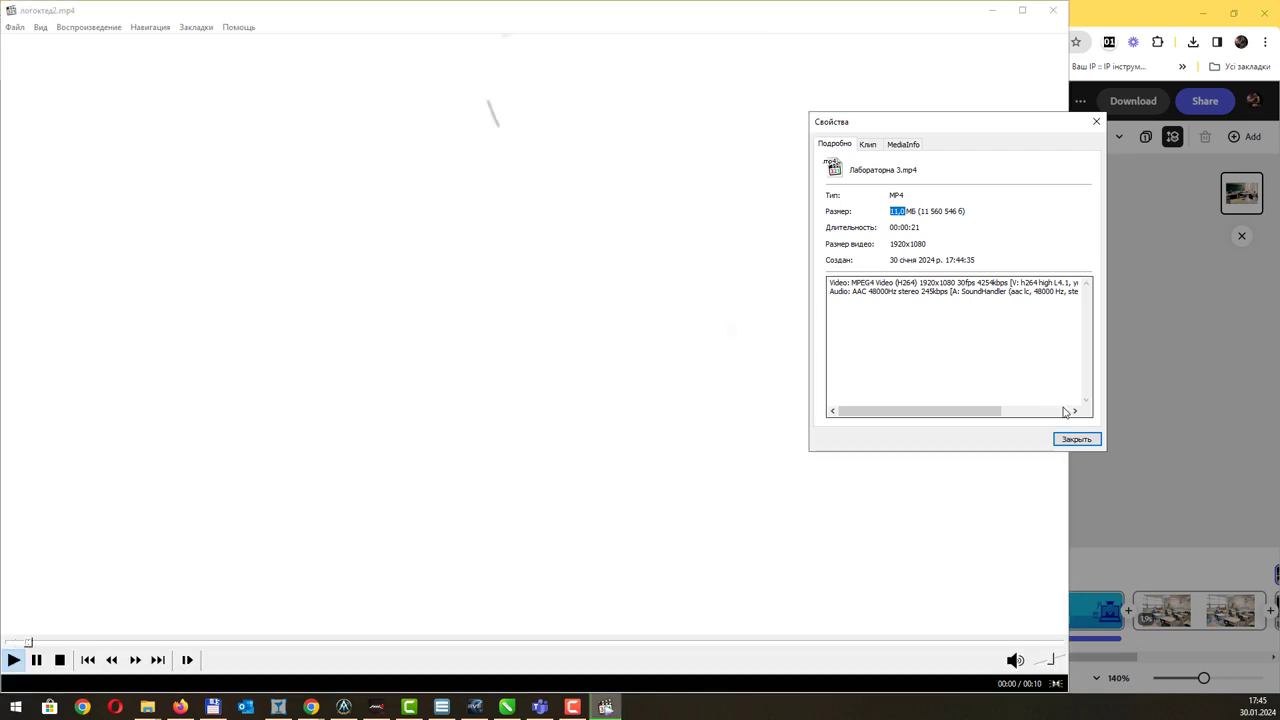
click(1075, 439)
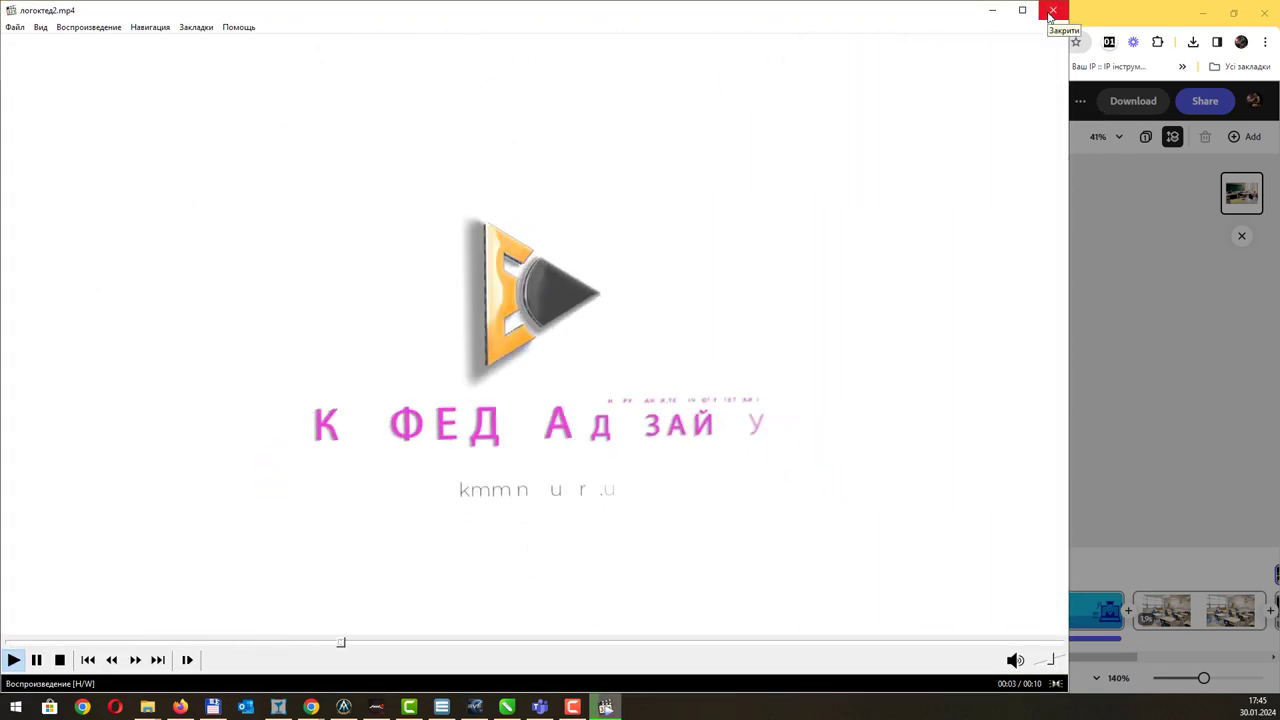
click(1051, 12)
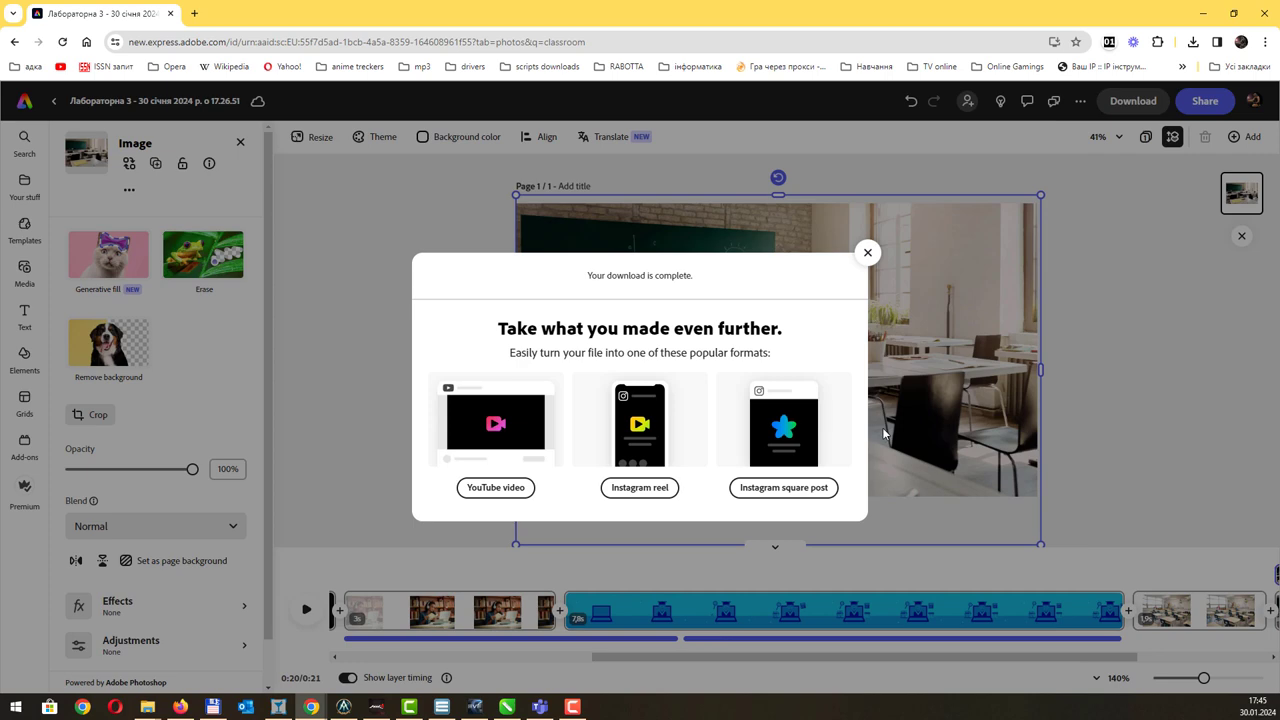
click(868, 252)
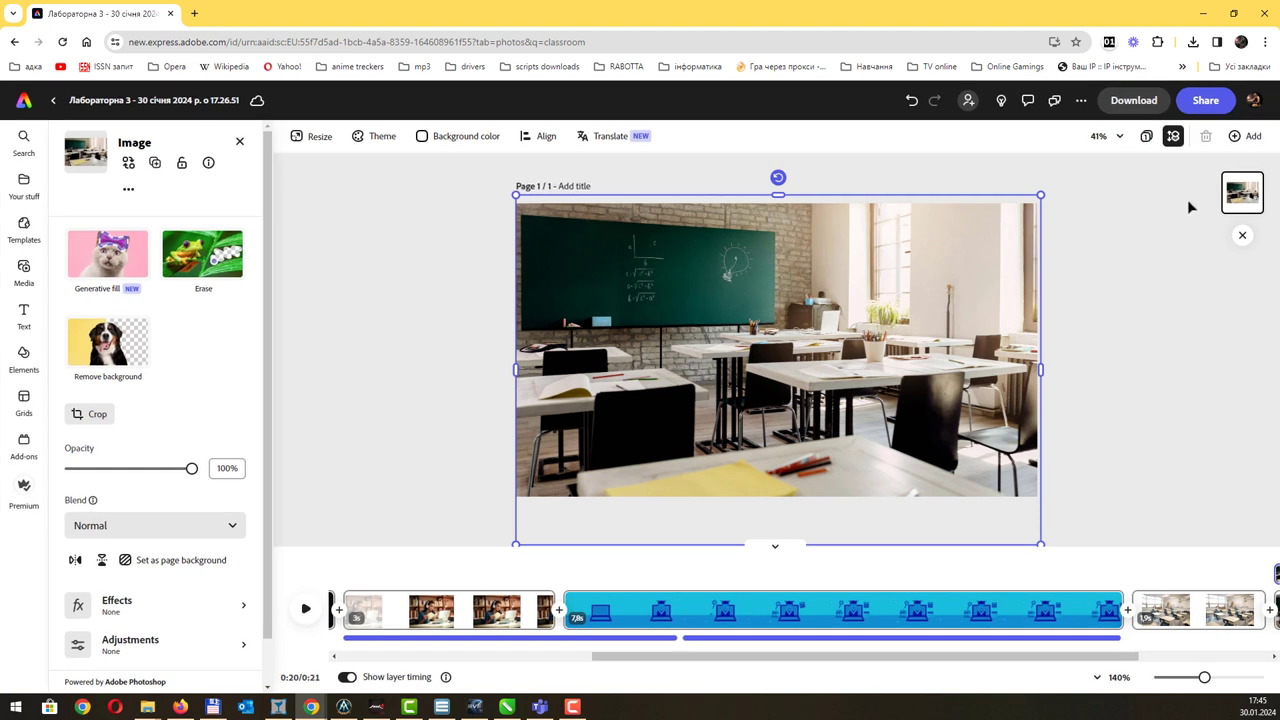
Step: Publish the video design to the web as a link, with Allow others to remix turned on
click(1215, 101)
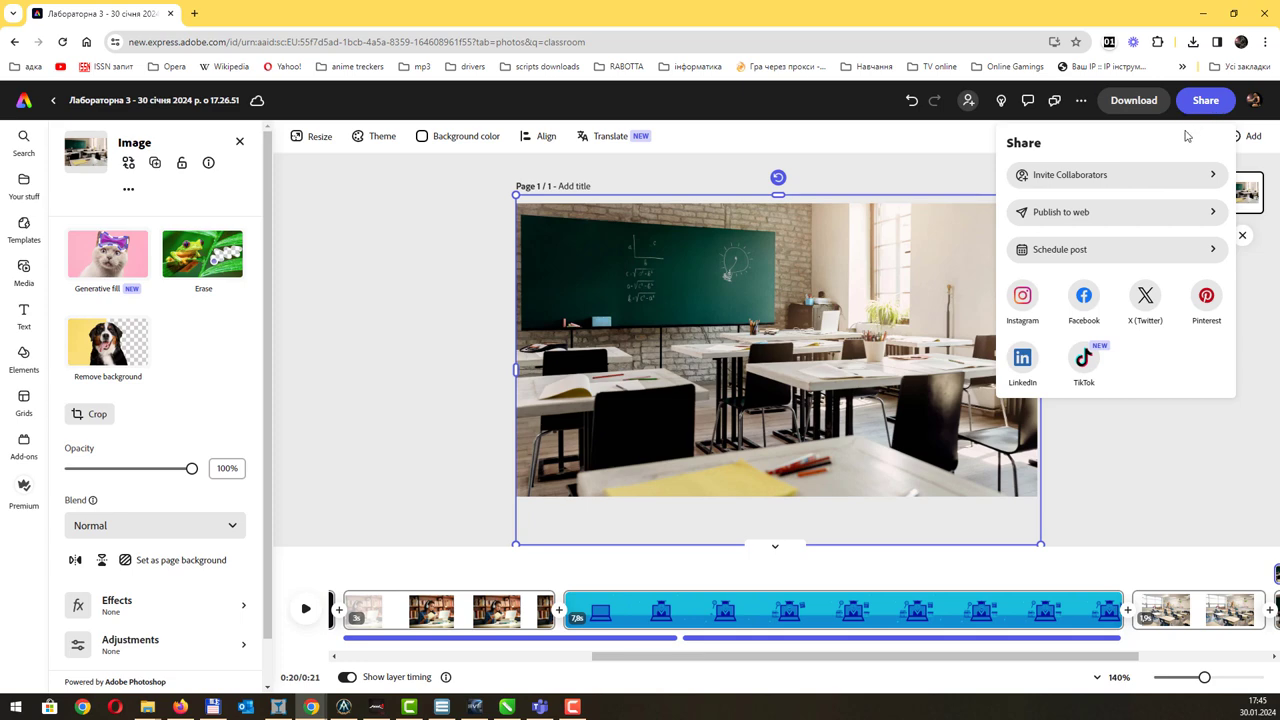
click(1041, 215)
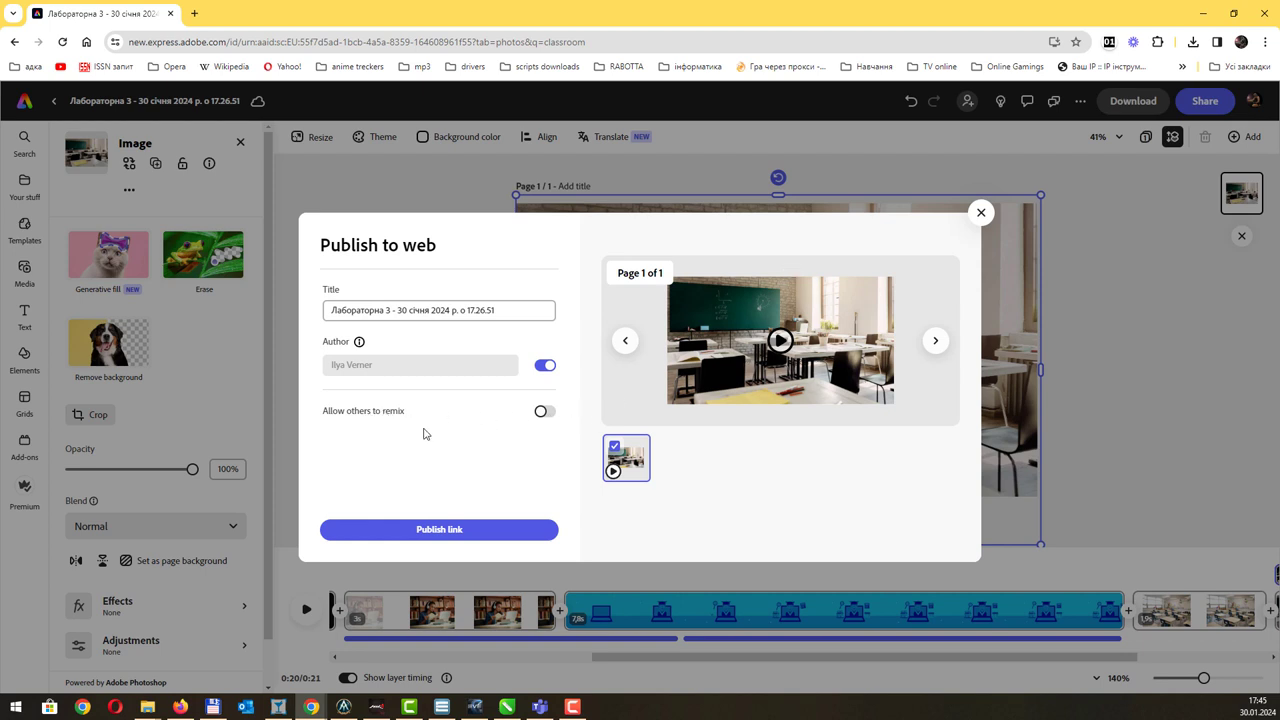
click(546, 414)
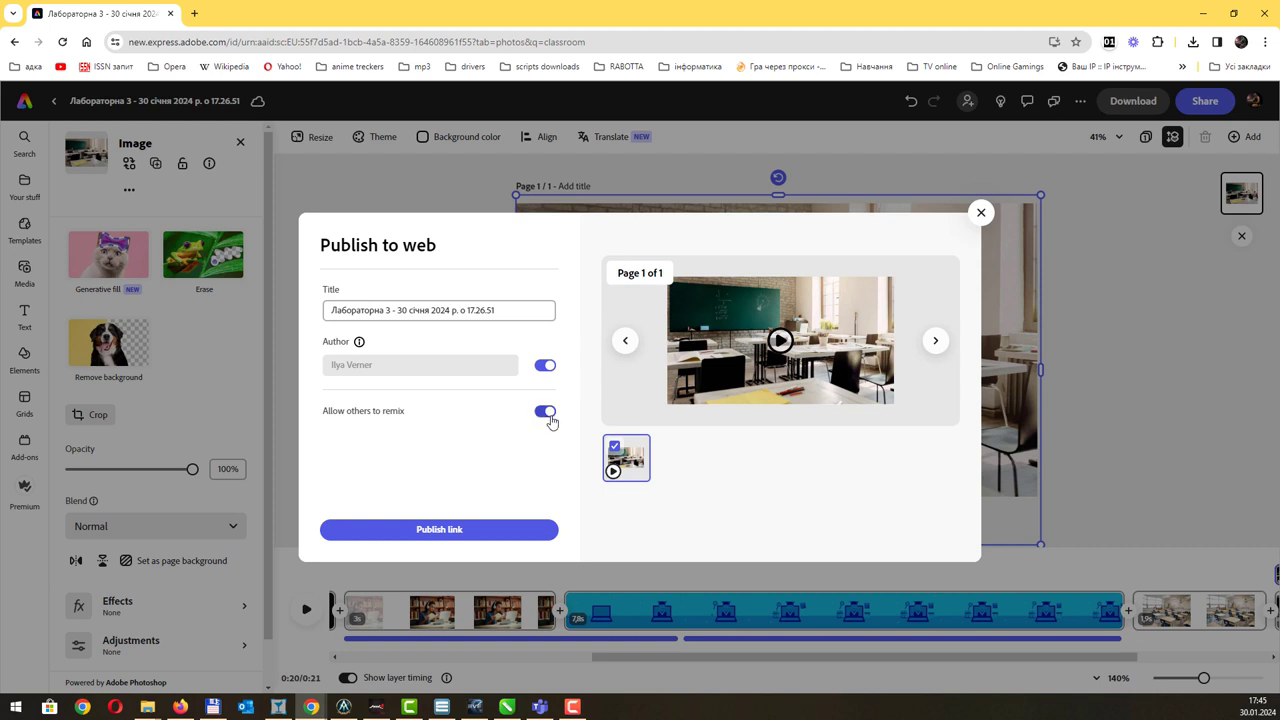
click(460, 543)
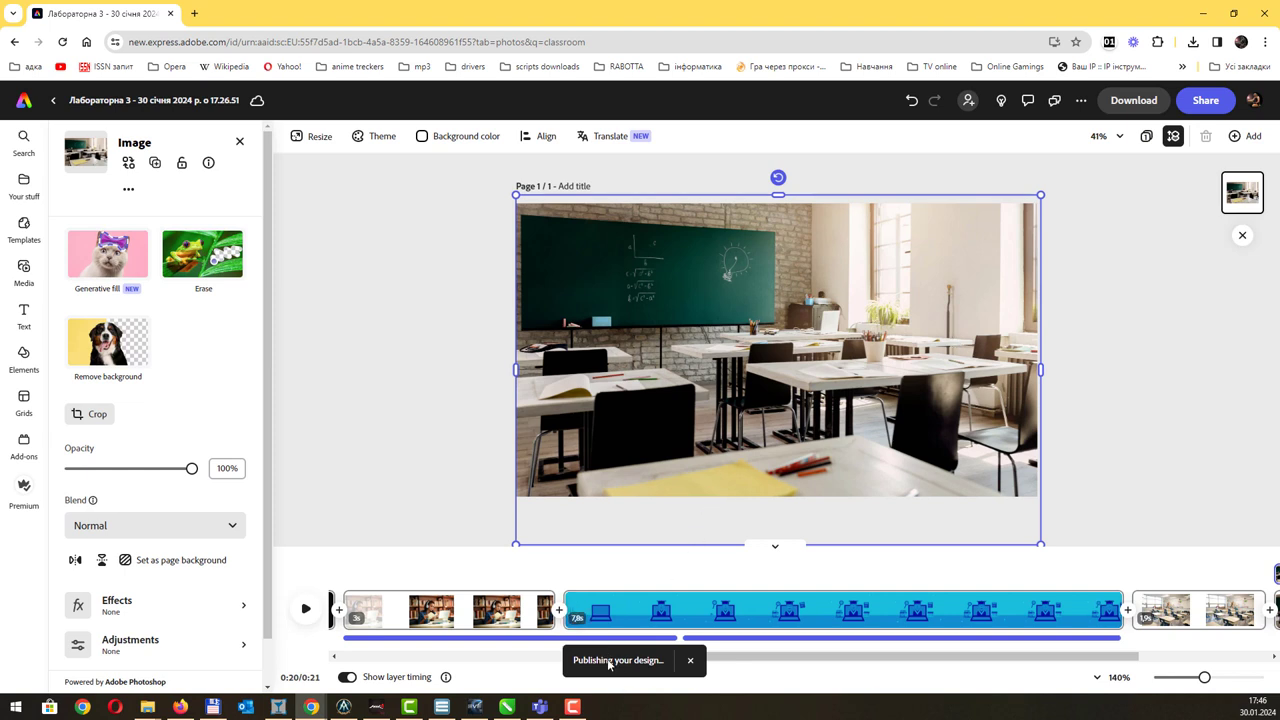
Step: Copy the published design's link and open it in a new browser tab
click(1206, 102)
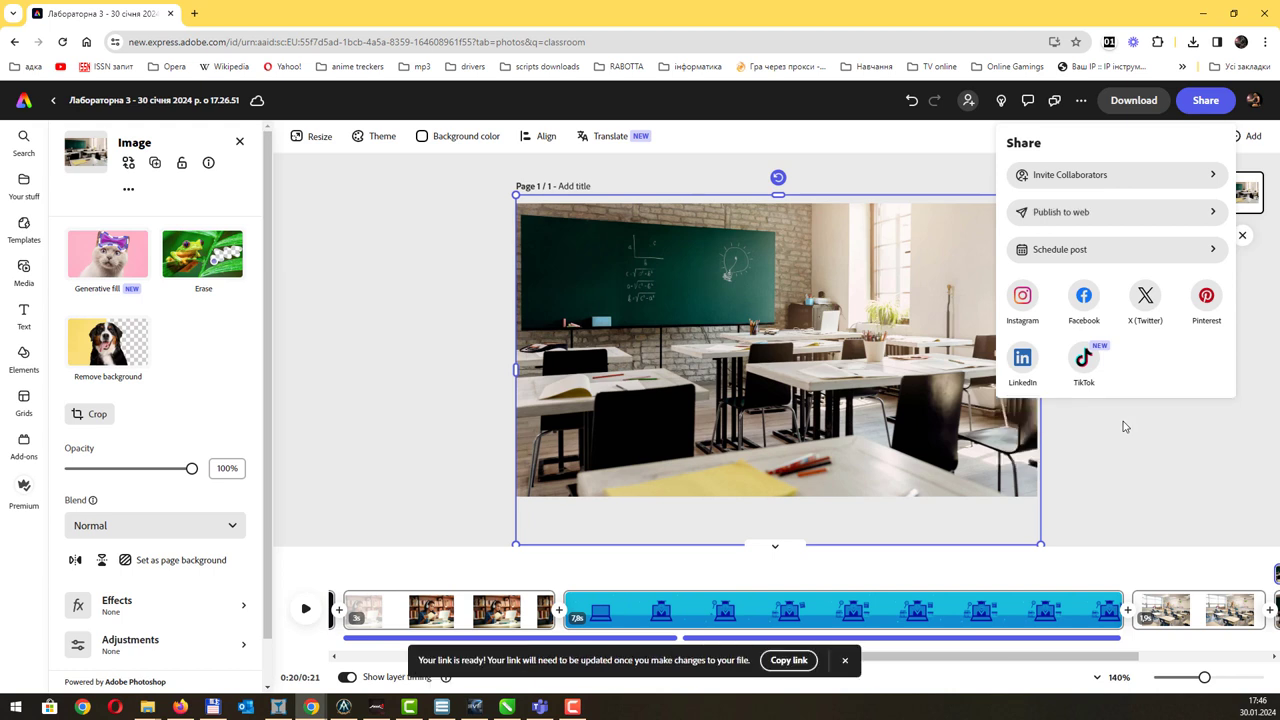
click(805, 660)
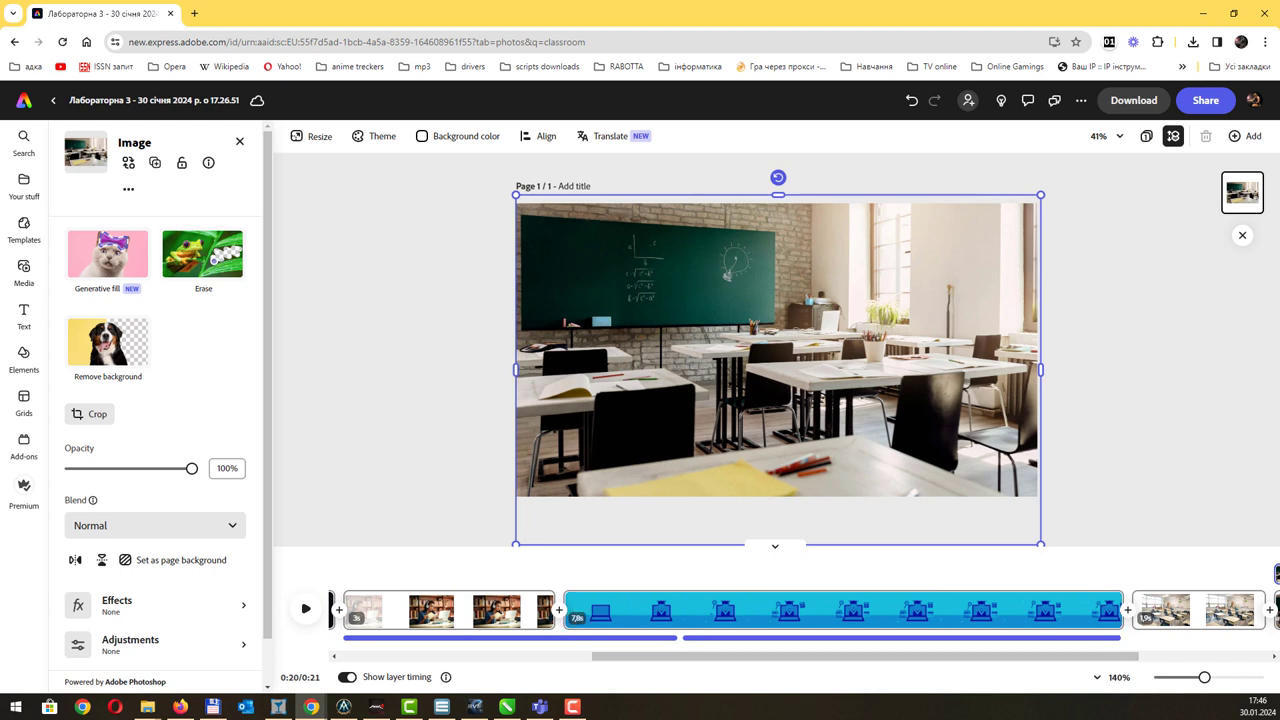
click(540, 706)
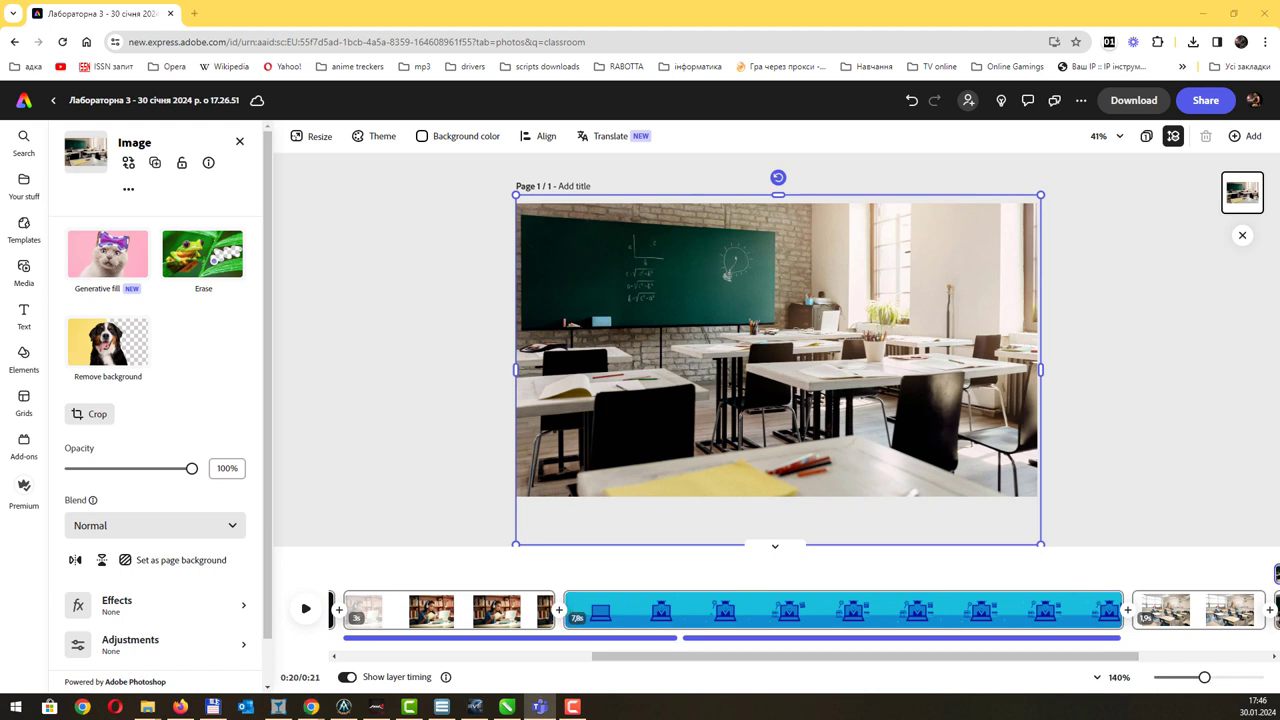
click(194, 13)
text(https://new.express.adobe.com/published/urn:aaid:sc:EU:1270ba75-ba9e-4e3b-9ef0-09e465cbfbbd?promoid=Y69SGM5H&mv=other)
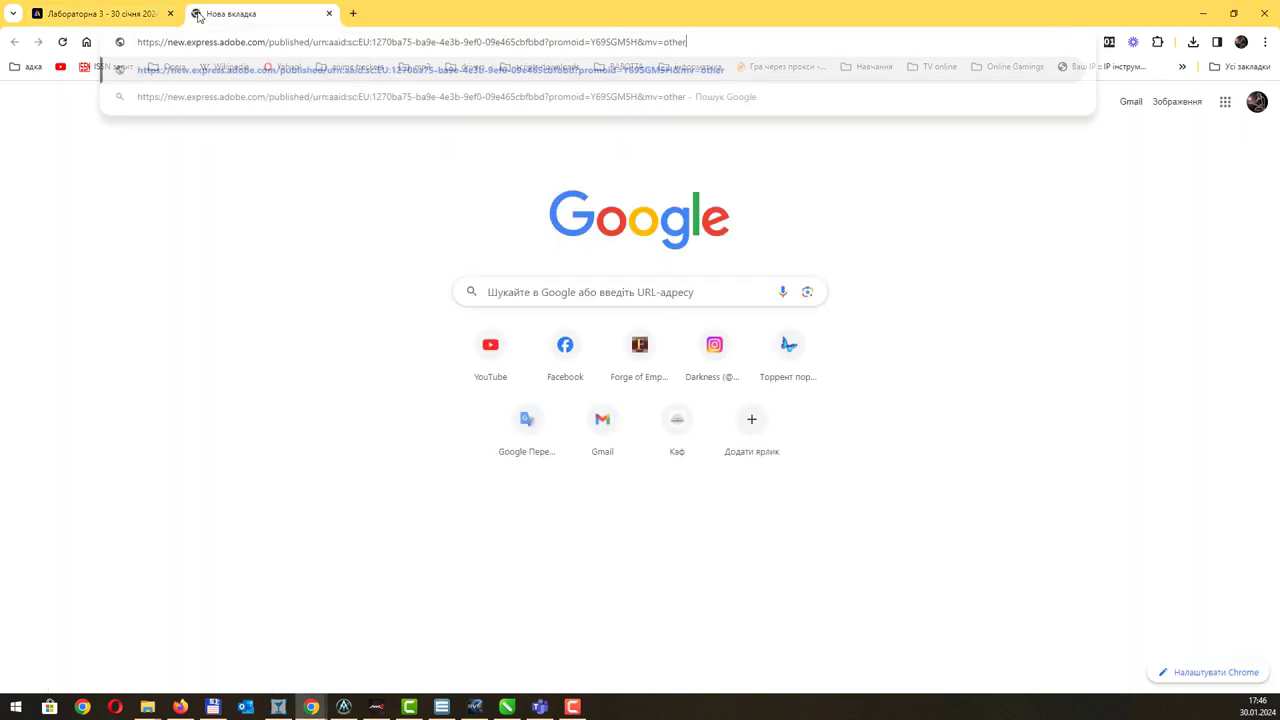
key(Return)
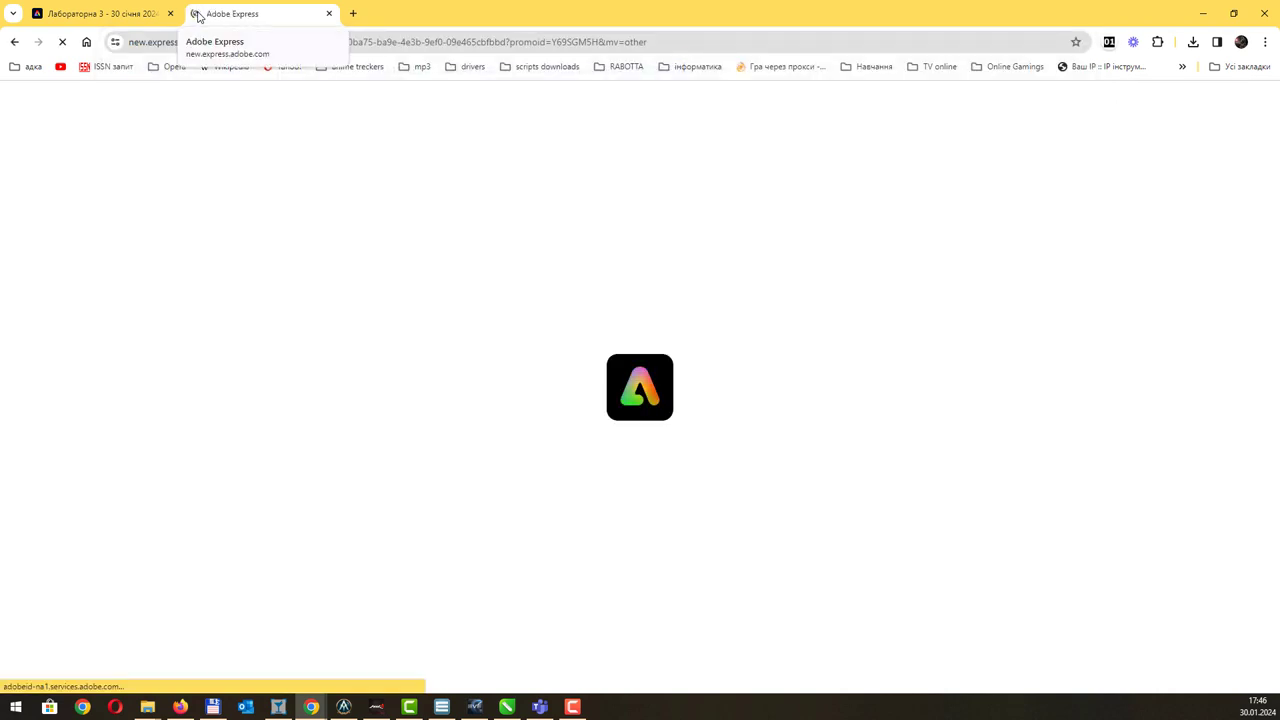